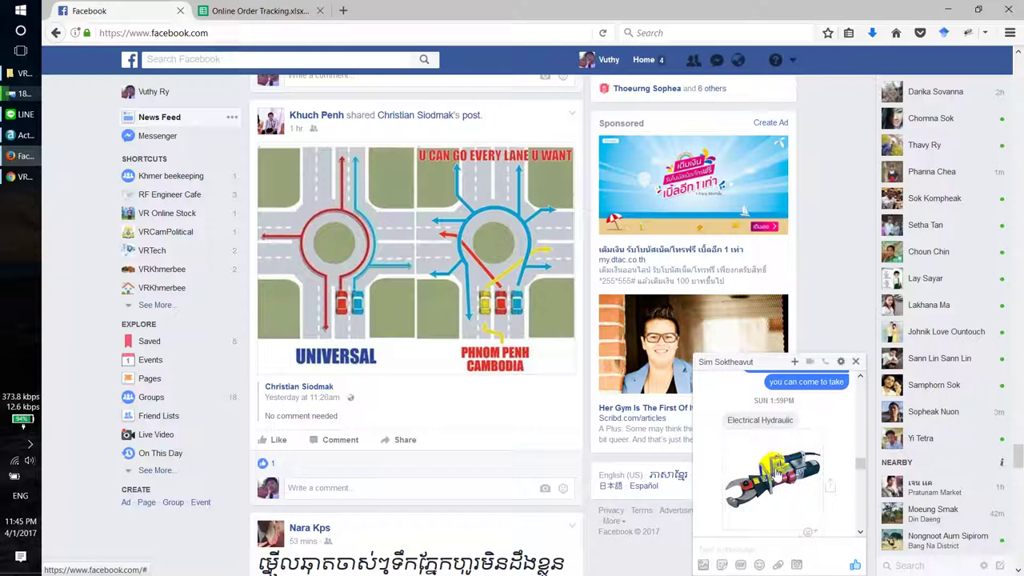
Step: Return to the Facebook chat and scroll to the message sharing the Drive spreadsheet link
left_click(256, 10)
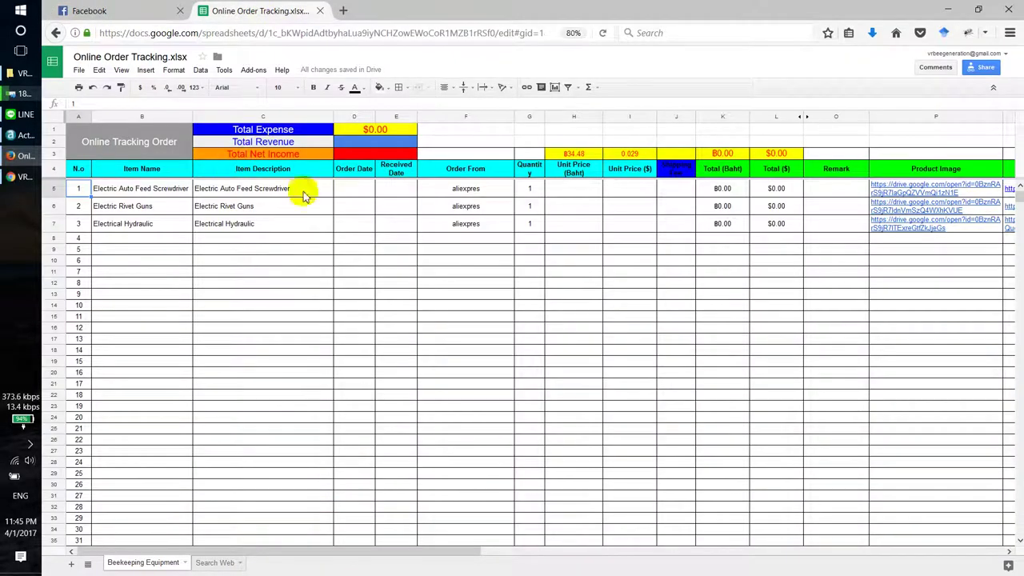
left_click(107, 7)
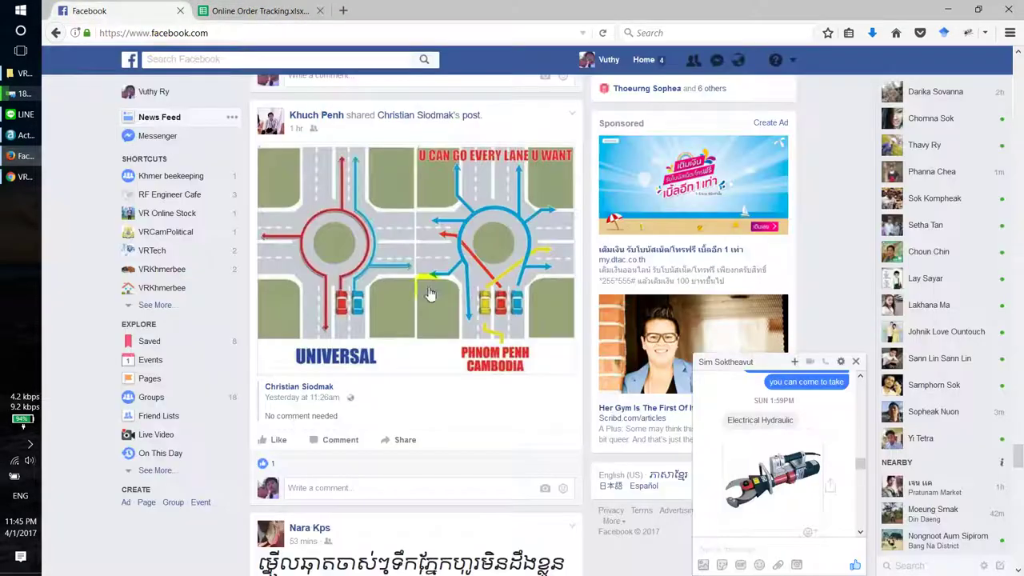
scroll(782, 502, "down", 5)
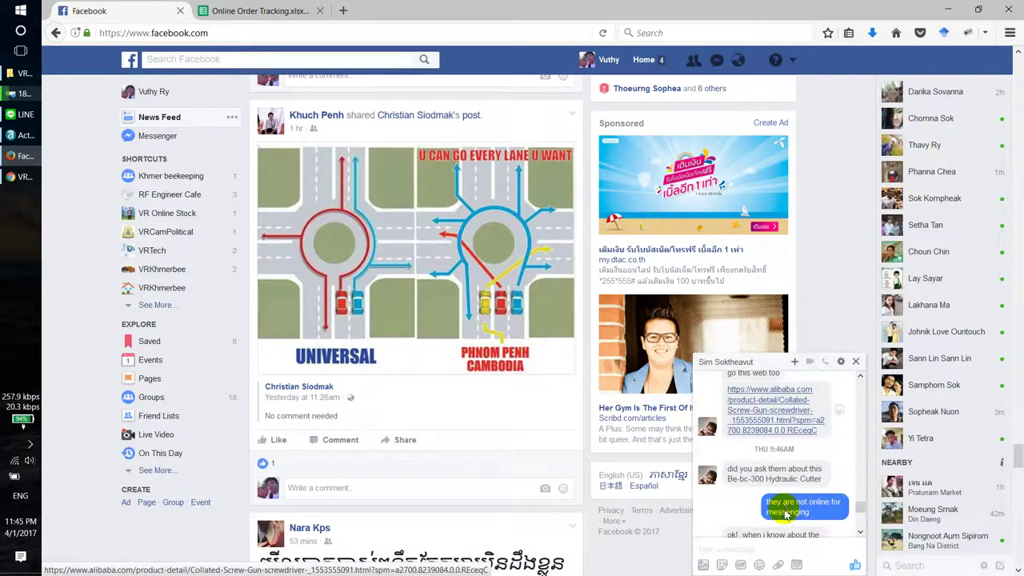
scroll(788, 516, "down", 5)
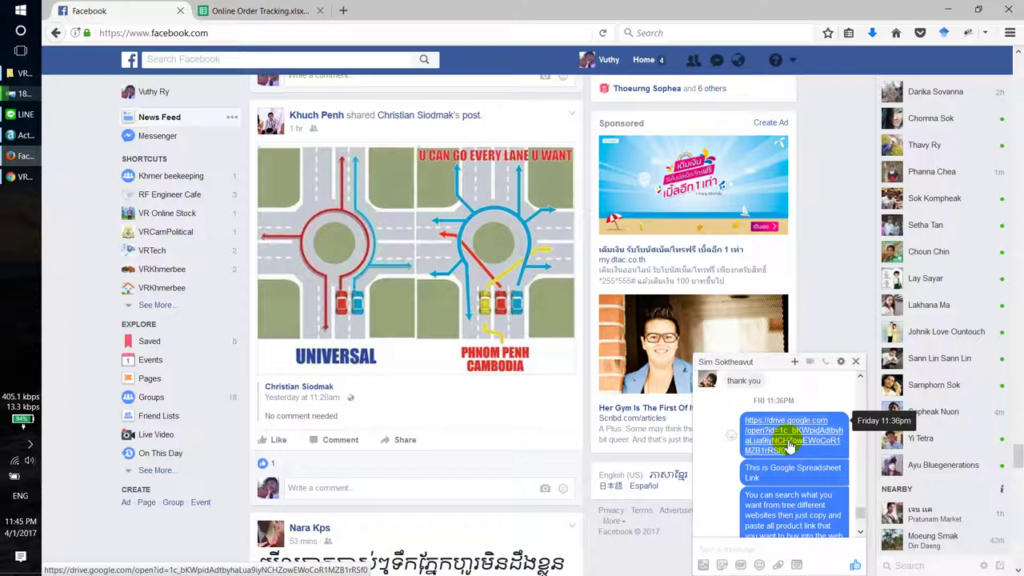
Step: Copy the Drive link's address from the chat and open it in Microsoft Edge
right_click(790, 445)
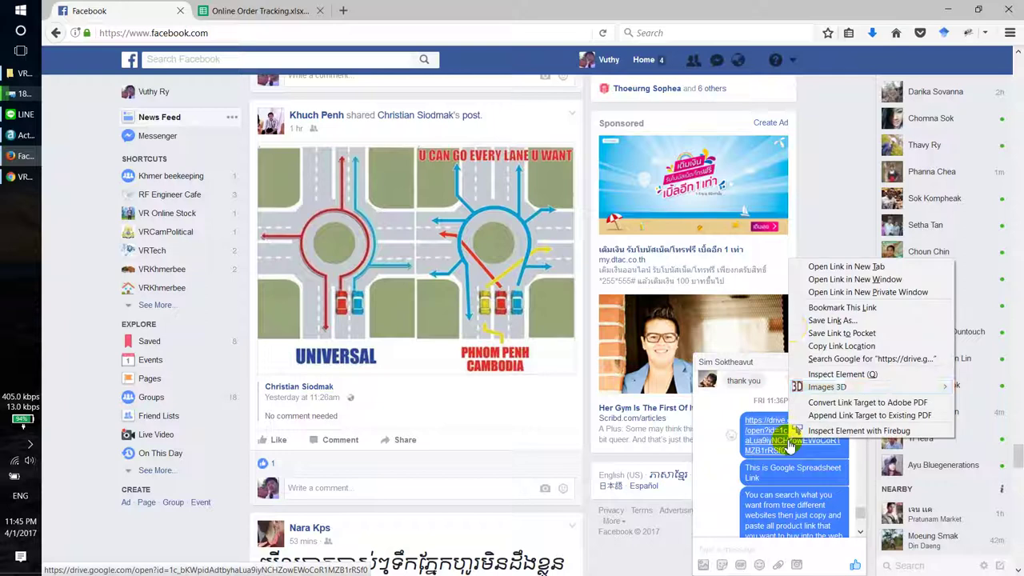
left_click(831, 346)
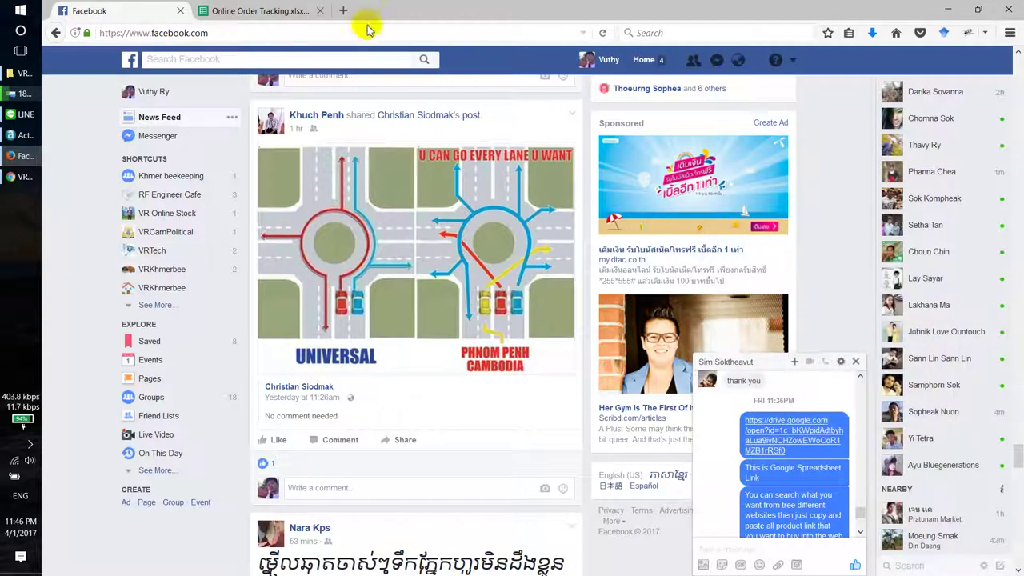
left_click(9, 8)
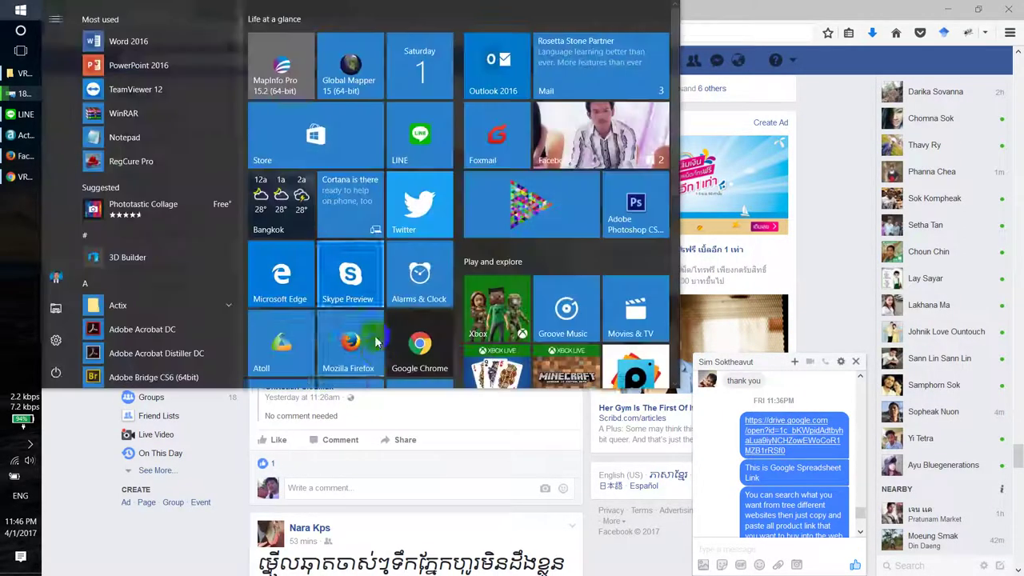
scroll(375, 336, "down", 5)
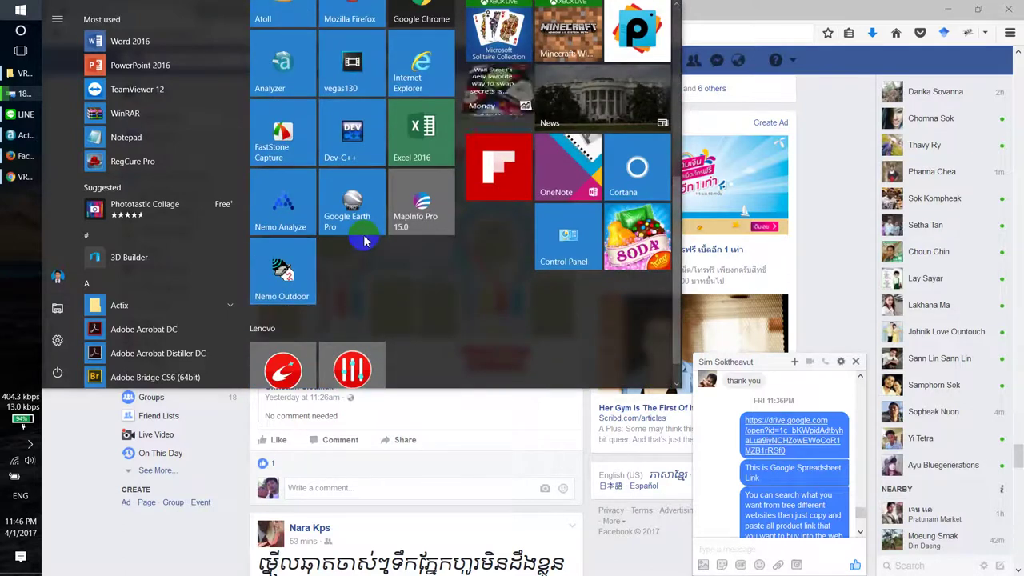
scroll(364, 240, "up", 5)
left_click(291, 202)
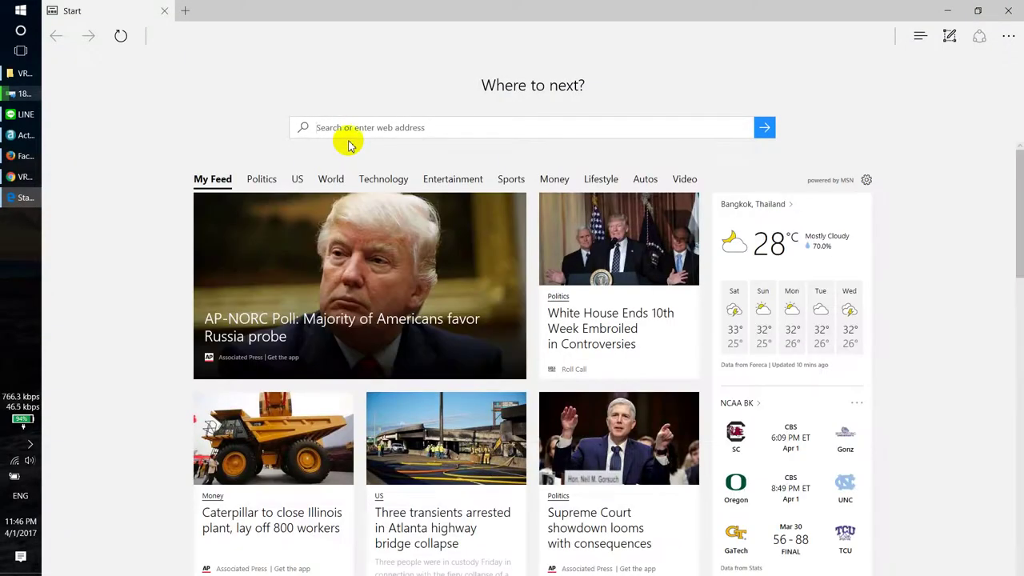
key("ctrl+v")
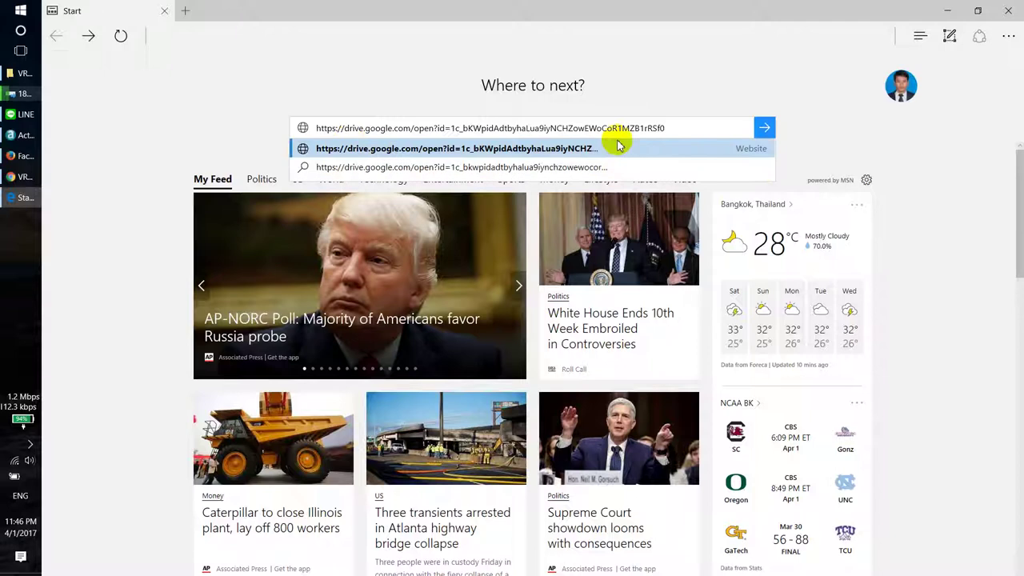
left_click(617, 148)
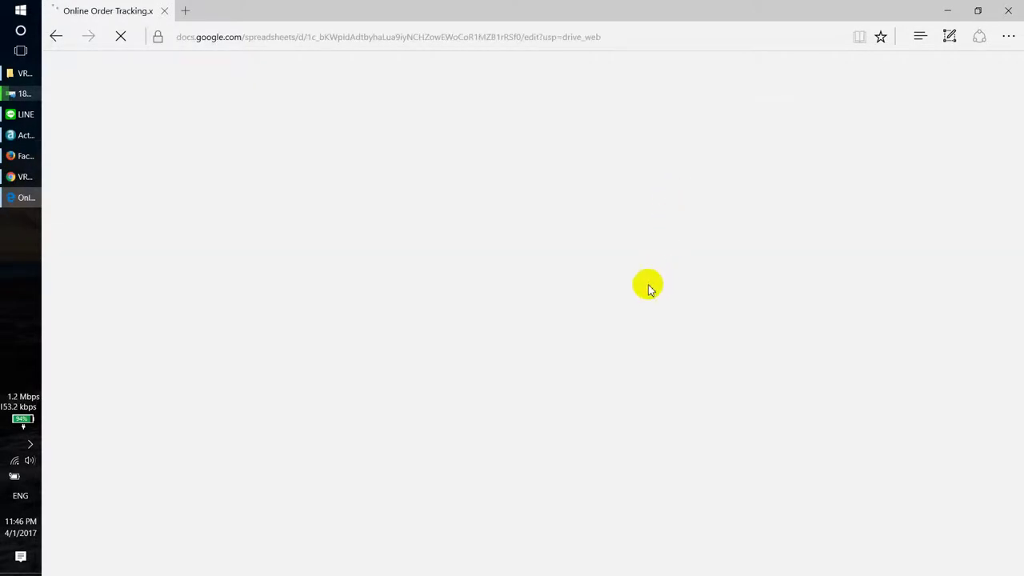
Step: Inspect cells B6, C6, C7 and D7 of the view-only sheet, then switch to Chrome's Google Drive
scroll(816, 384, "down", 3)
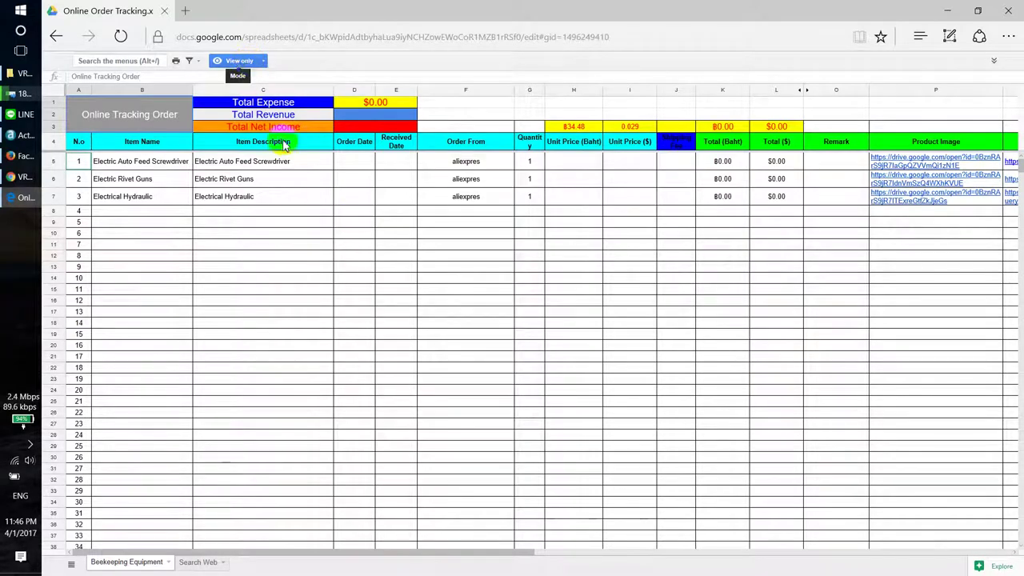
left_click(328, 199)
left_click(358, 206)
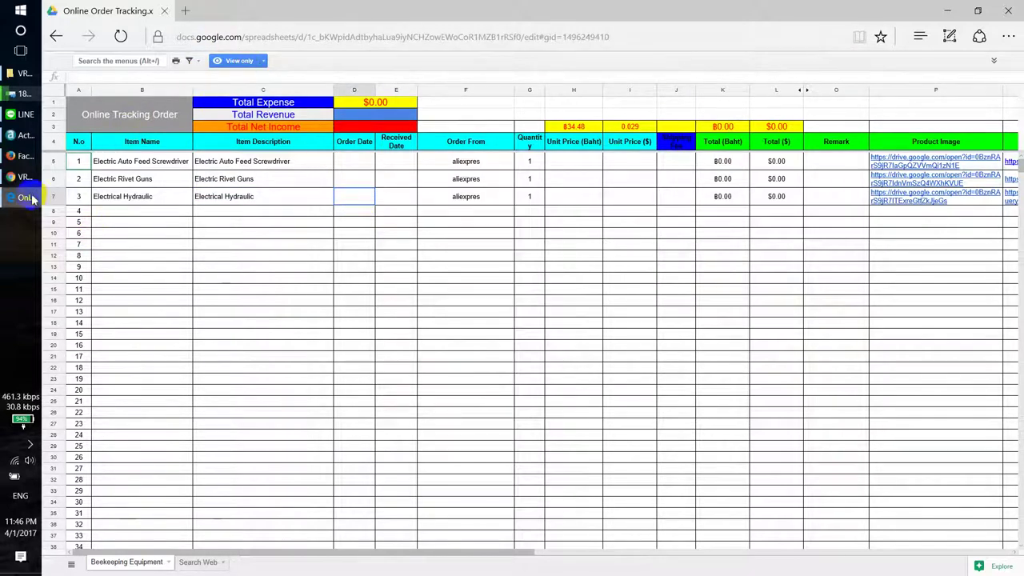
left_click(186, 179)
left_click(239, 199)
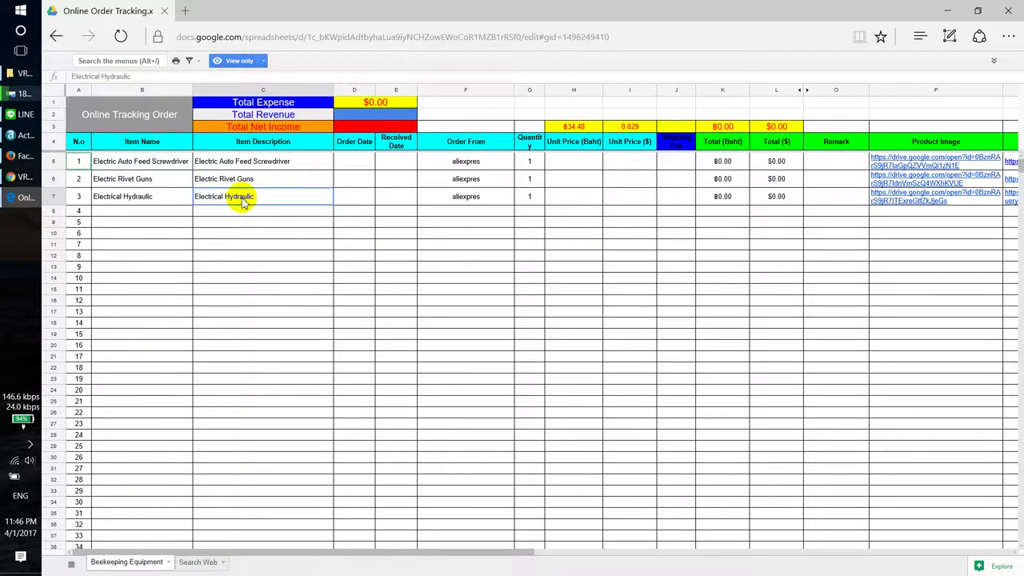
scroll(245, 202, "down", 3)
scroll(245, 202, "up", 3)
left_click(256, 180)
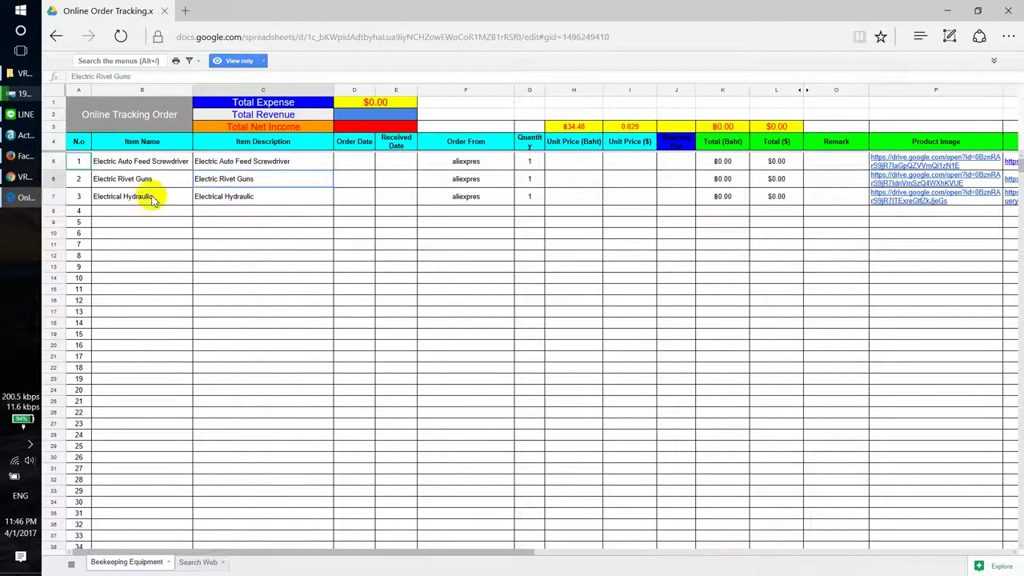
left_click(25, 177)
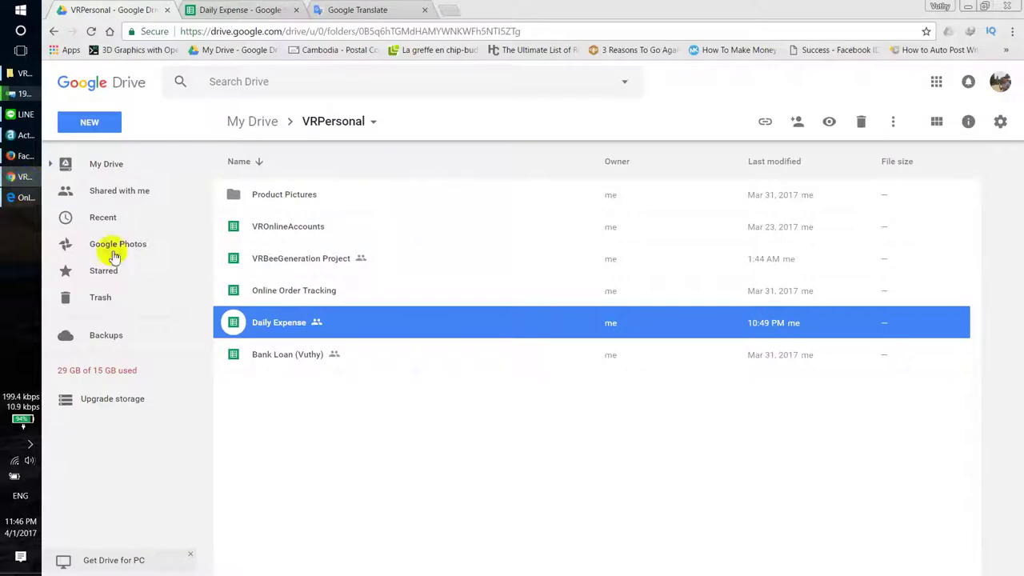
Step: Go up to My Drive, then move through the Firefox Facebook and spreadsheet tabs
left_click(250, 123)
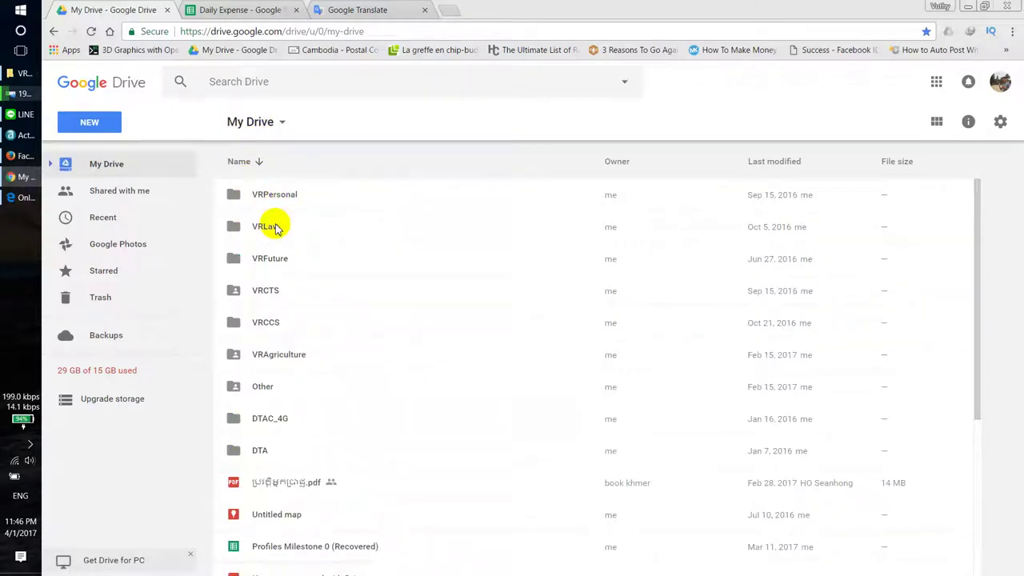
left_click(24, 156)
left_click(269, 9)
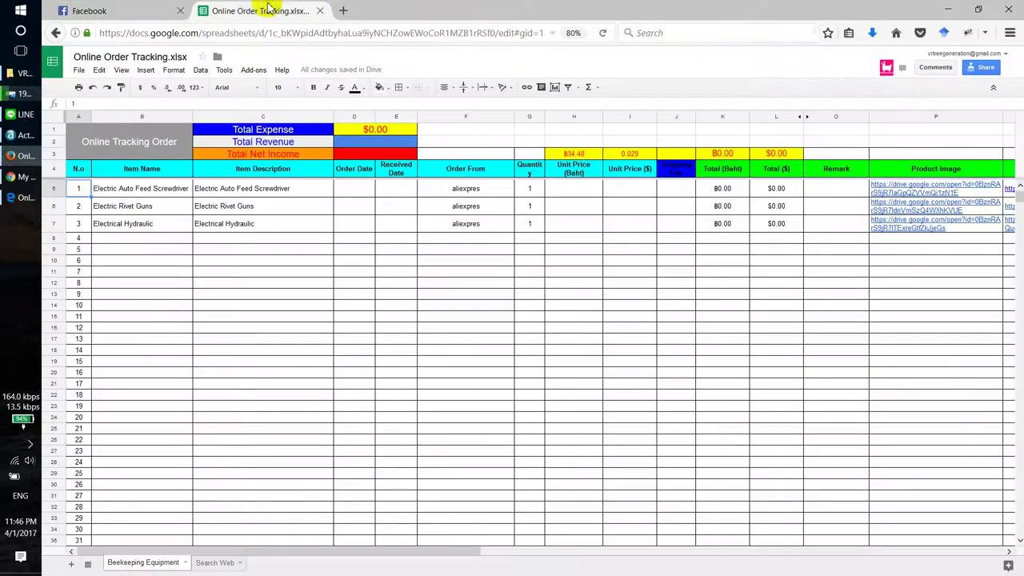
Step: Load google.com in a new tab, reach Drive via the apps grid, and enter the Online Order Tracking folder
left_click(350, 9)
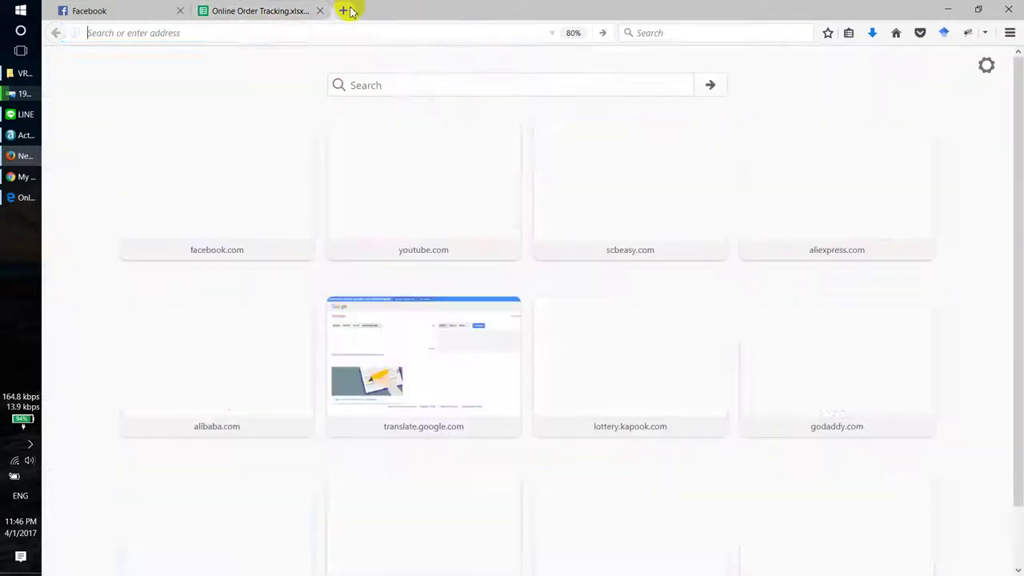
type("google.com/")
key("Return")
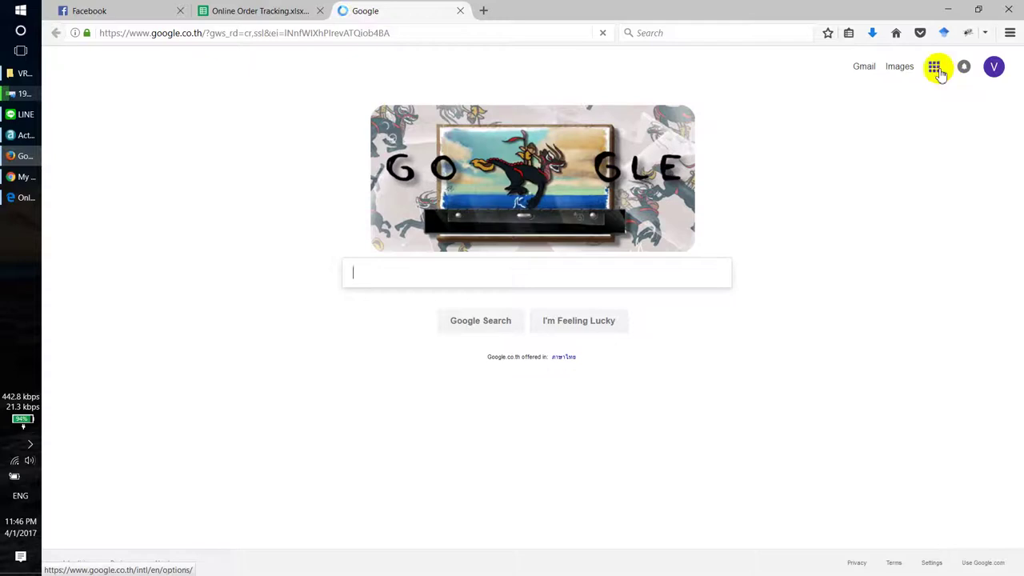
left_click(935, 68)
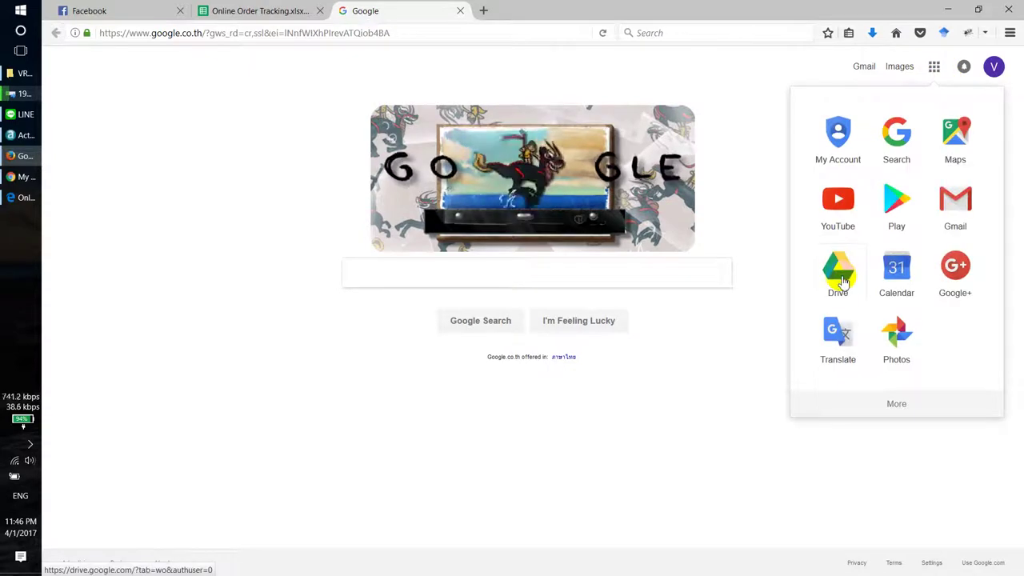
left_click(840, 280)
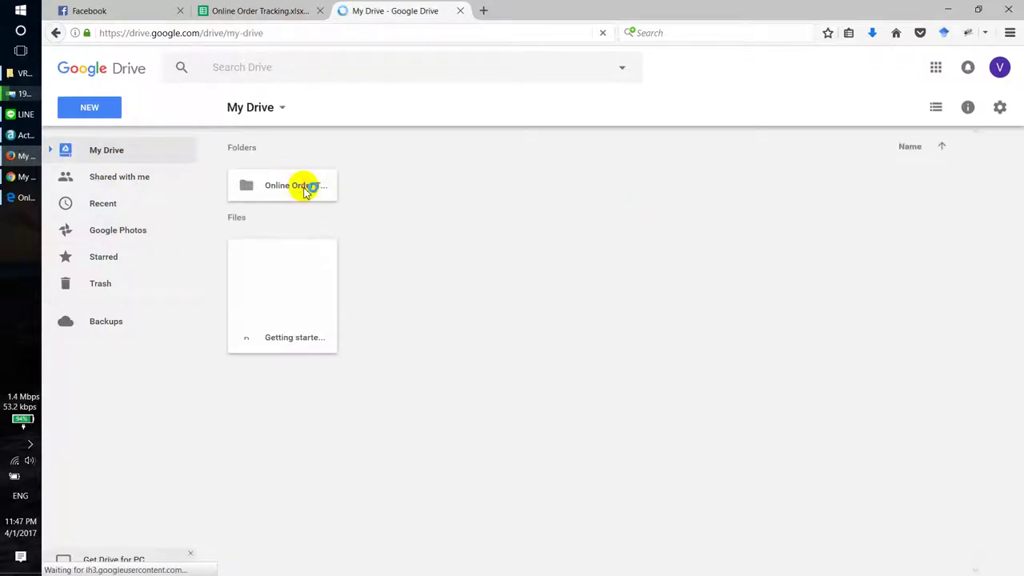
double_click(304, 188)
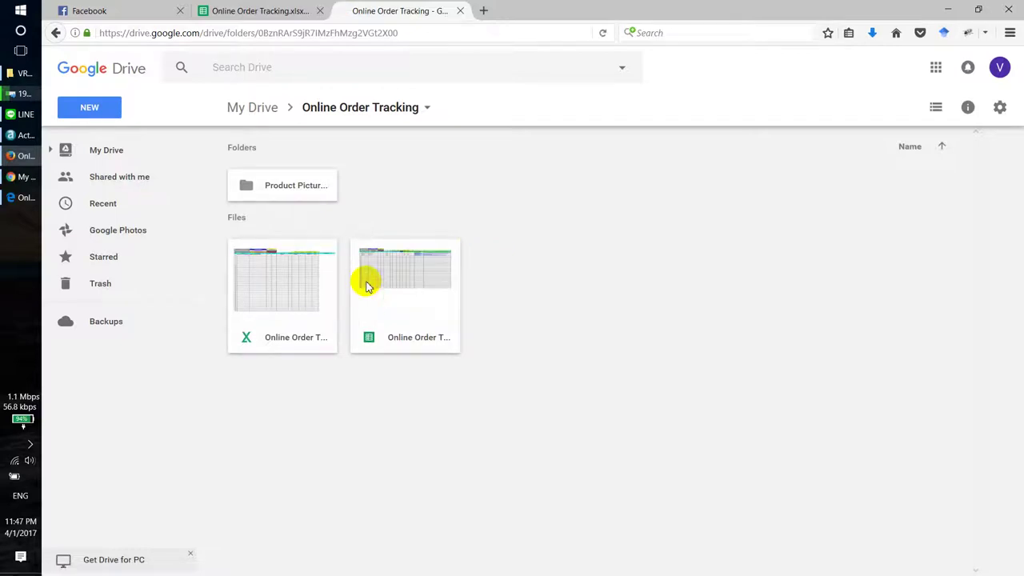
Step: Set the Sheets Online Order Tracking file so anyone with the link can edit, and take its share link
right_click(378, 289)
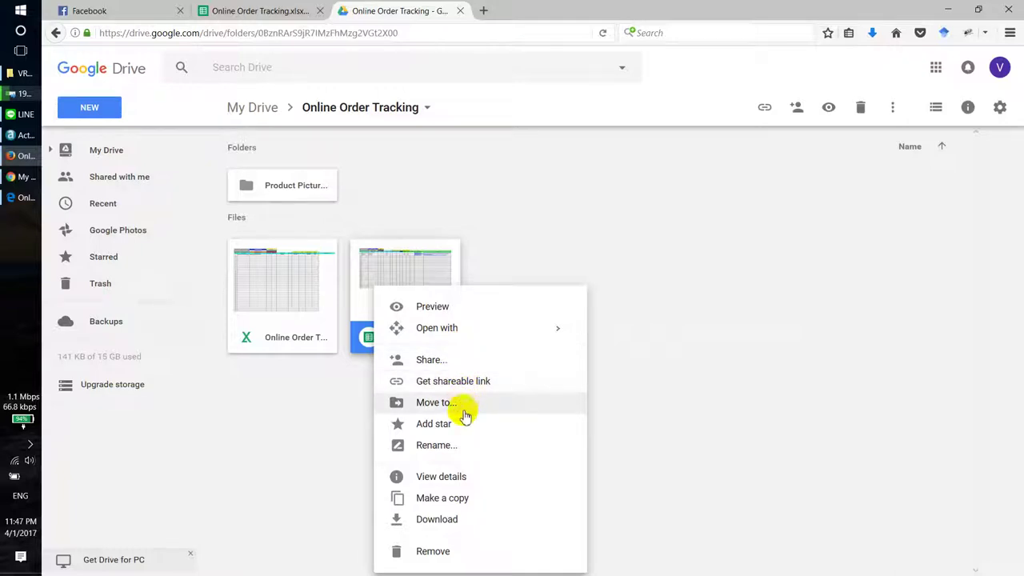
left_click(442, 362)
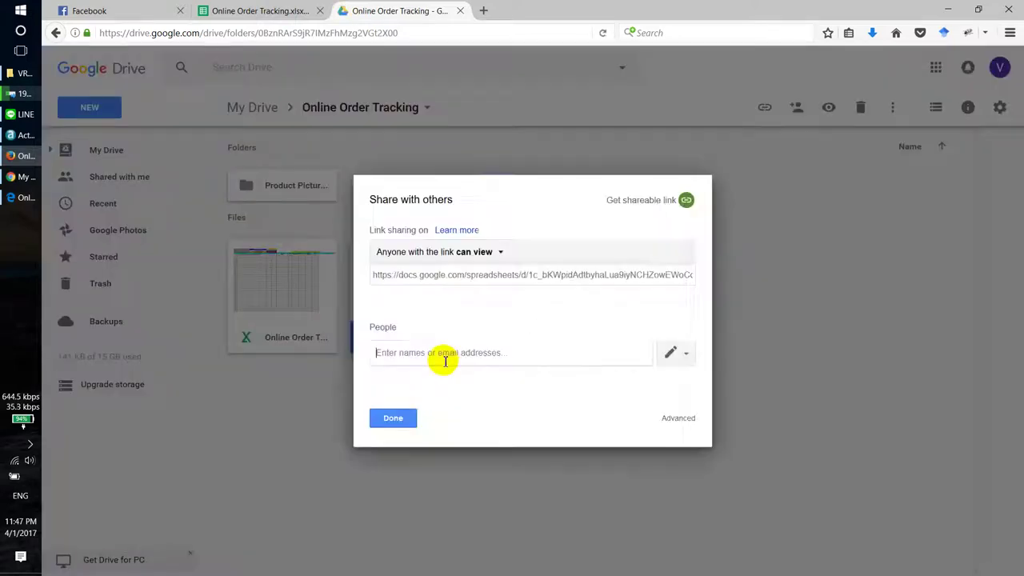
left_click(499, 254)
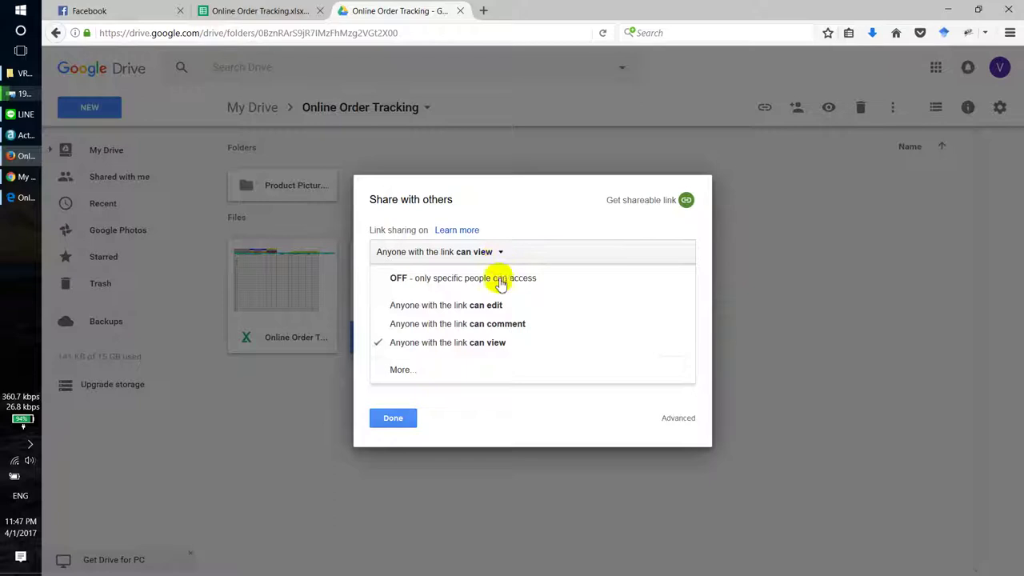
left_click(502, 307)
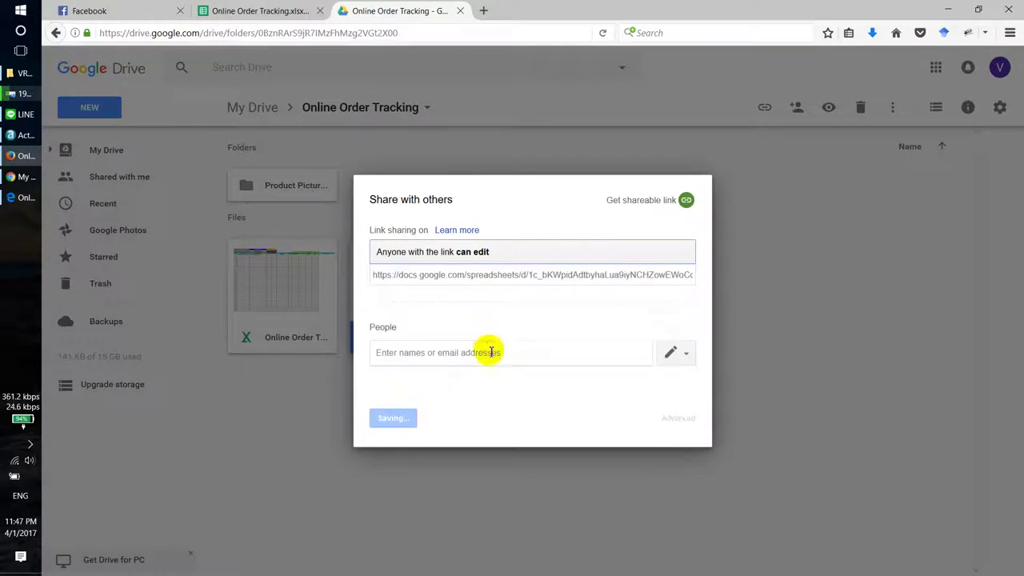
left_click(505, 361)
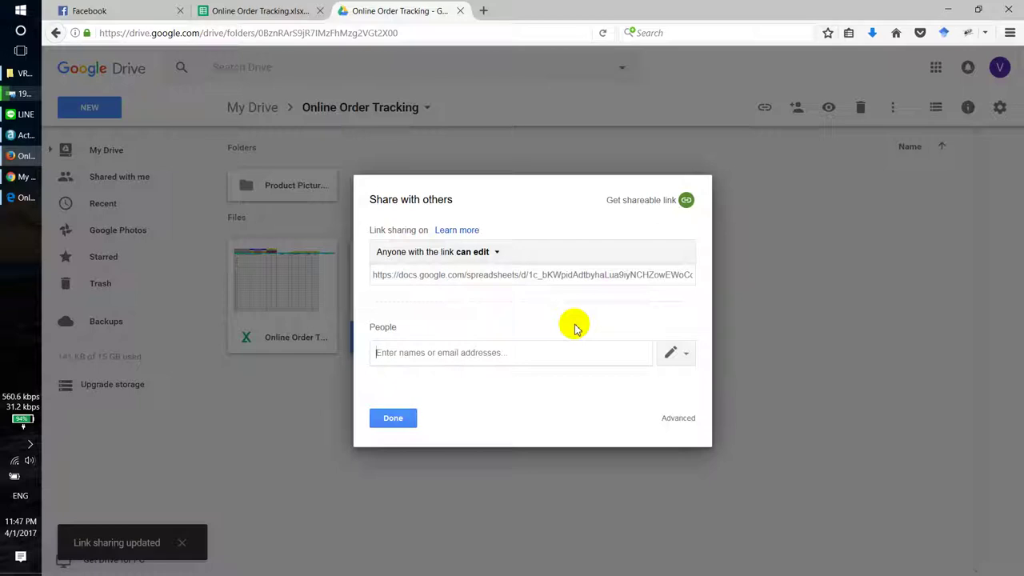
left_click(564, 276)
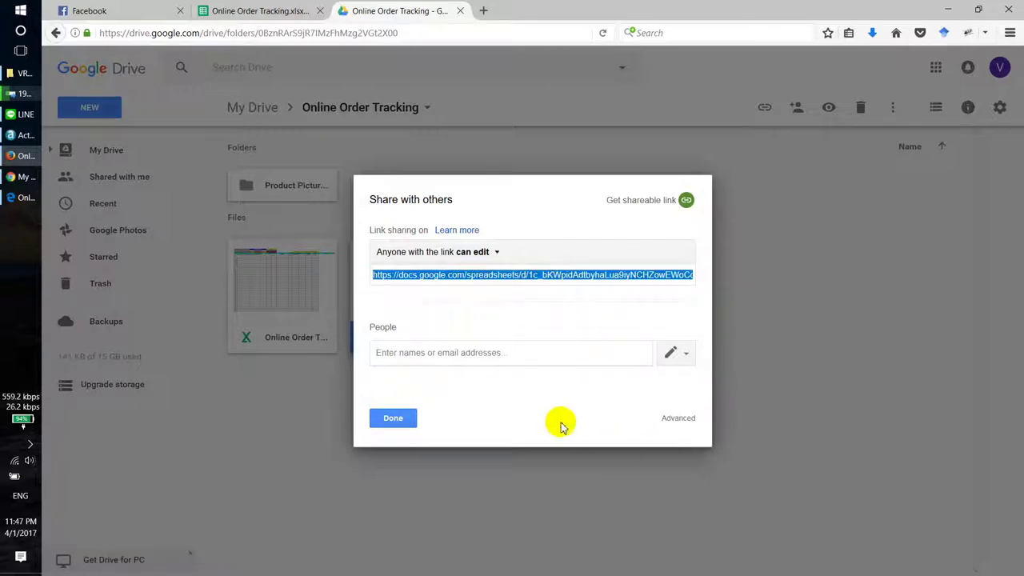
left_click(404, 423)
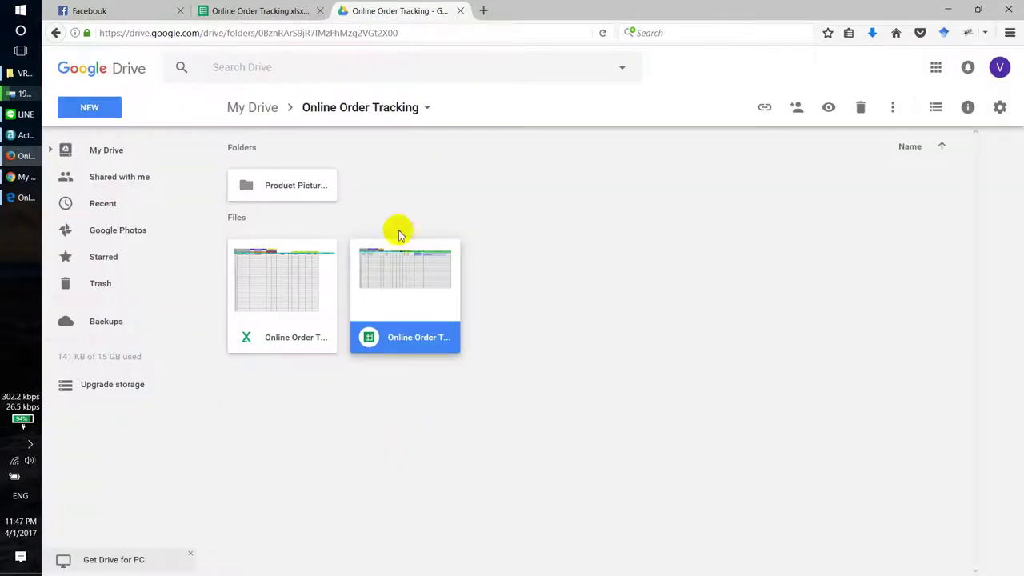
Step: Paste and send the spreadsheet link in the Facebook chat, then copy the sent link's address
left_click(118, 6)
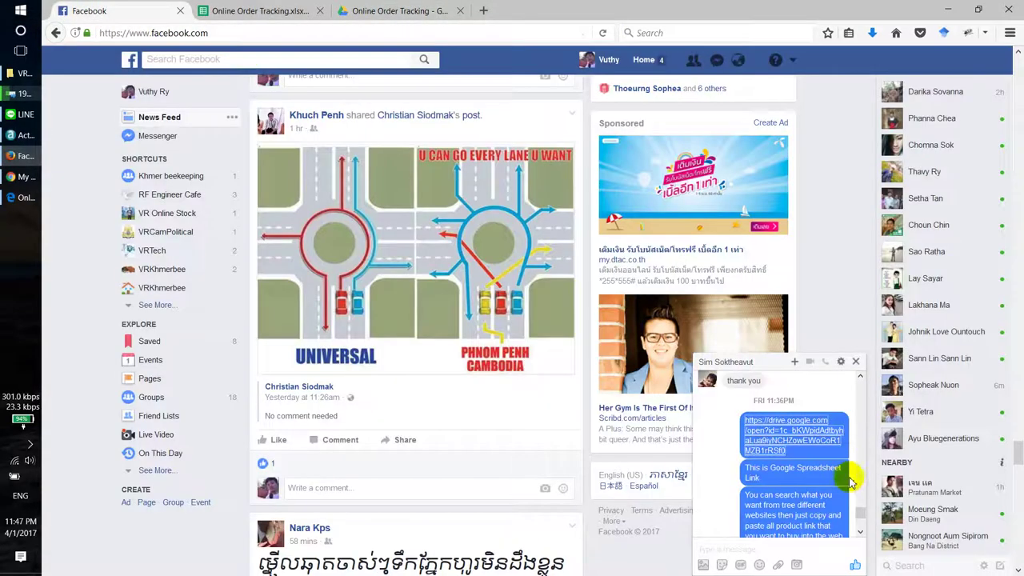
left_click(861, 534)
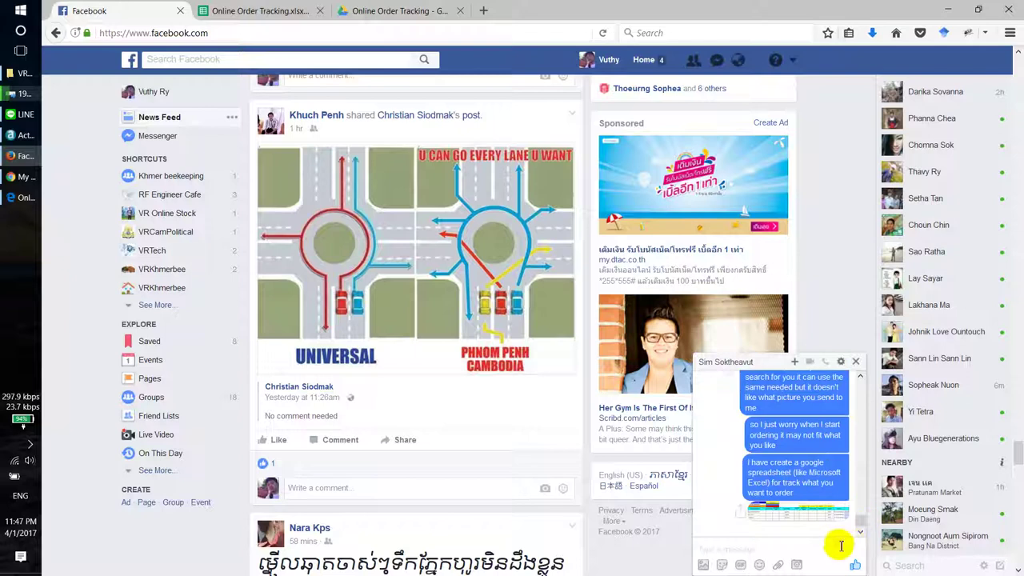
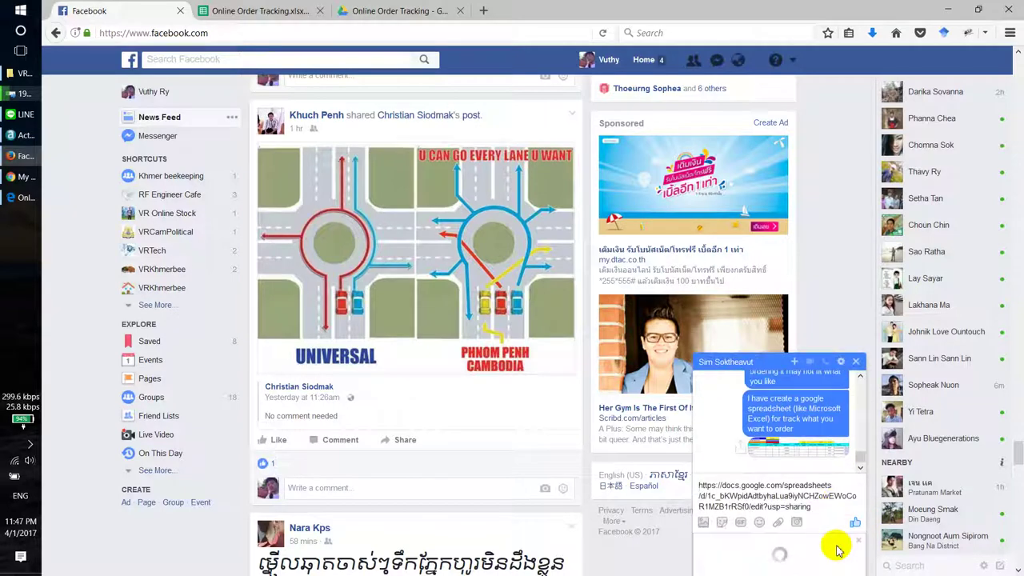
key("Return")
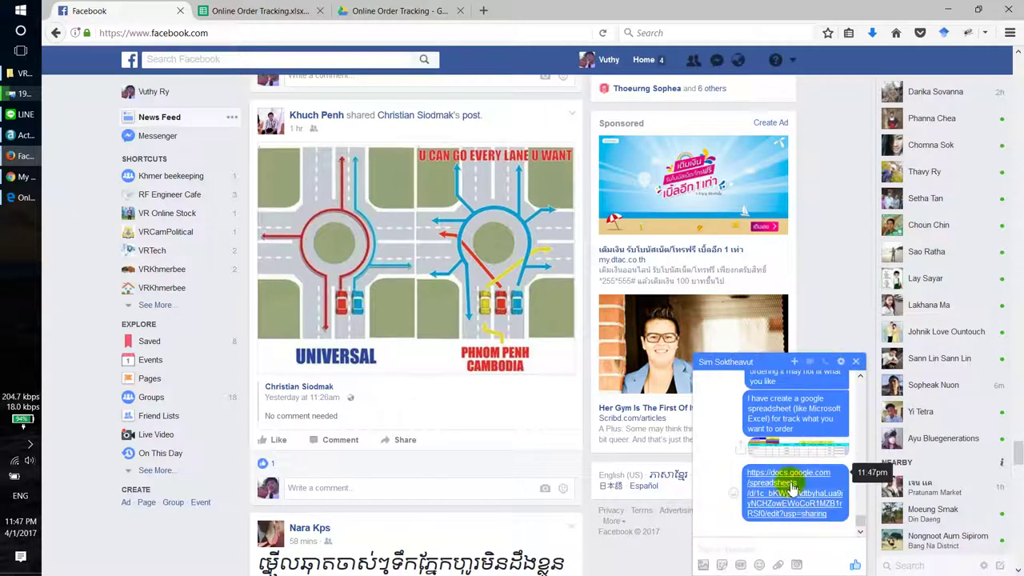
right_click(786, 480)
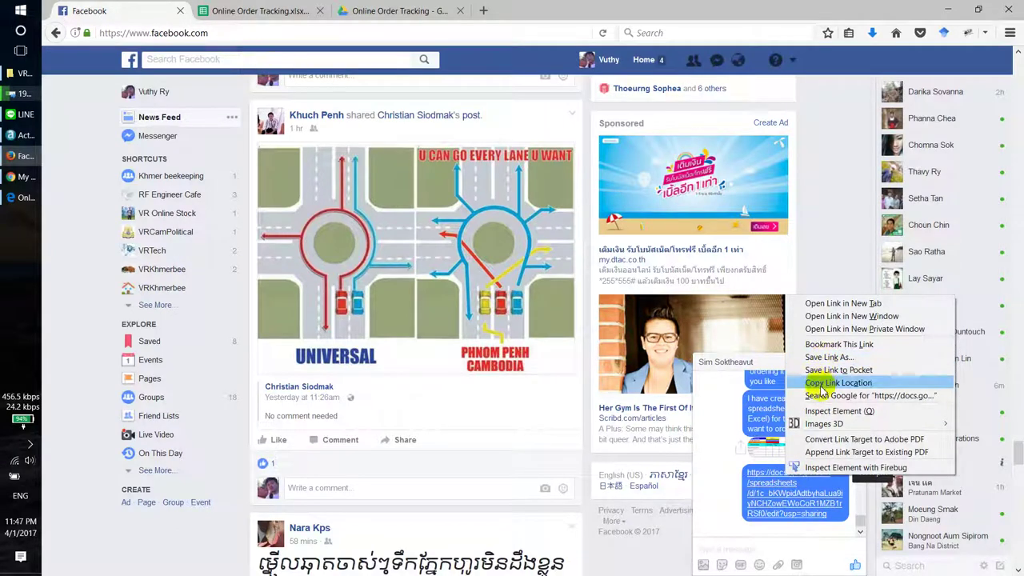
left_click(820, 383)
Step: Load the shared edit link in Edge's address bar in place of the current page
left_click(24, 198)
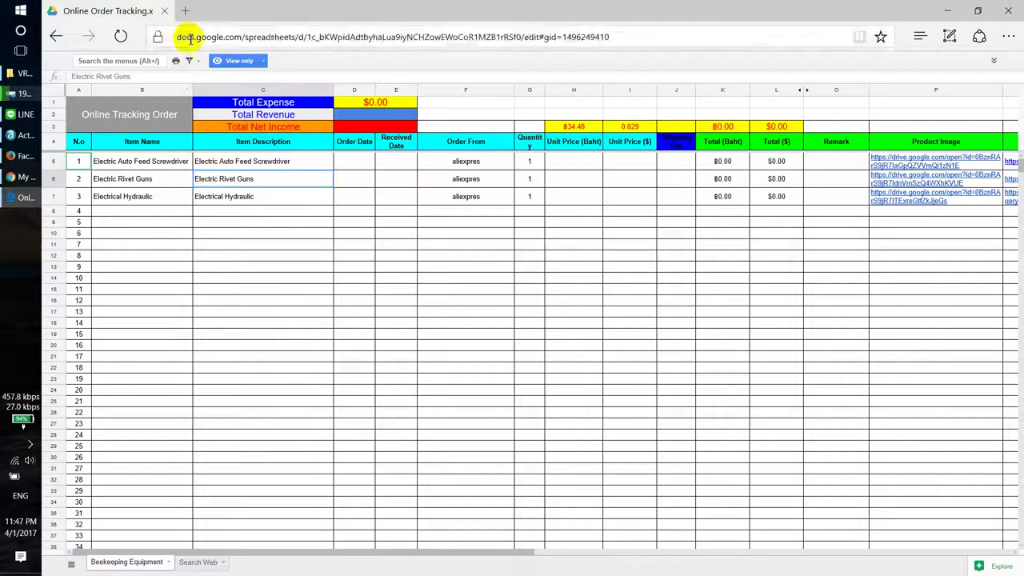
left_click(205, 37)
key("ctrl+v")
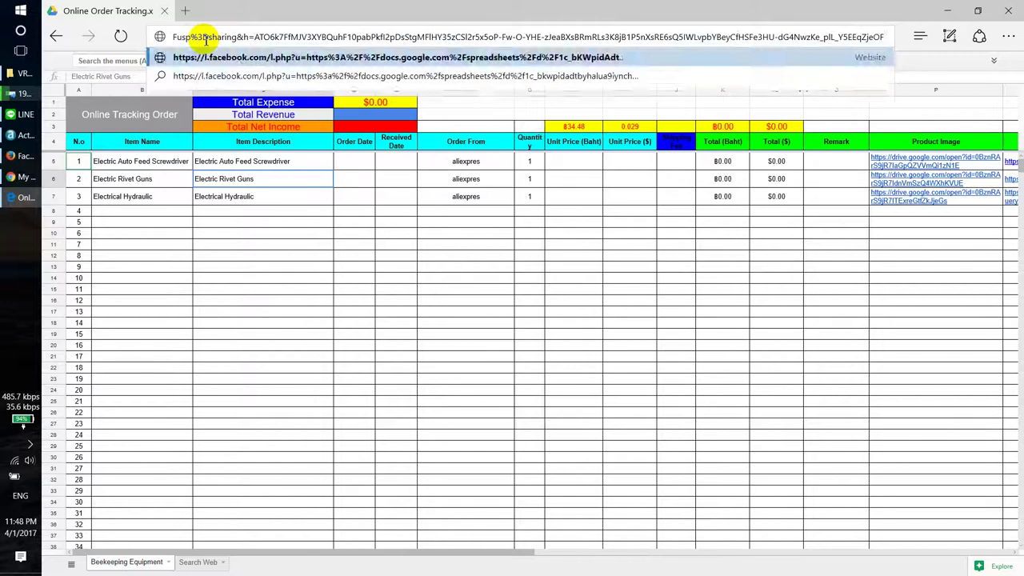
key("Return")
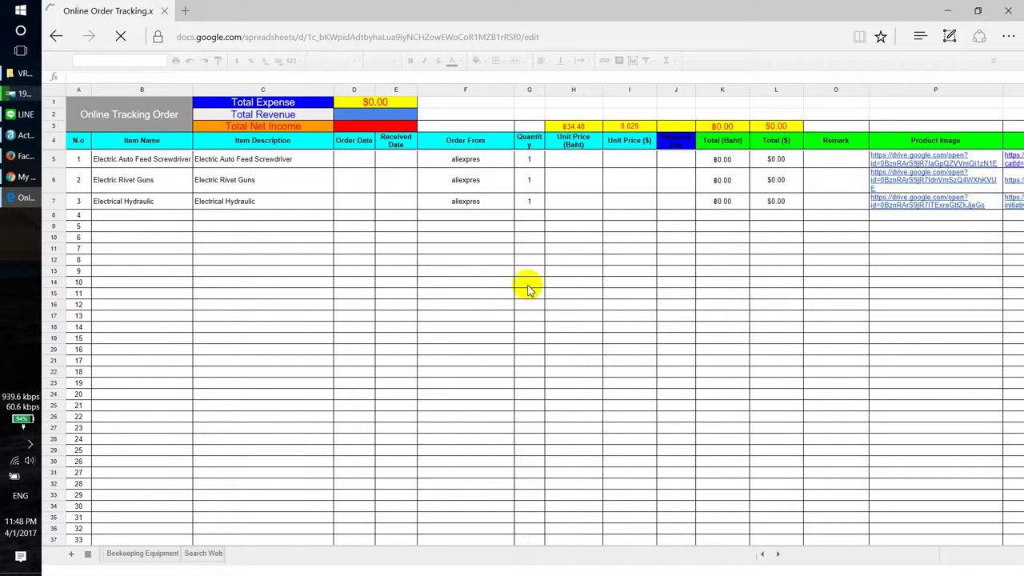
Step: Widen column G so the Quantity header fits on one line
scroll(538, 302, "down", 3)
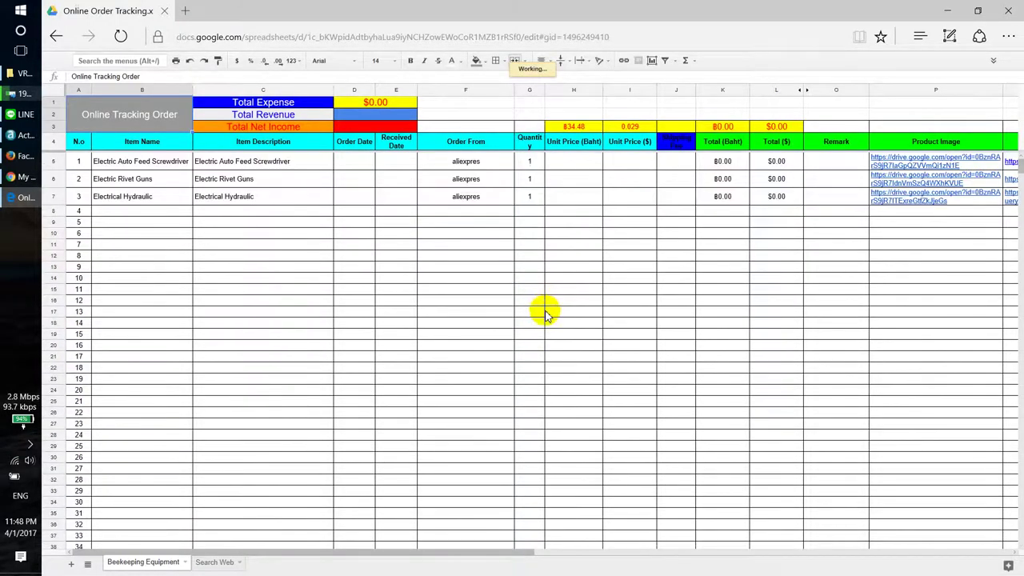
scroll(544, 314, "down", 5)
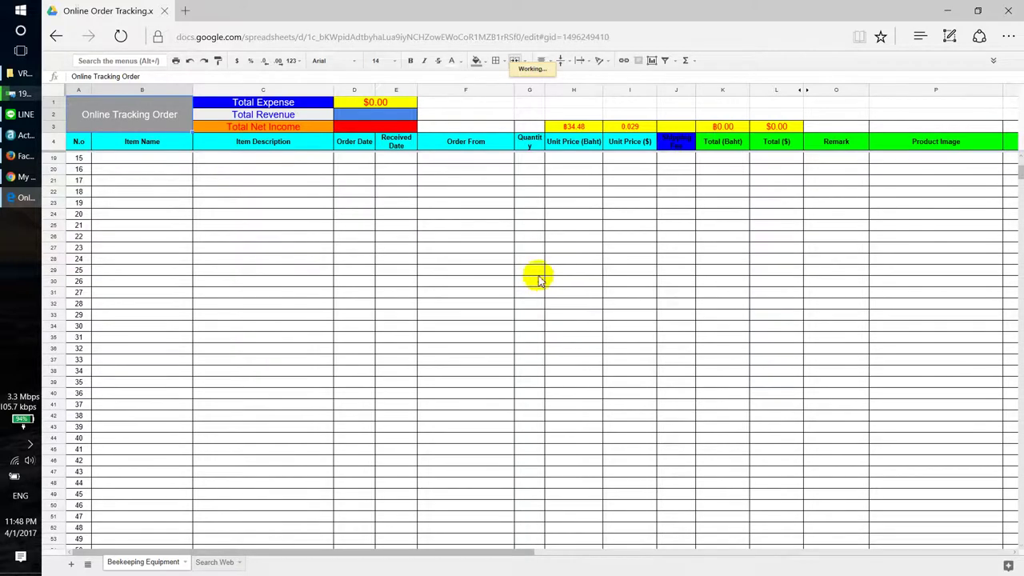
scroll(536, 116, "up", 5)
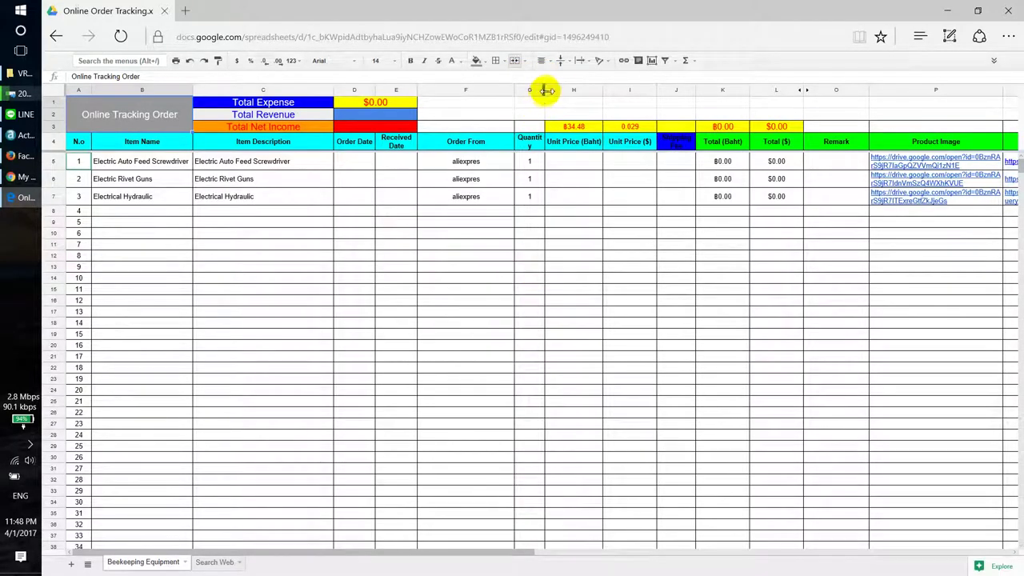
left_click(544, 91)
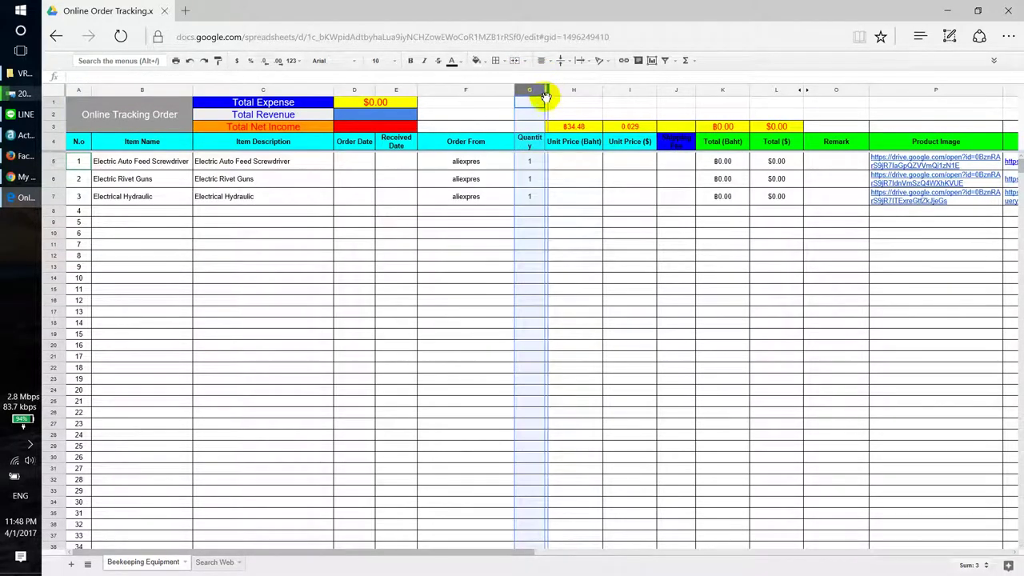
left_click_drag(544, 97, 550, 96)
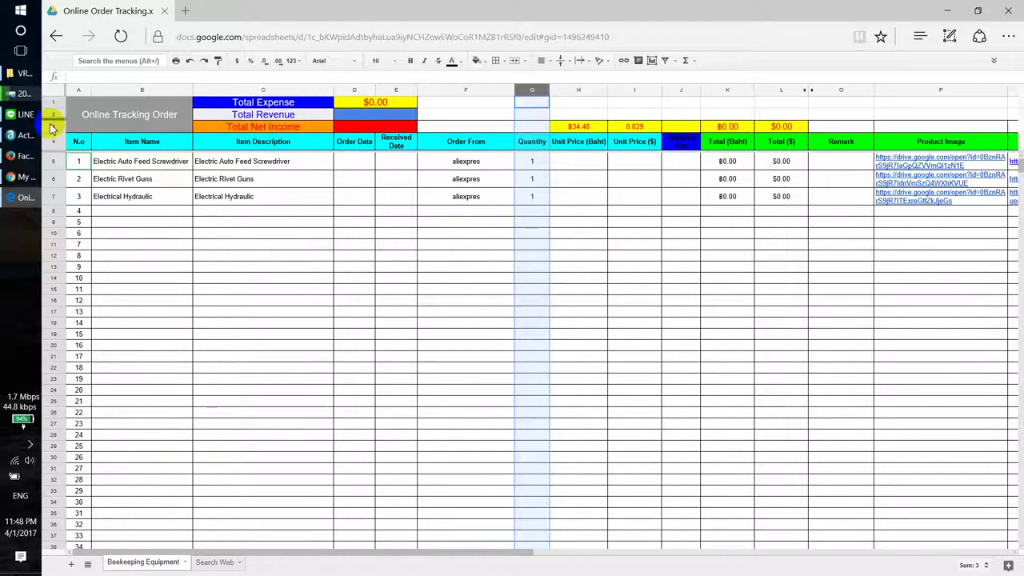
left_click(214, 562)
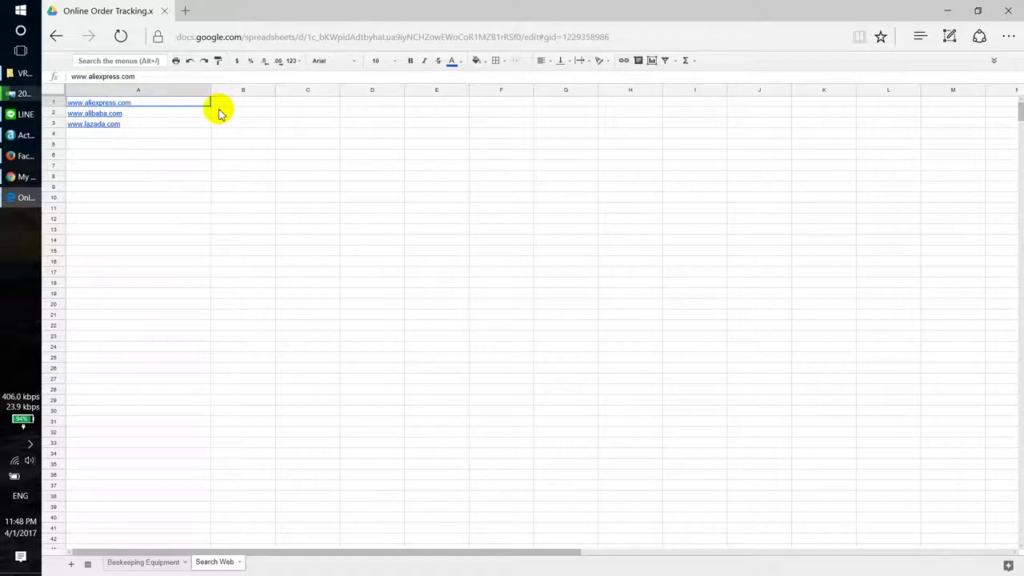
left_click(114, 103)
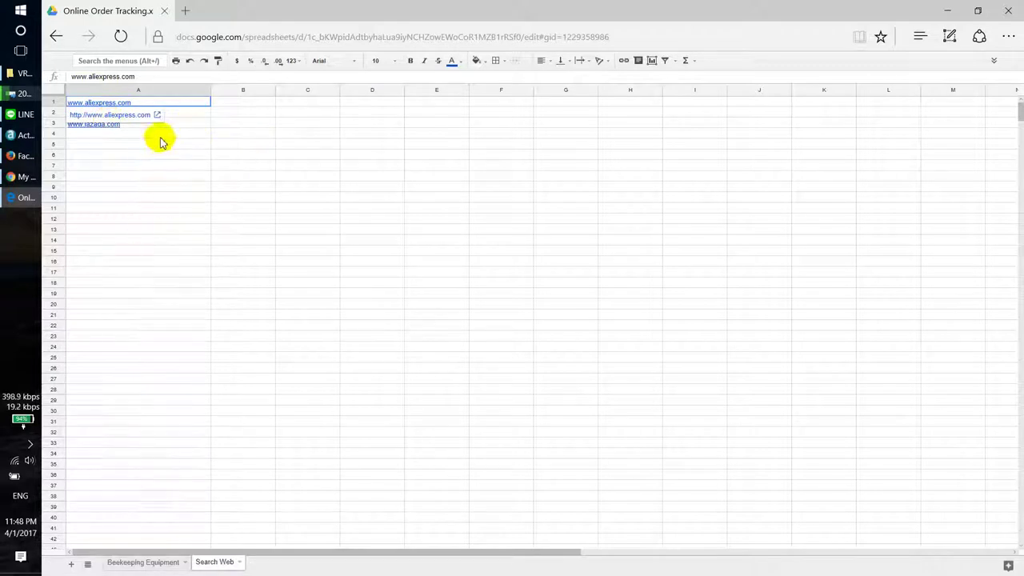
left_click(160, 136)
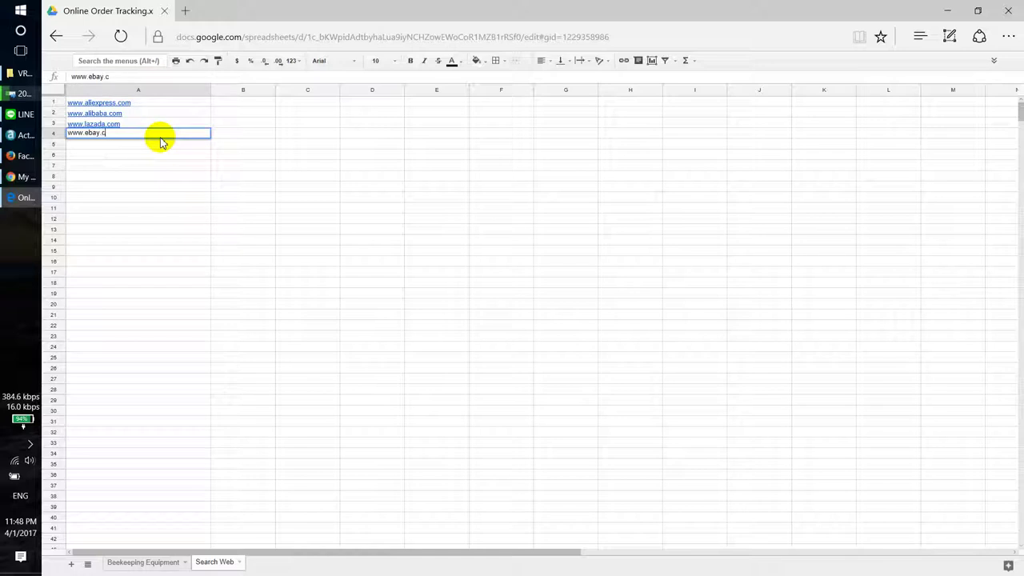
key("Return")
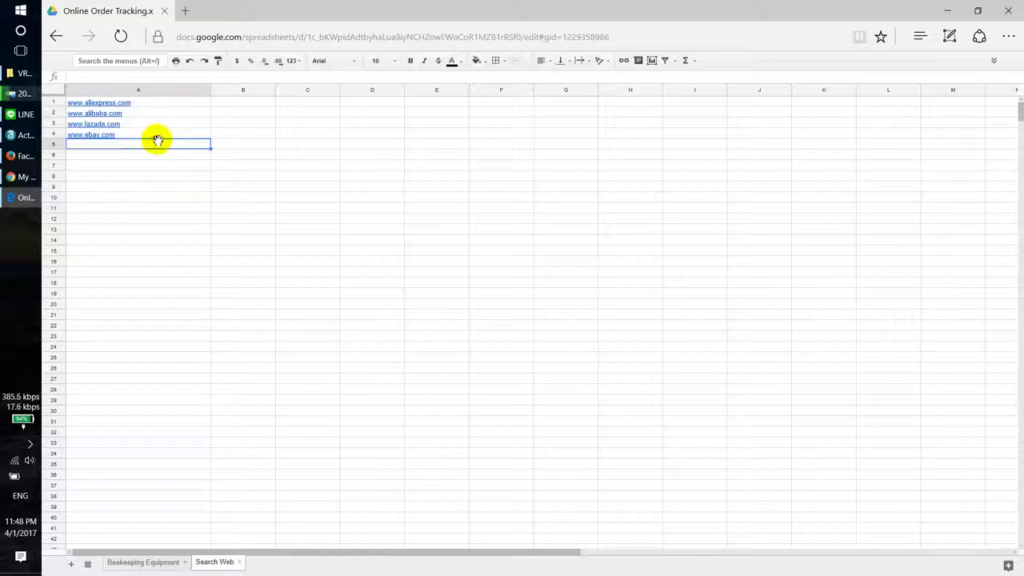
left_click(160, 134)
Step: Insert a blank row above the site links on row 1
left_click(171, 216)
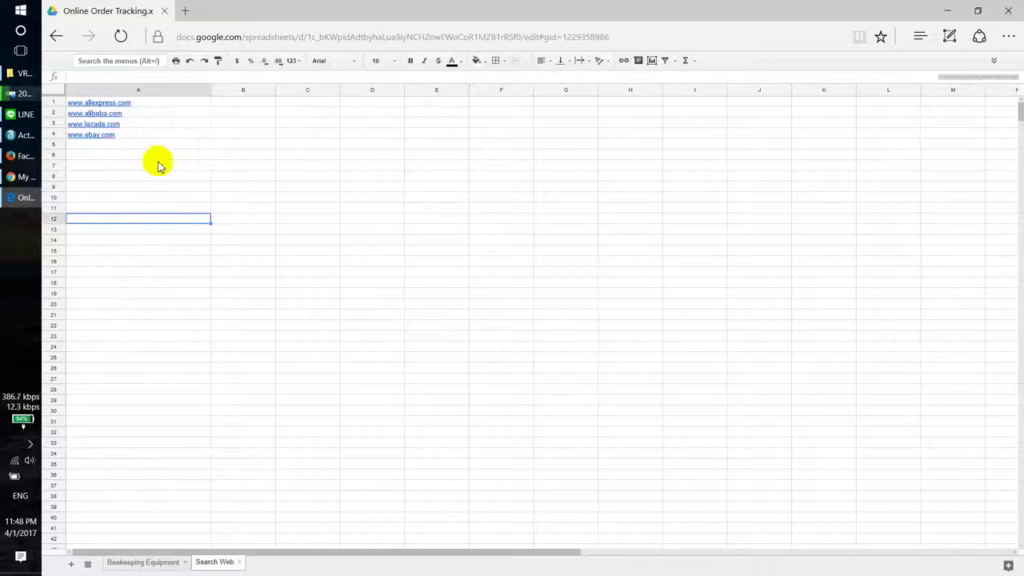
mouse_move(130, 127)
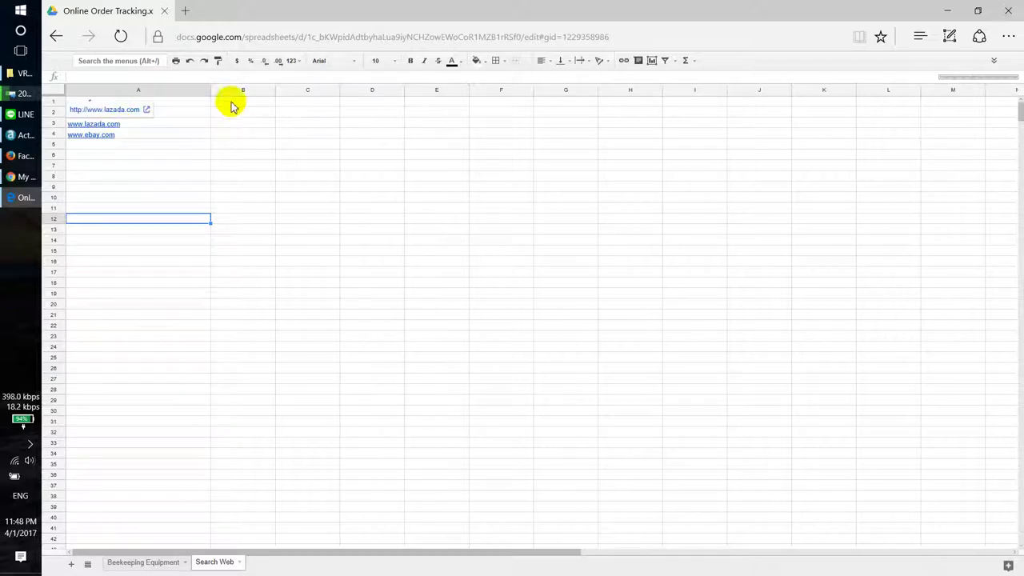
right_click(54, 102)
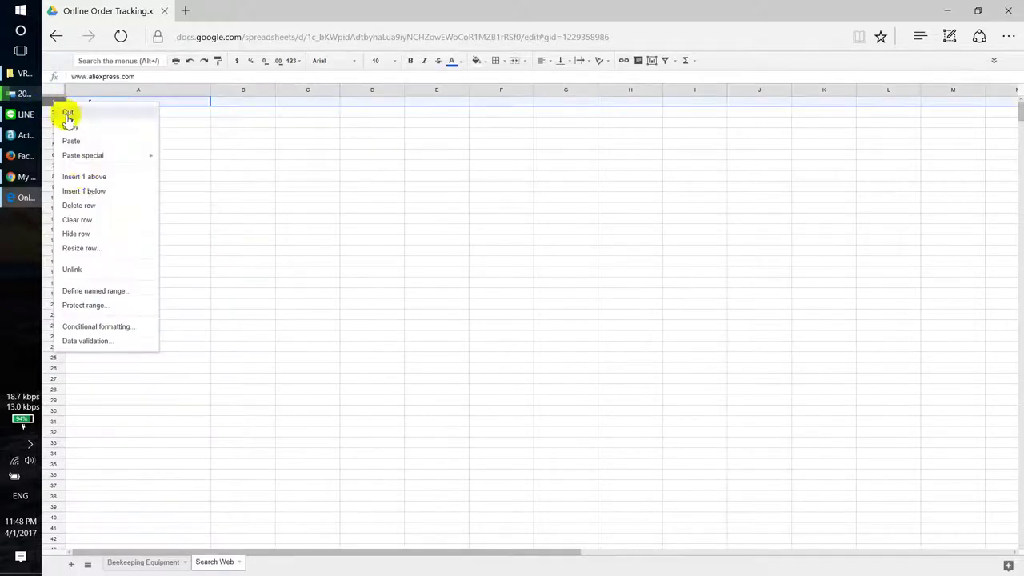
left_click(82, 173)
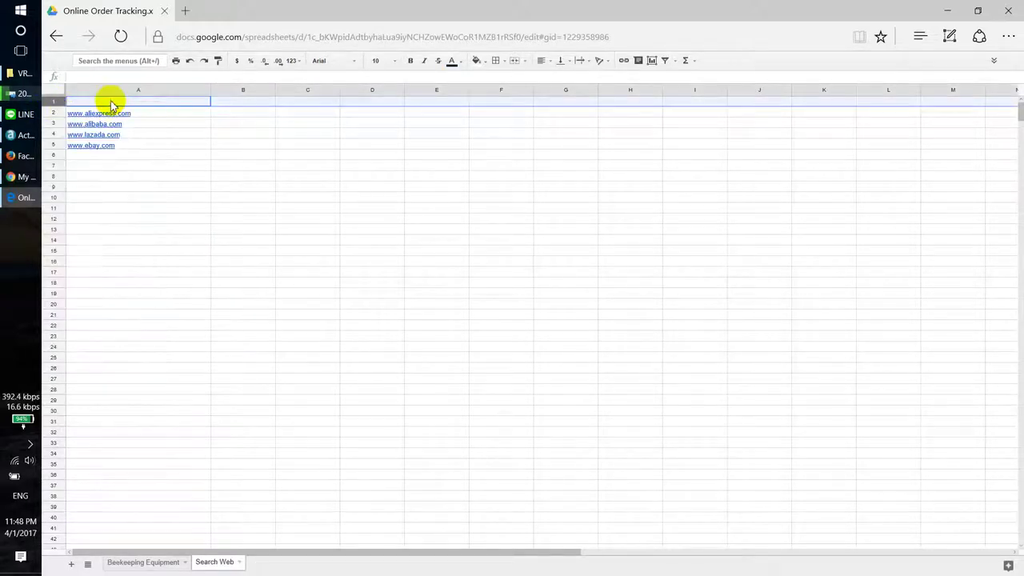
Step: Add the headers Web URL in A1 and Location in B1
left_click(112, 104)
type("Web URL")
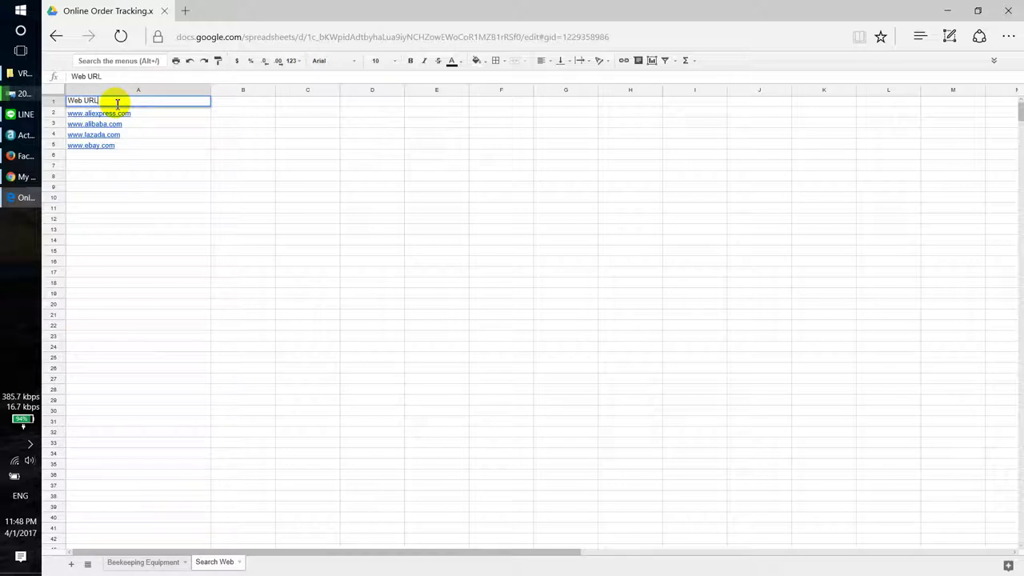
key("Tab")
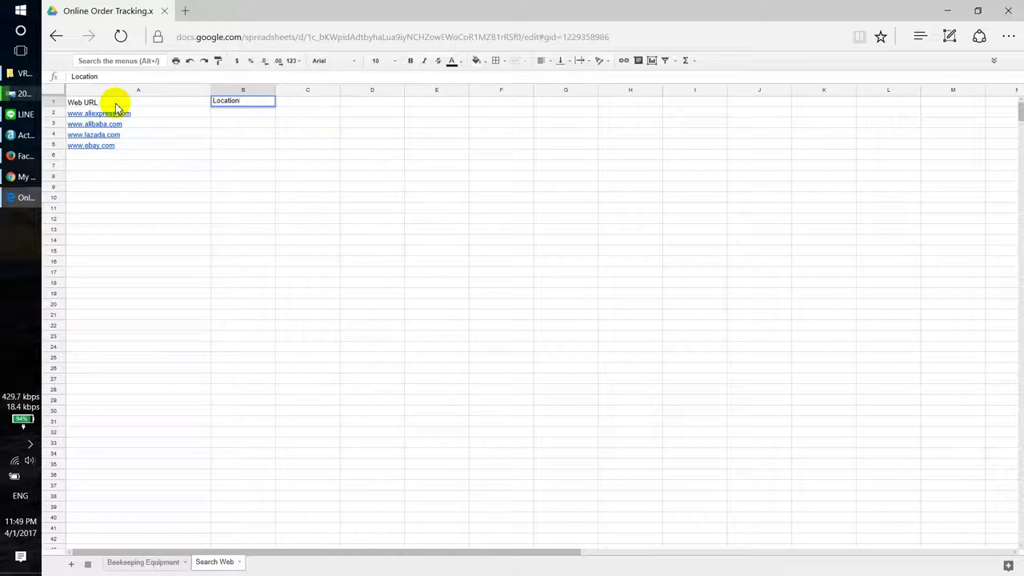
key("Return")
Step: Enter the locations China, China, Thailand, China in B2:B5 beside the sites
key("Right")
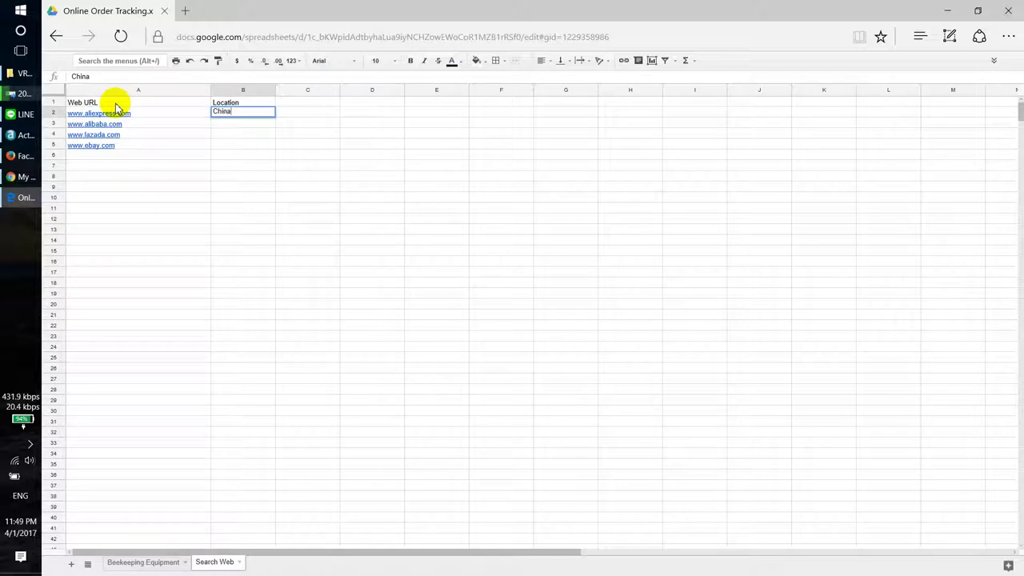
key("Return")
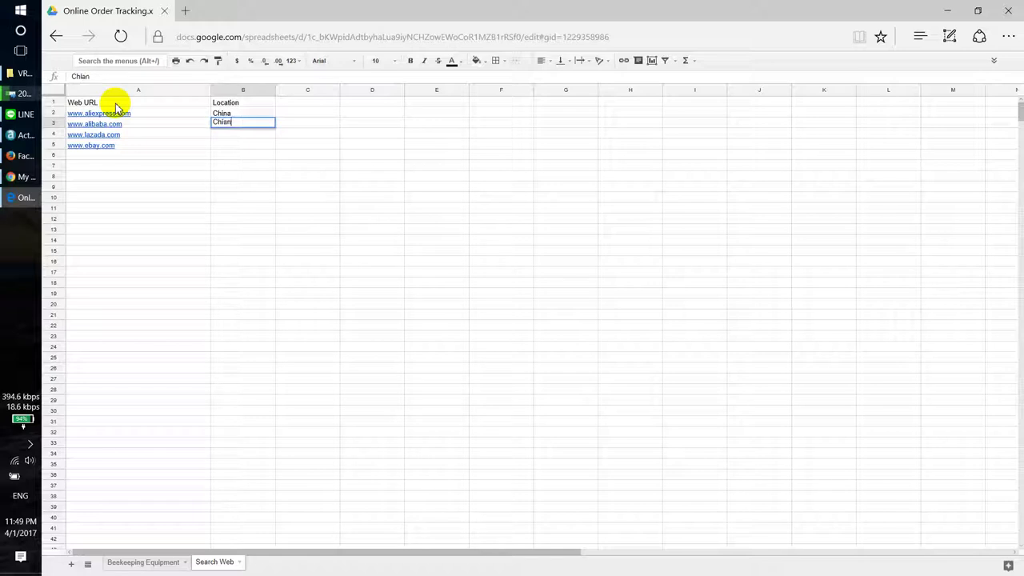
type("China")
key("Return")
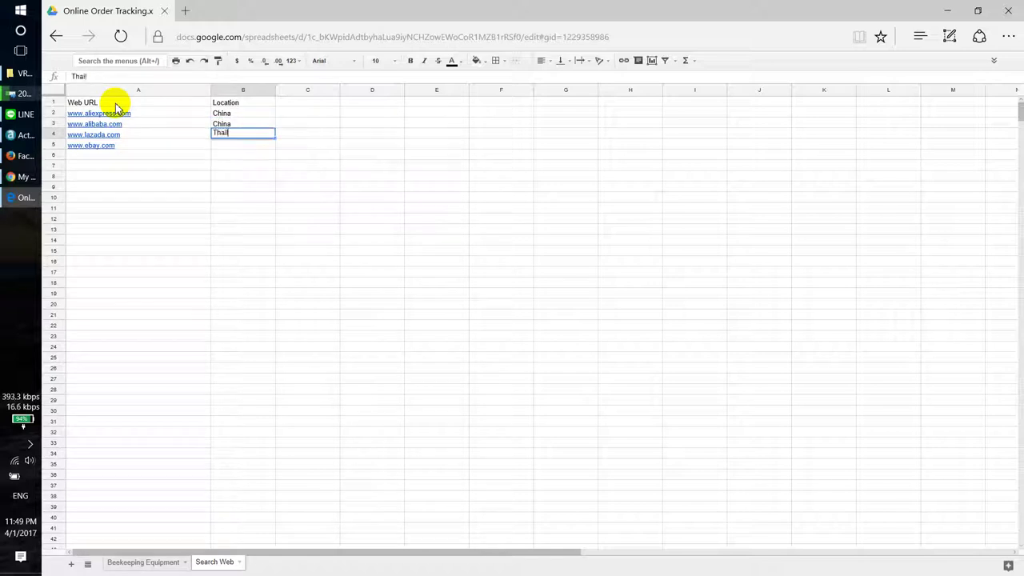
key("Return")
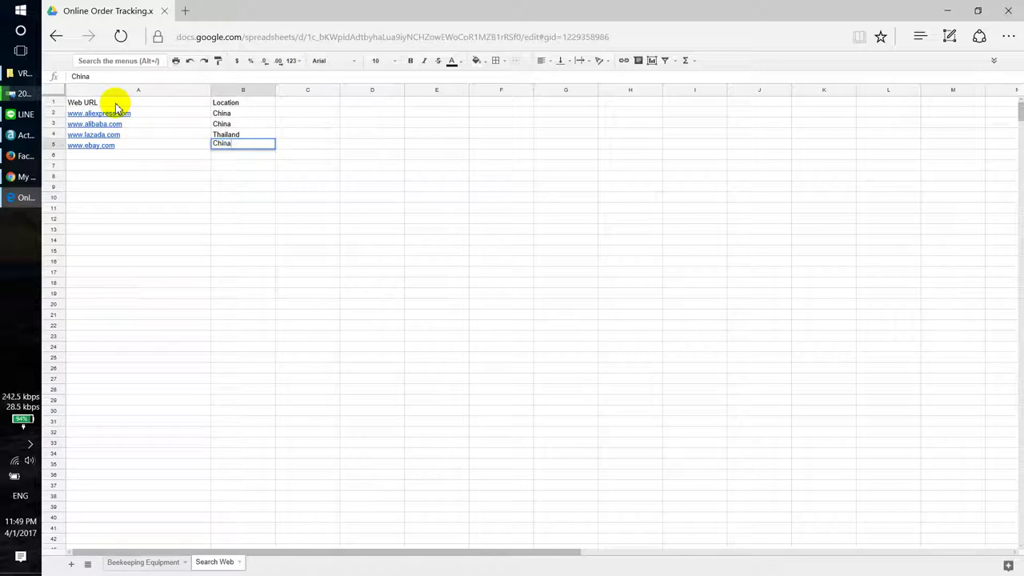
key("Return")
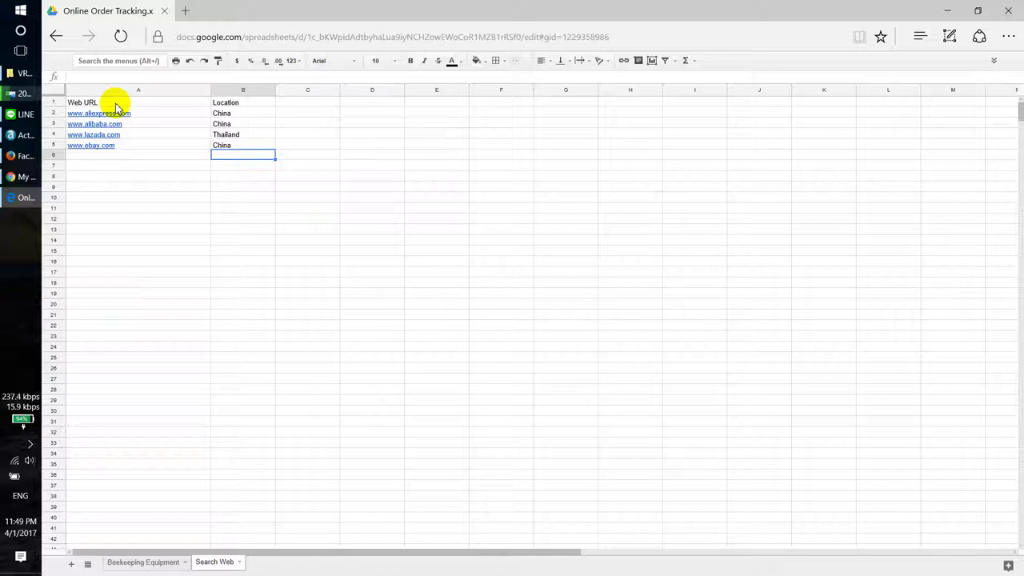
left_click_drag(118, 106, 235, 101)
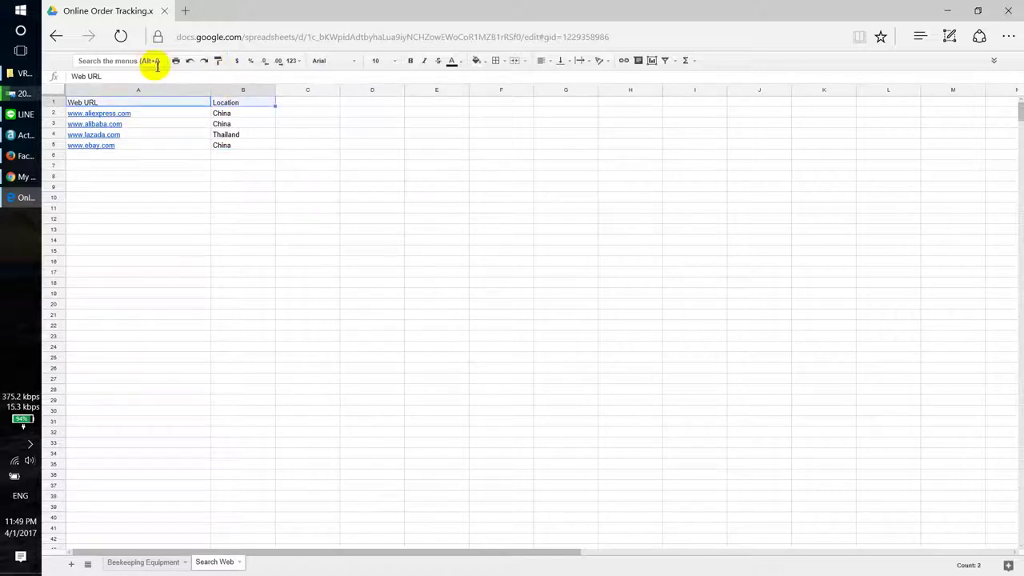
Step: Give the Web URL and Location headers a yellow fill and bold text
left_click(479, 61)
left_click(510, 107)
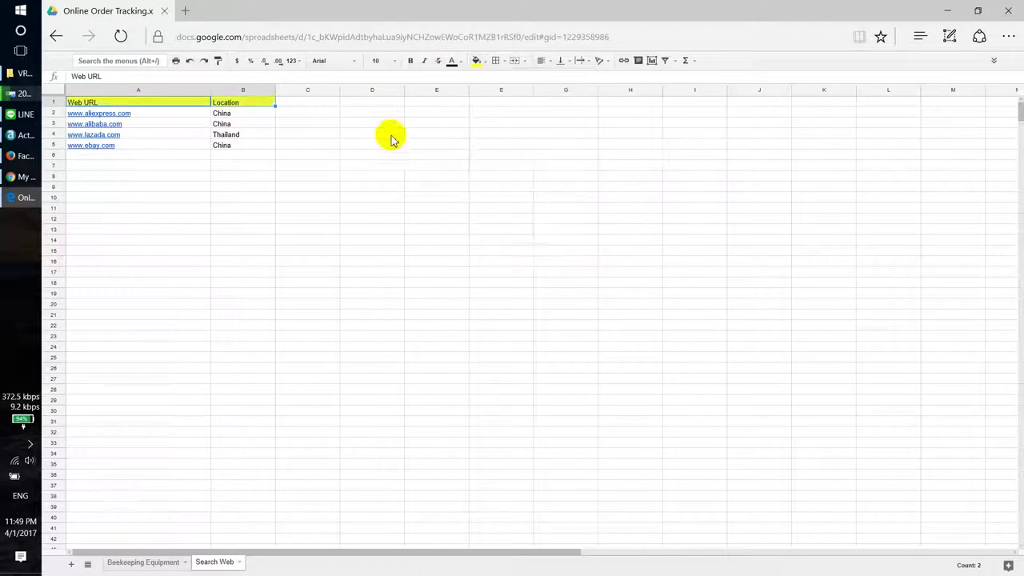
left_click(409, 62)
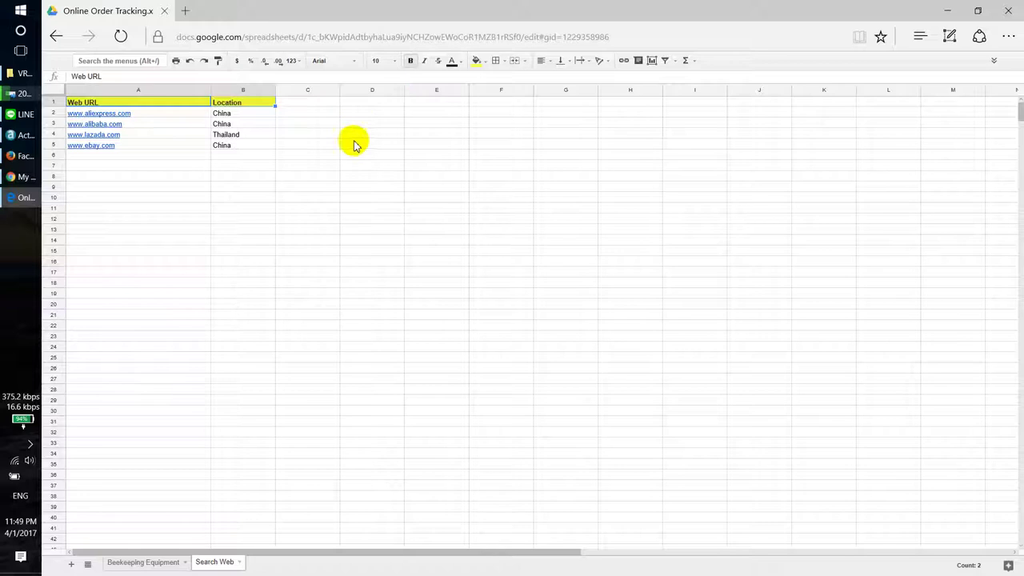
left_click_drag(294, 177, 294, 186)
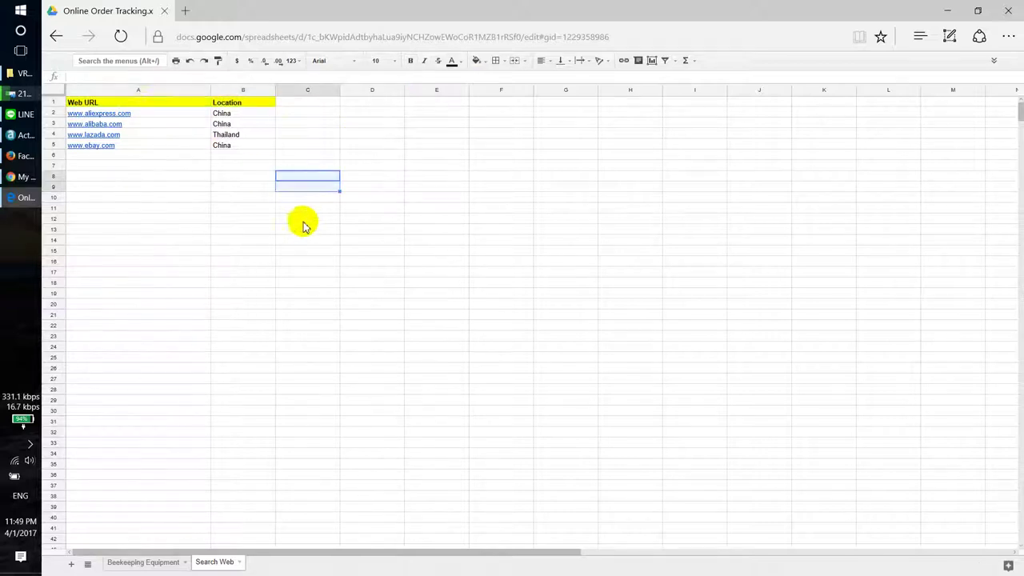
Step: Apply all borders to the A1:B5 table and check the aliexpress.com link preview
left_click_drag(140, 107, 248, 146)
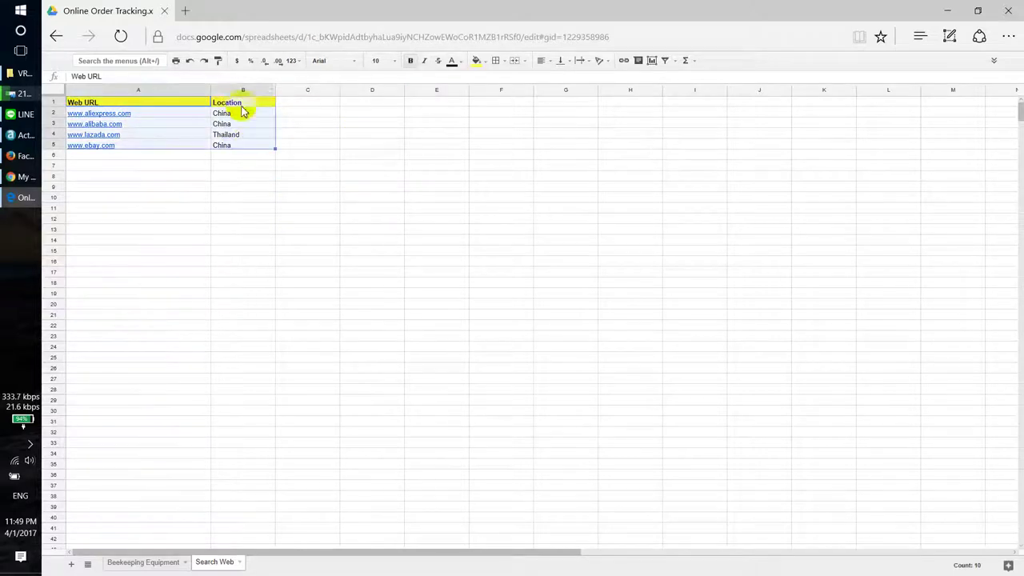
left_click(496, 60)
left_click(501, 80)
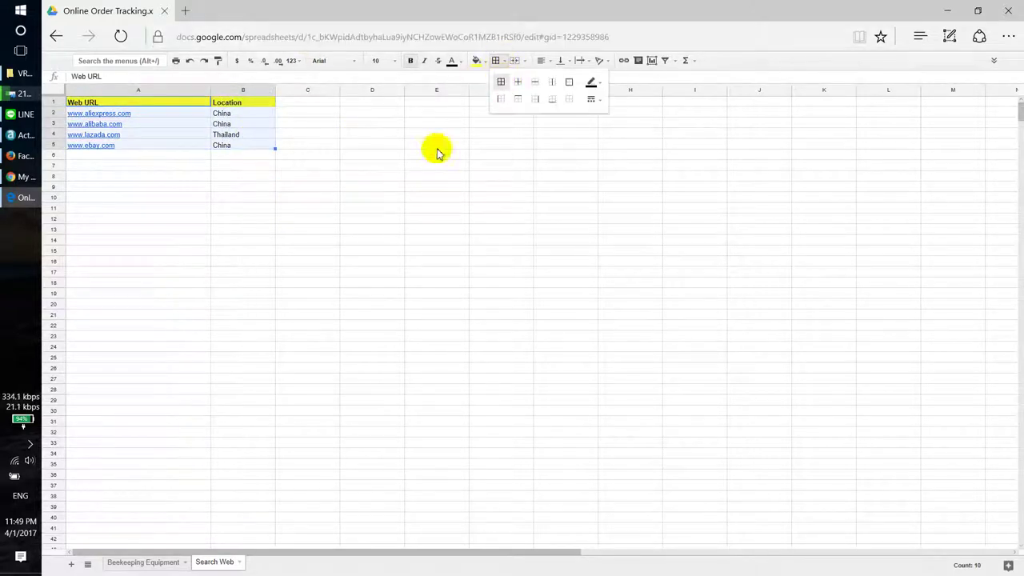
left_click(372, 176)
left_click(110, 115)
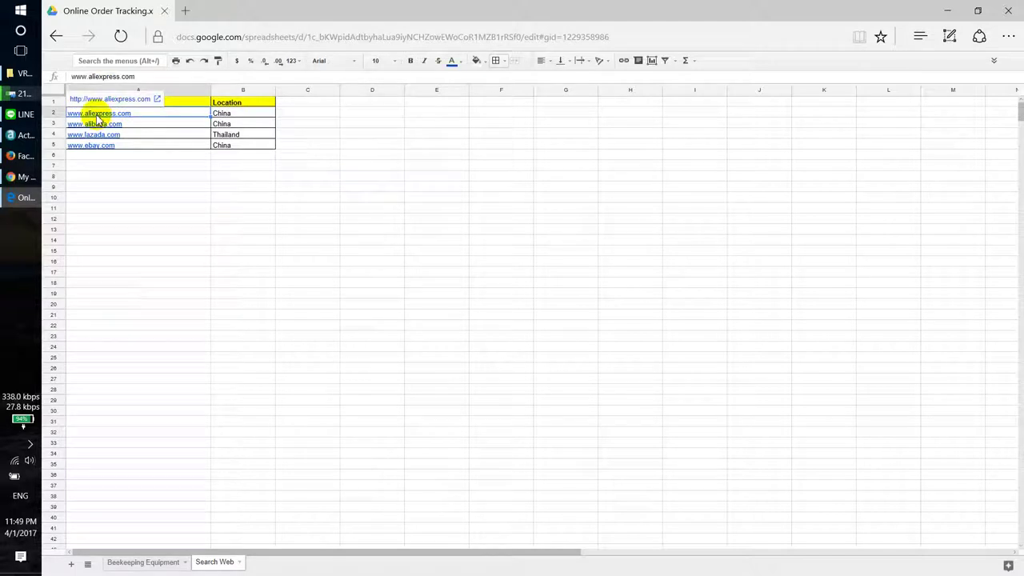
Step: Open aliexpress.com from the sheet's link, then select the Electrical Hydraulic product name in the Messenger chat
left_click(111, 99)
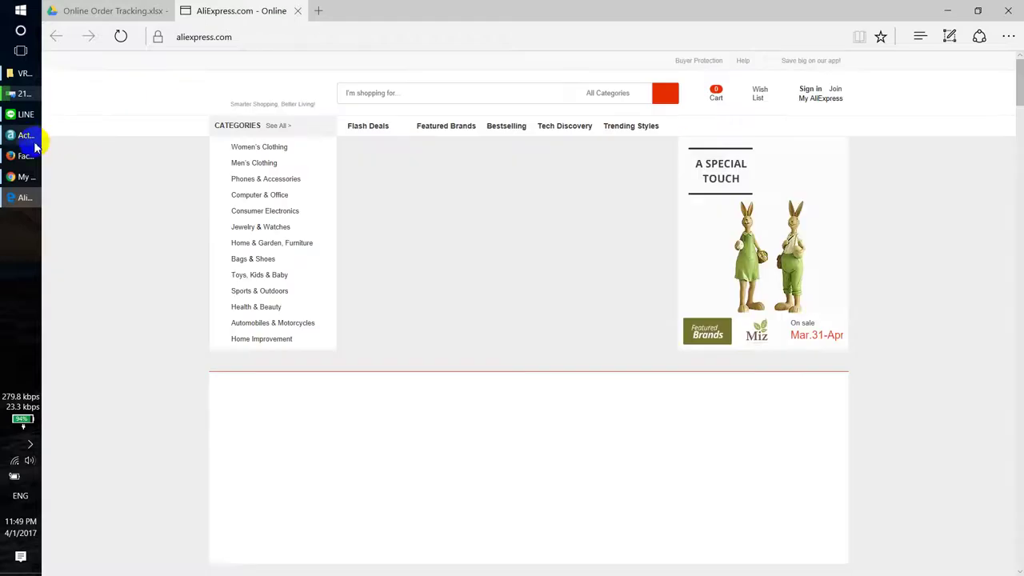
left_click(24, 155)
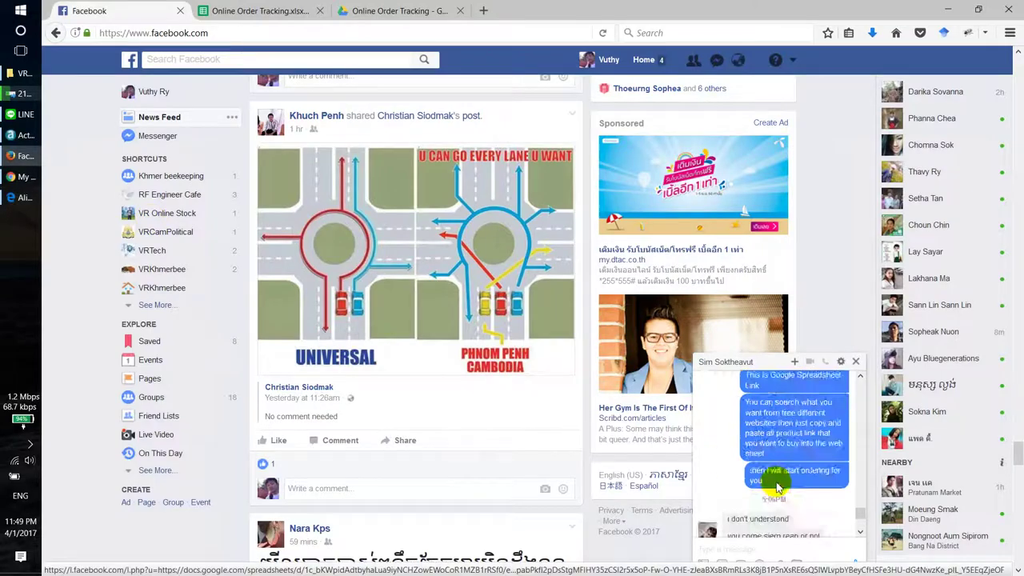
scroll(776, 480, "up", 5)
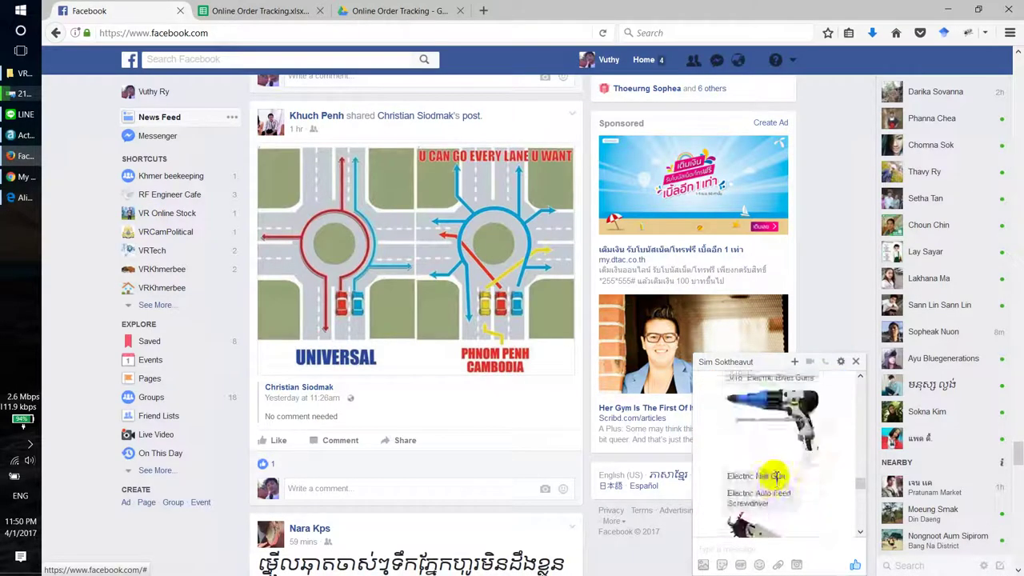
scroll(776, 476, "down", 10)
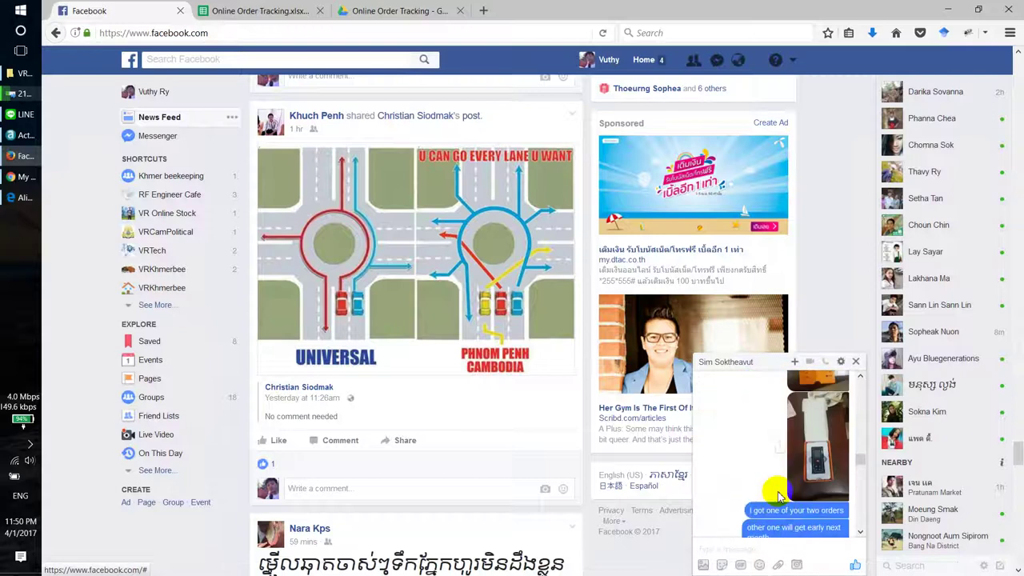
scroll(780, 479, "up", 3)
left_click_drag(727, 419, 788, 421)
key("ctrl+c")
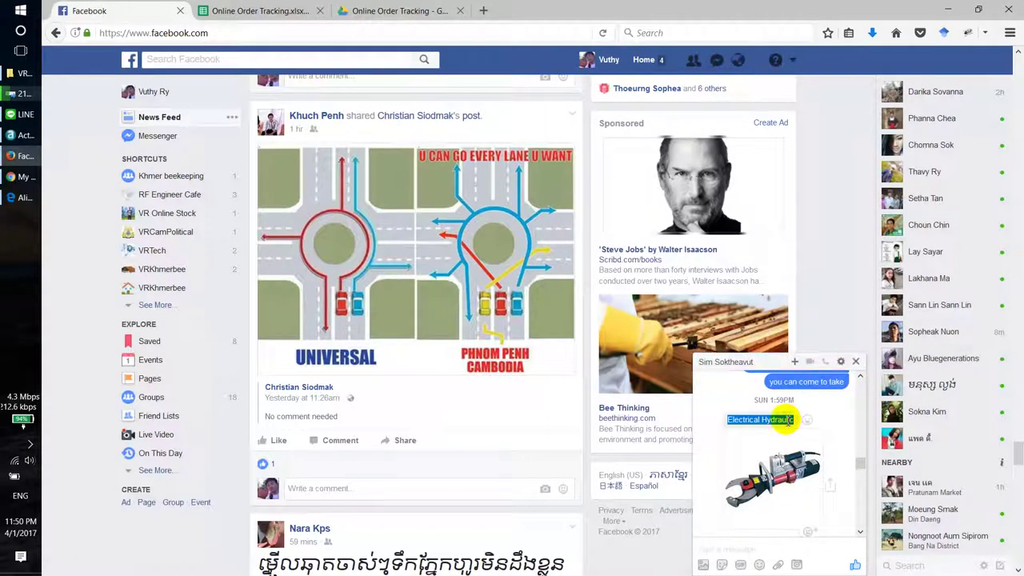
Step: Search AliExpress for the pasted Electrical Hydraulic product name
left_click(396, 11)
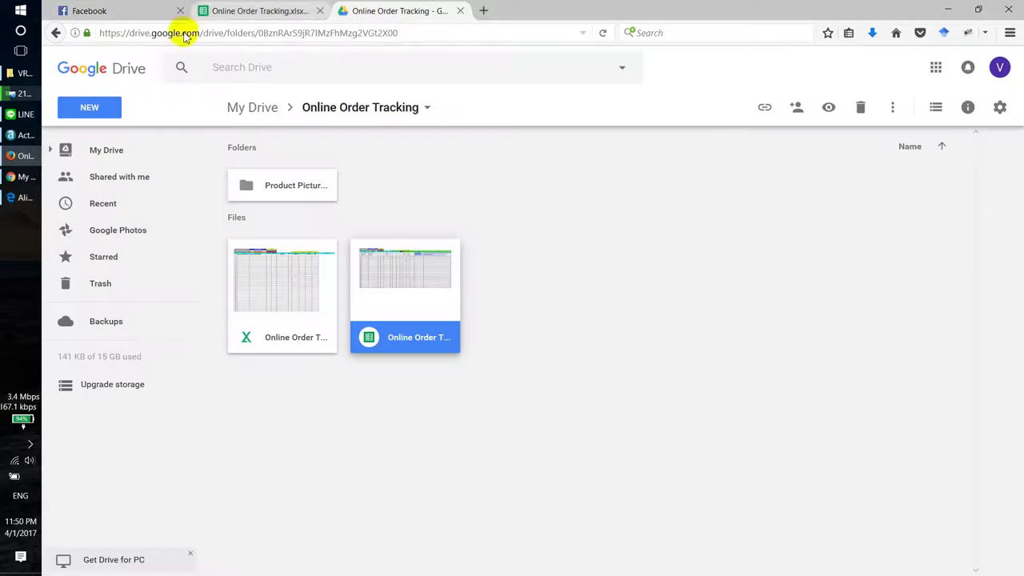
left_click(24, 197)
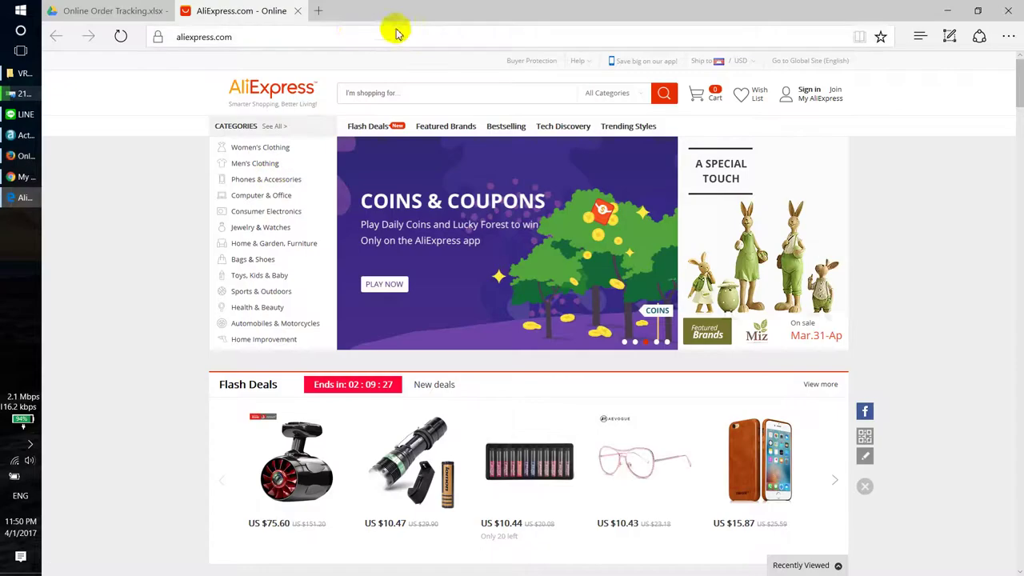
left_click(354, 33)
left_click(394, 94)
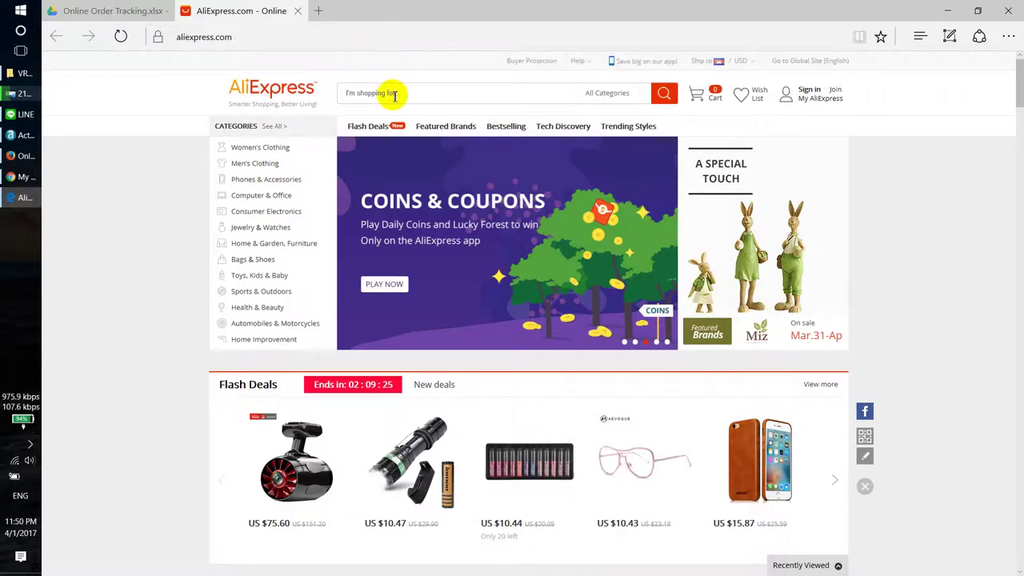
key("ctrl+v")
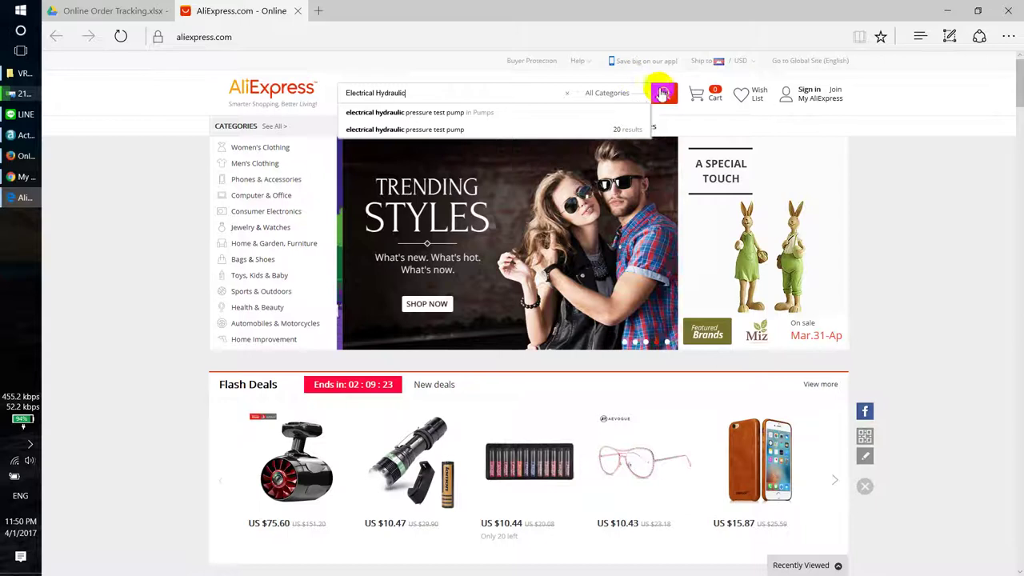
left_click(663, 94)
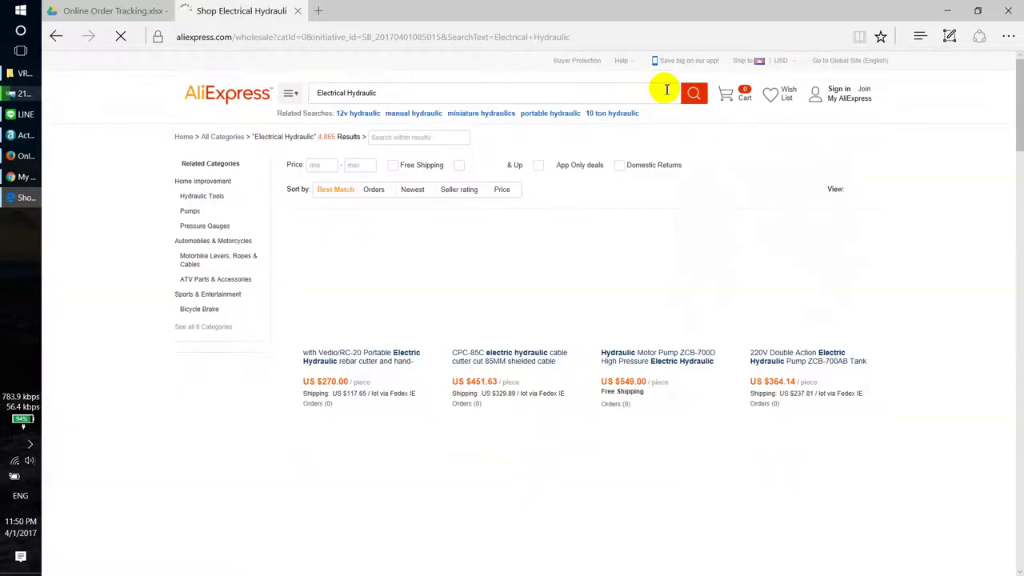
Step: Browse the first results page, noting the HL-400 pliers' 125.89 shipping price, then go to page 2
scroll(623, 308, "down", 4)
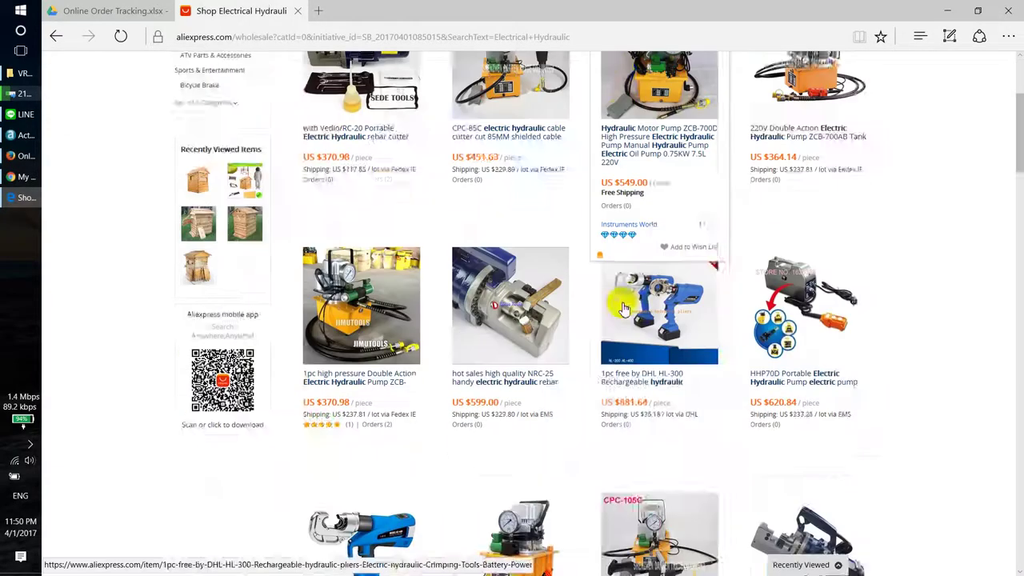
scroll(624, 311, "down", 4)
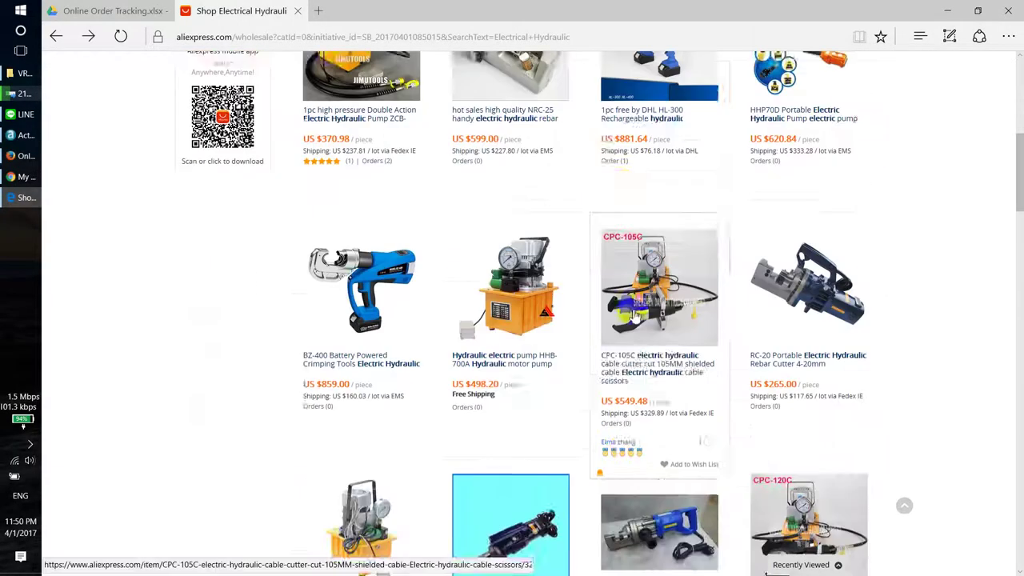
scroll(643, 323, "down", 2)
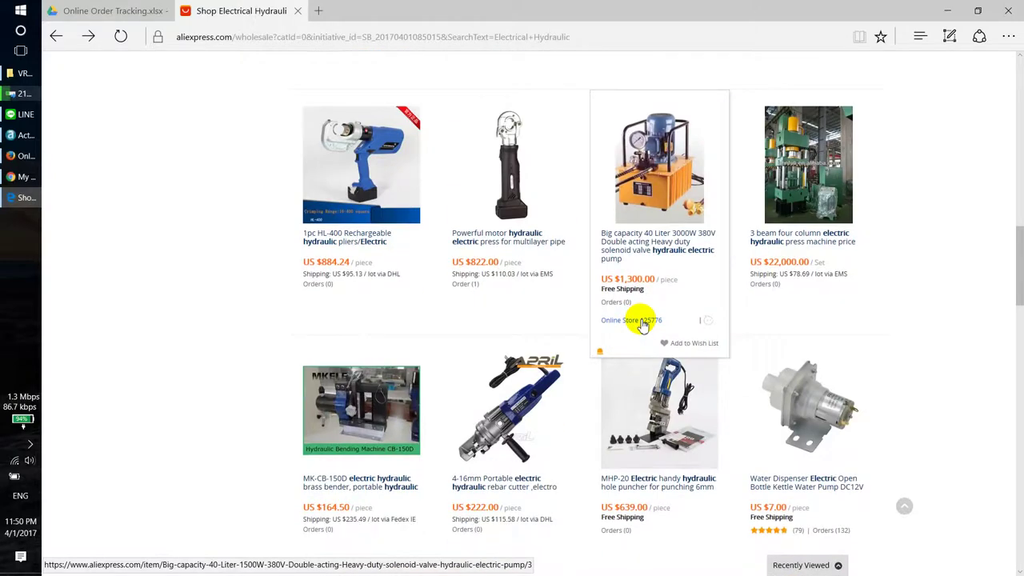
scroll(643, 324, "down", 4)
scroll(508, 226, "down", 3)
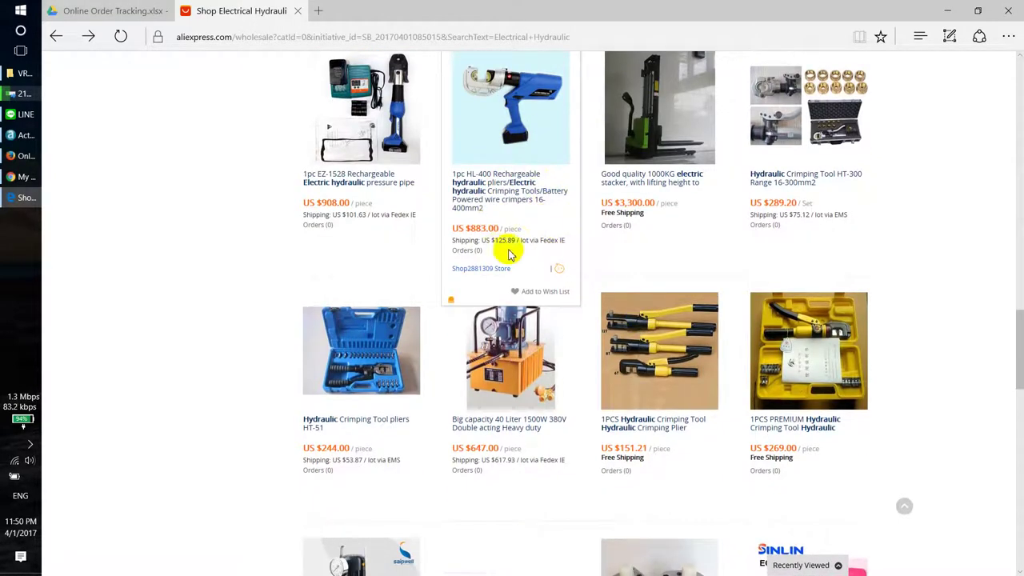
left_click_drag(493, 240, 516, 244)
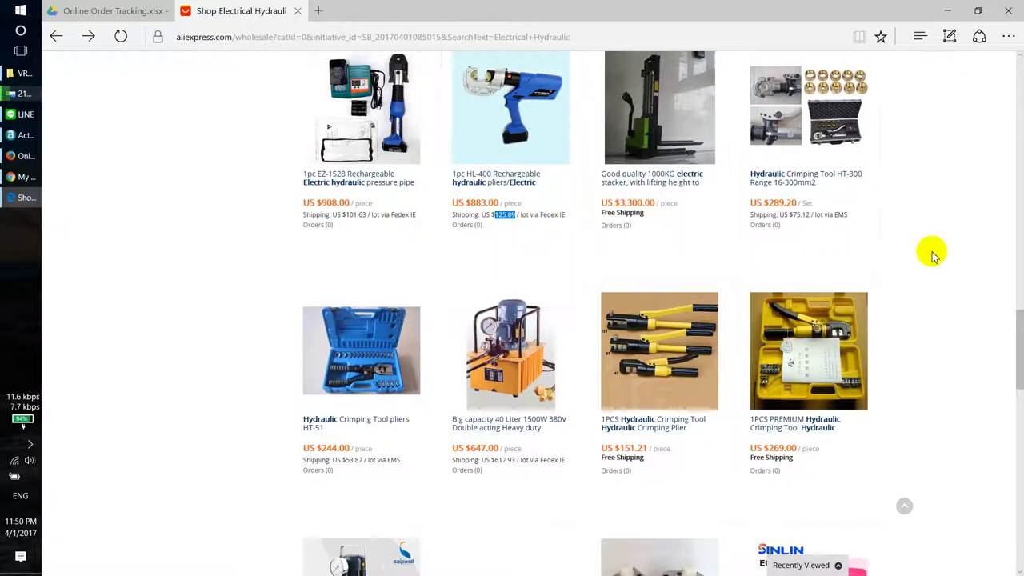
scroll(905, 283, "down", 1)
scroll(651, 372, "down", 2)
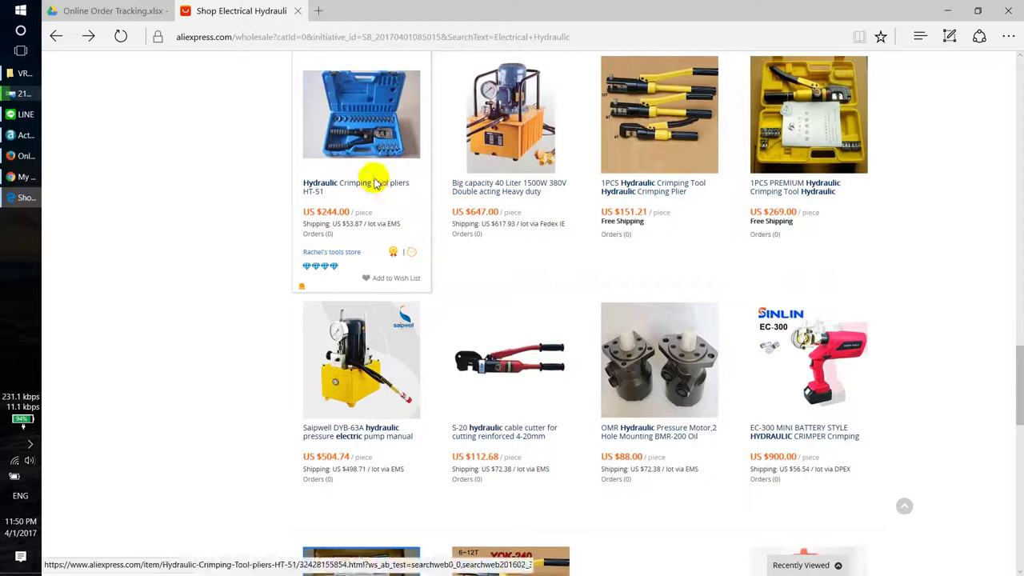
scroll(374, 276, "down", 4)
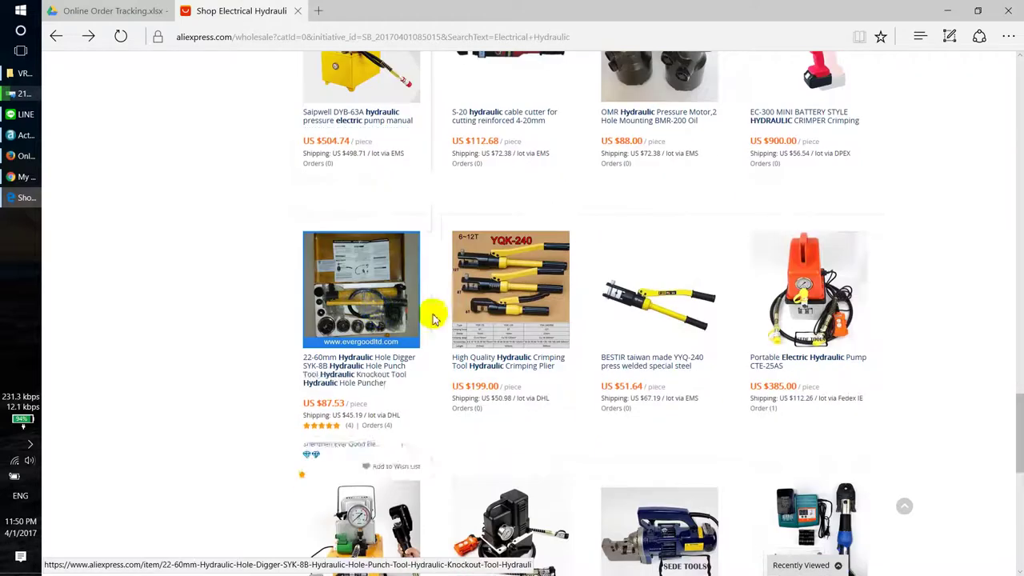
scroll(600, 331, "down", 4)
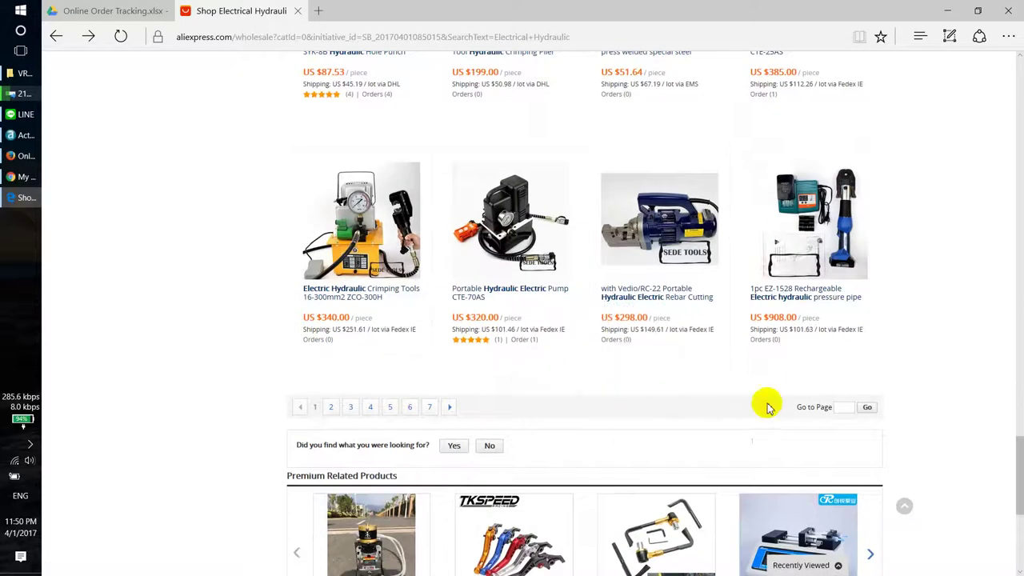
left_click(450, 408)
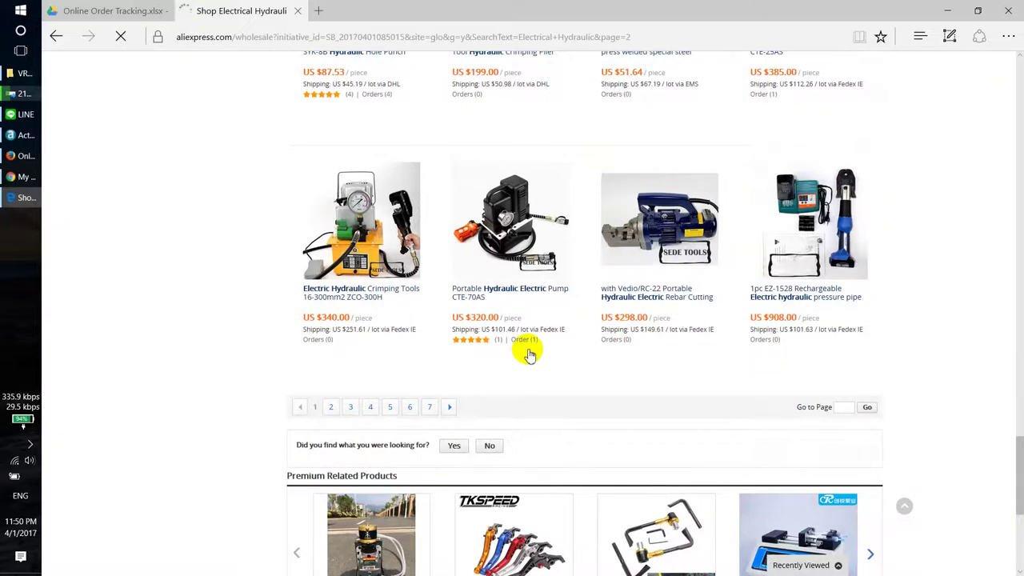
Step: Scroll through page 2 of the results, then return to the Facebook chat
scroll(780, 324, "down", 2)
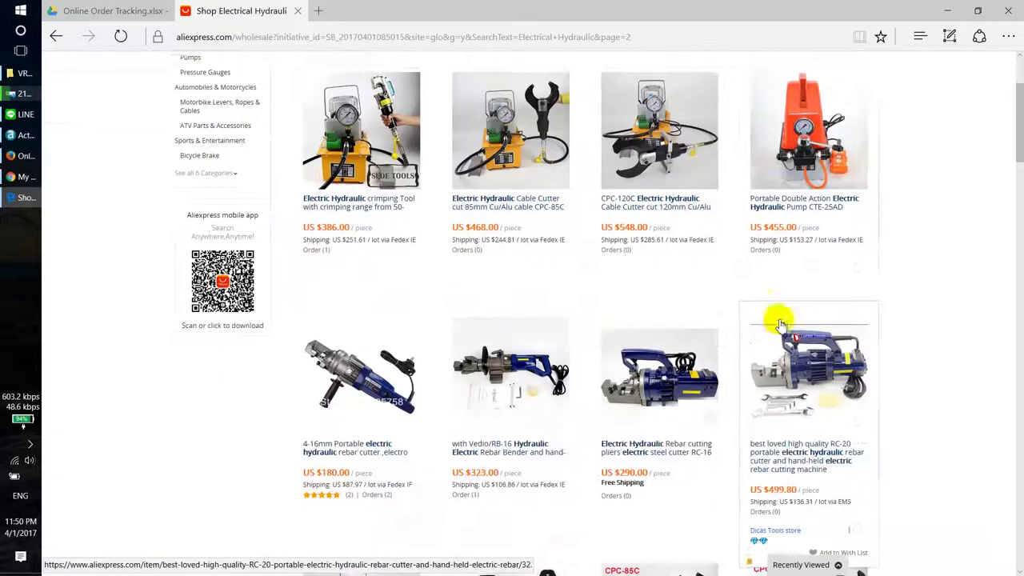
scroll(718, 412, "down", 3)
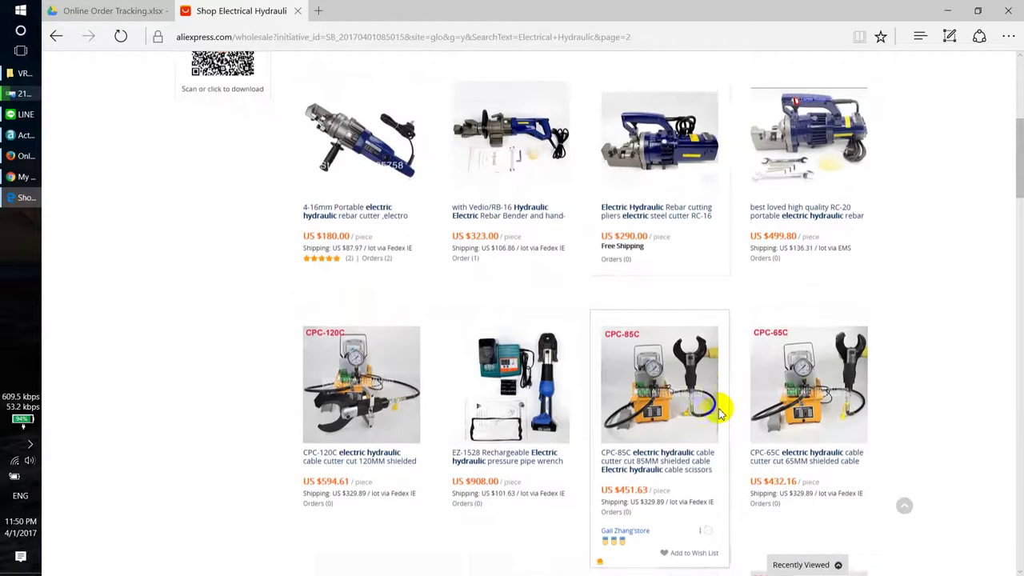
scroll(719, 412, "down", 5)
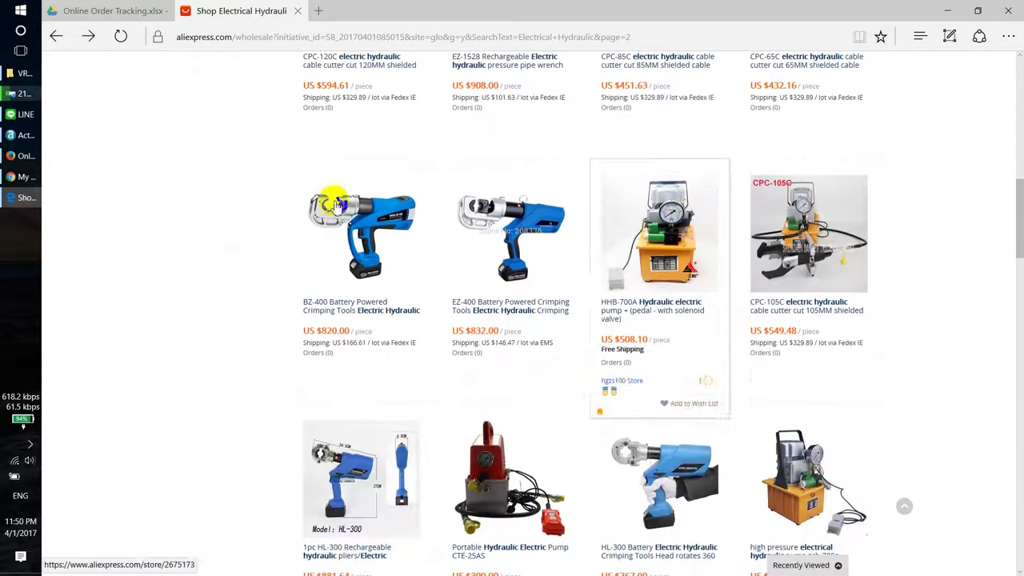
left_click(10, 158)
left_click(83, 8)
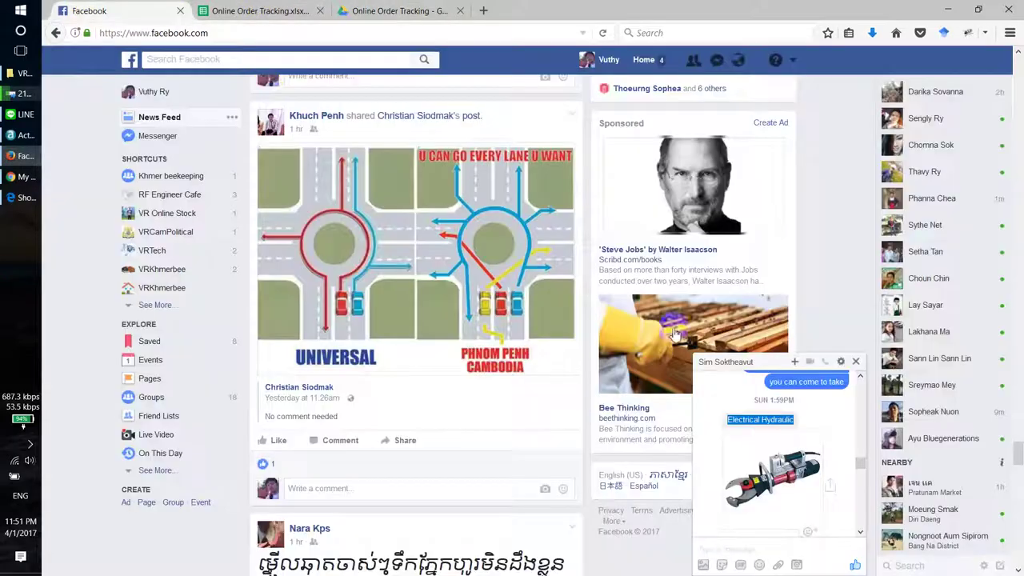
Step: View the requested tool photo full size, then bring back Edge's AliExpress hydraulic search results
left_click(762, 492)
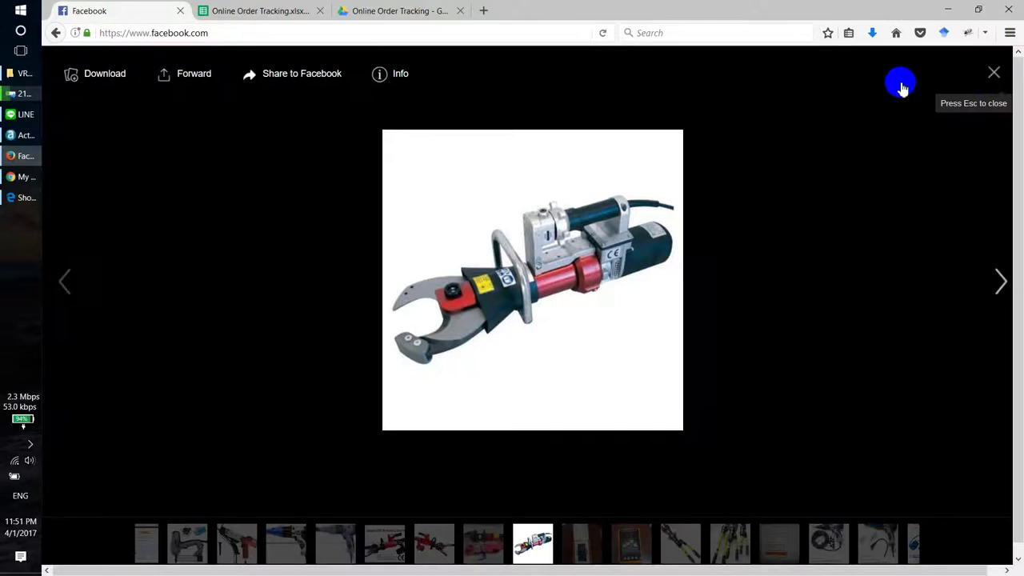
left_click(900, 85)
left_click(392, 9)
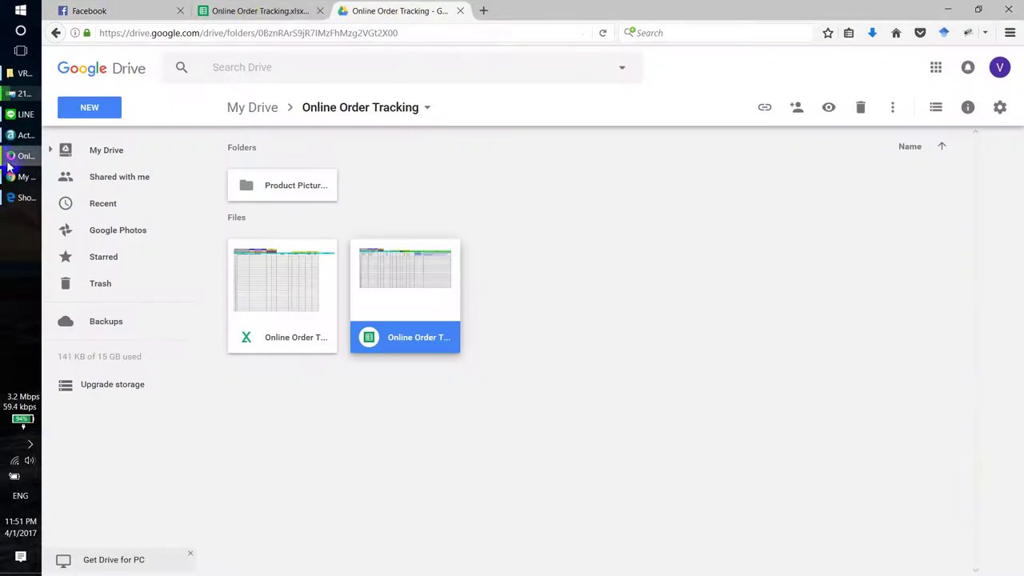
left_click(16, 206)
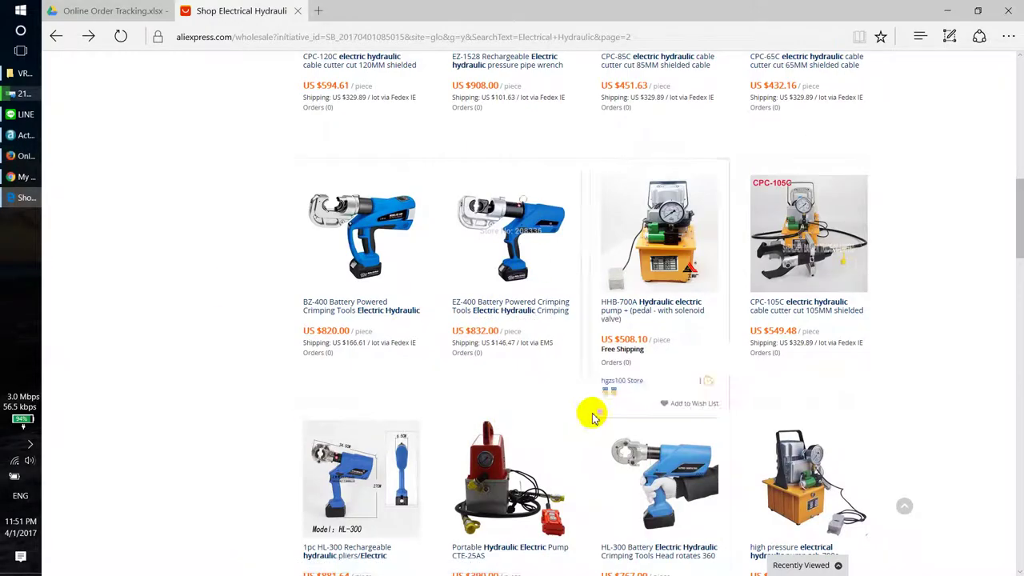
Step: Go to page 3 of the Electrical Hydraulic search results
scroll(520, 427, "down", 4)
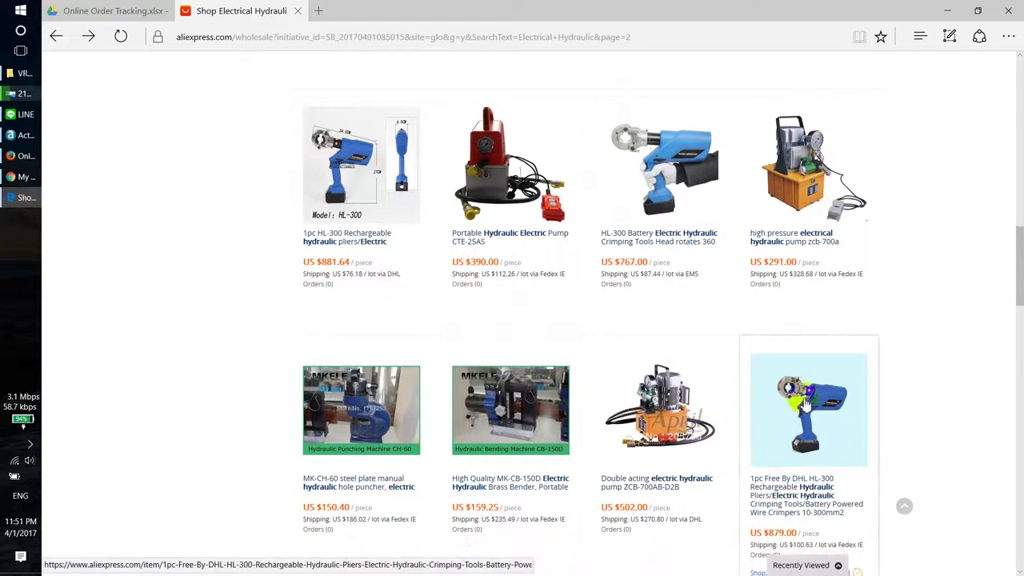
scroll(811, 375, "down", 4)
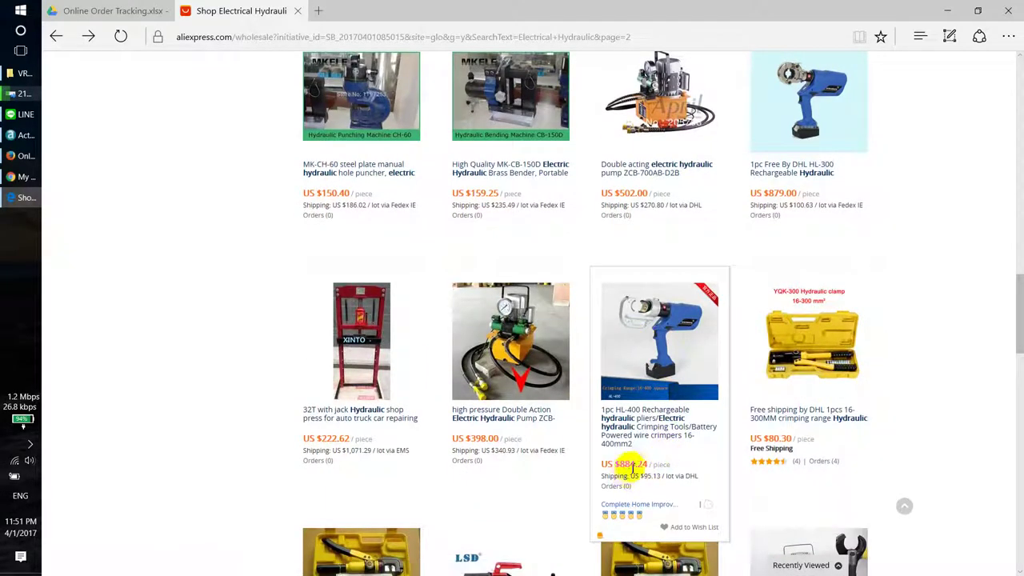
scroll(662, 449, "down", 4)
scroll(662, 450, "down", 1)
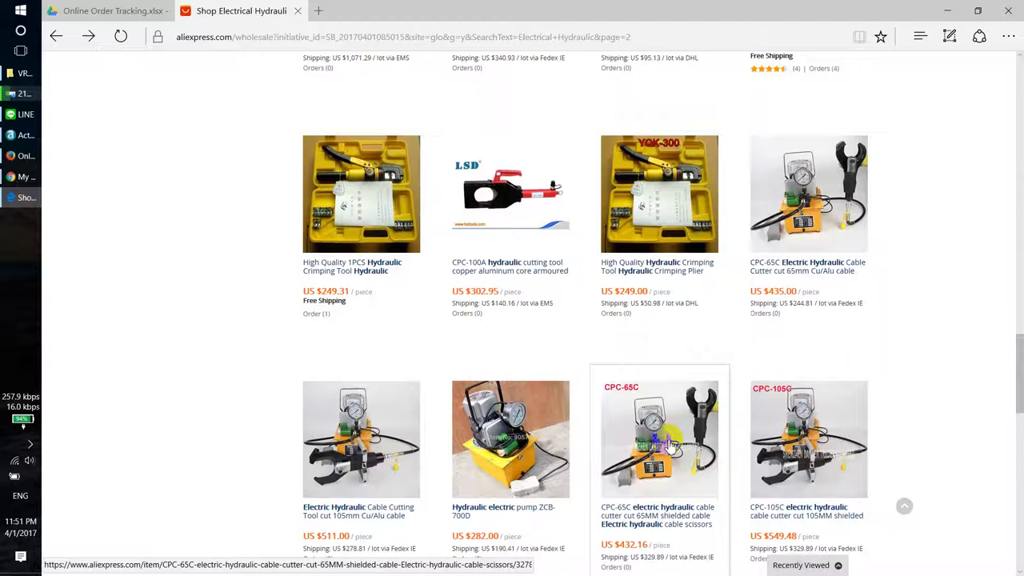
scroll(516, 264, "down", 5)
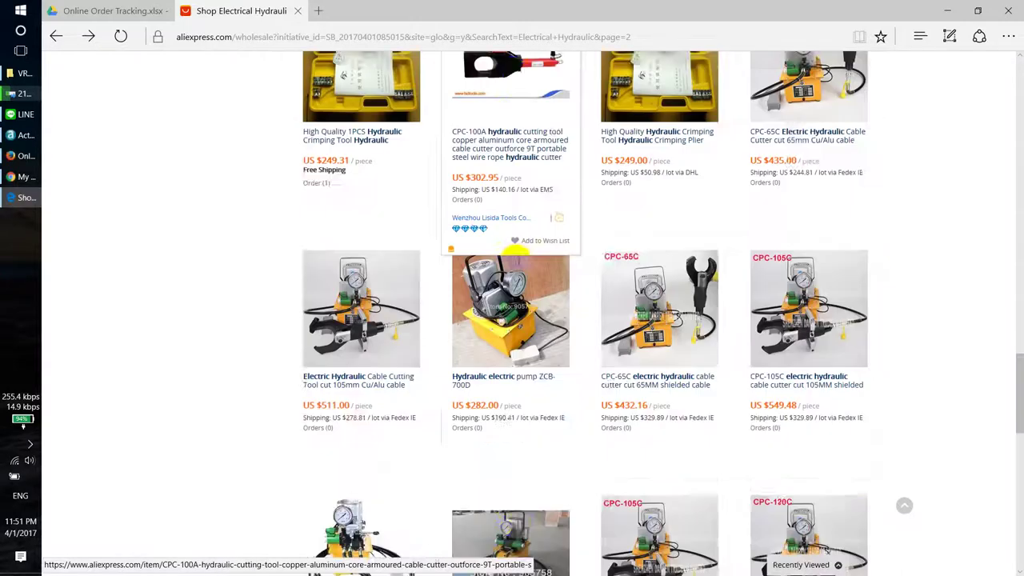
scroll(518, 266, "down", 4)
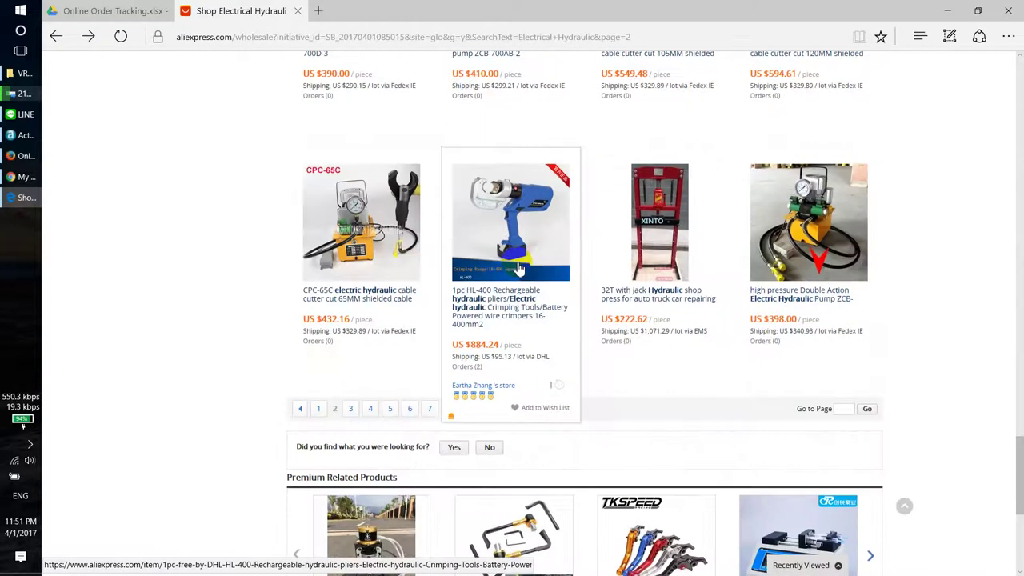
left_click(353, 409)
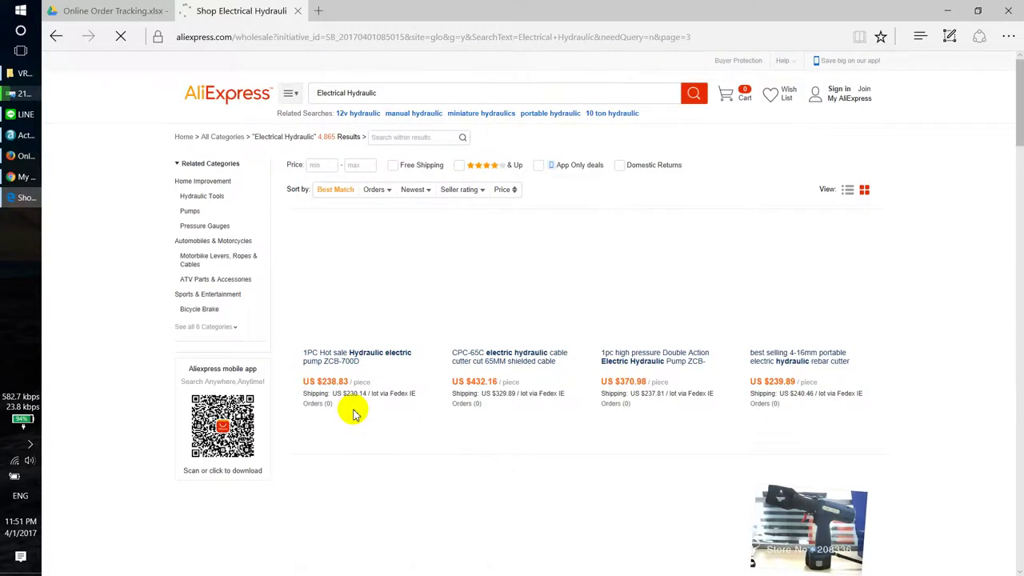
Step: Find the $1,020.00 ES-85K cordless hydraulic cable cutter and open its product page
scroll(663, 400, "down", 4)
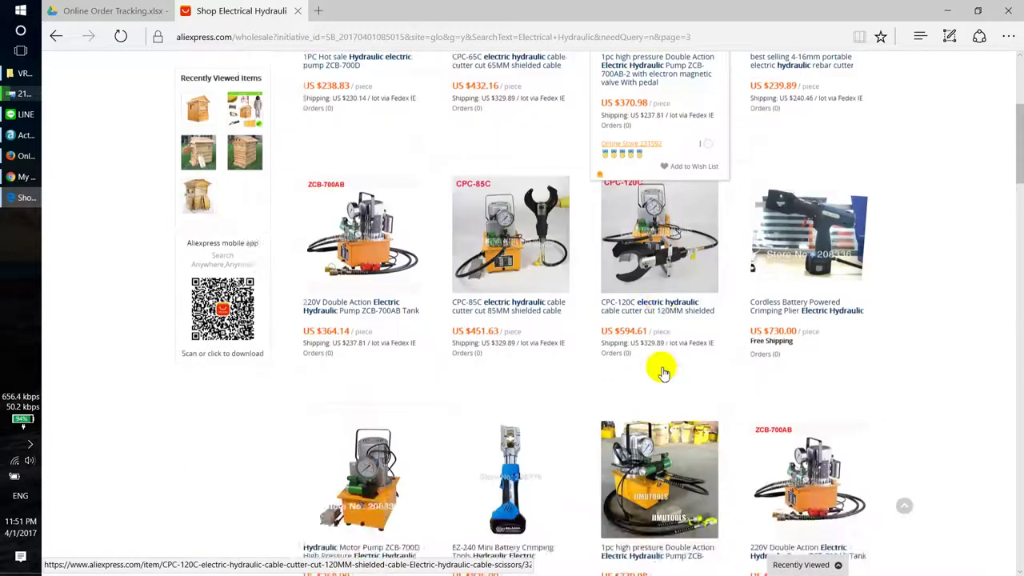
scroll(663, 371, "down", 5)
scroll(663, 387, "down", 5)
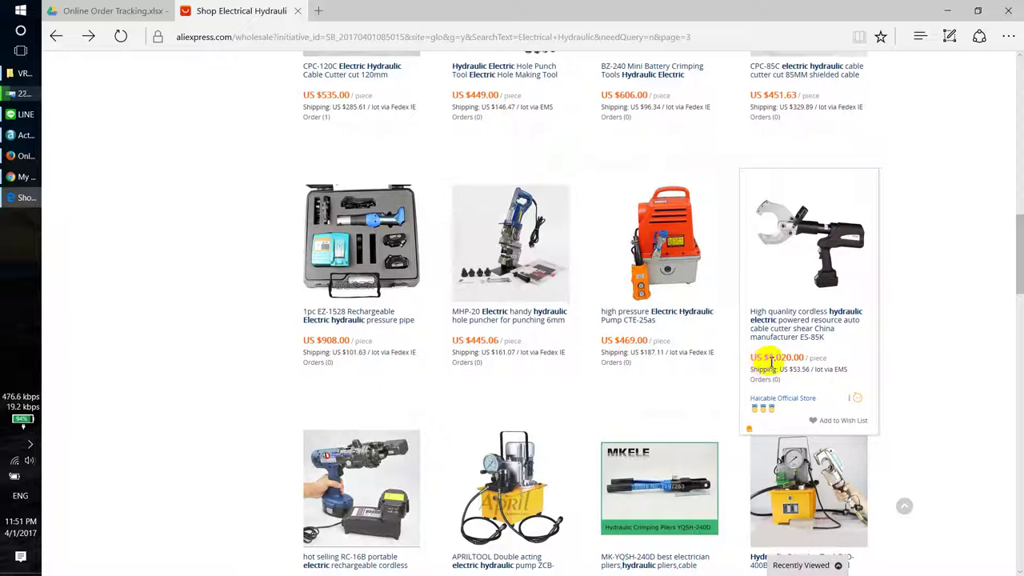
left_click_drag(771, 362, 794, 360)
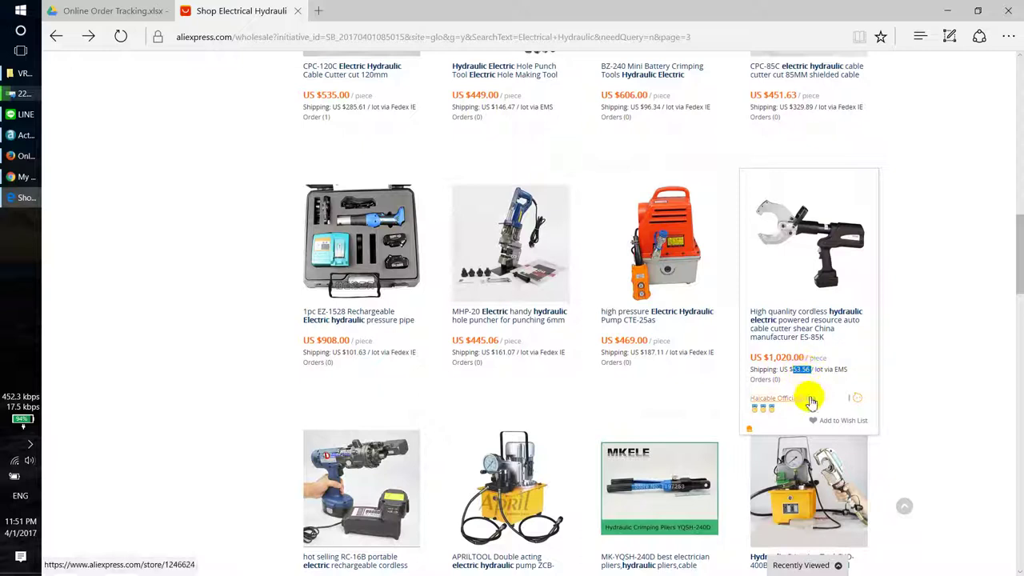
left_click(801, 233)
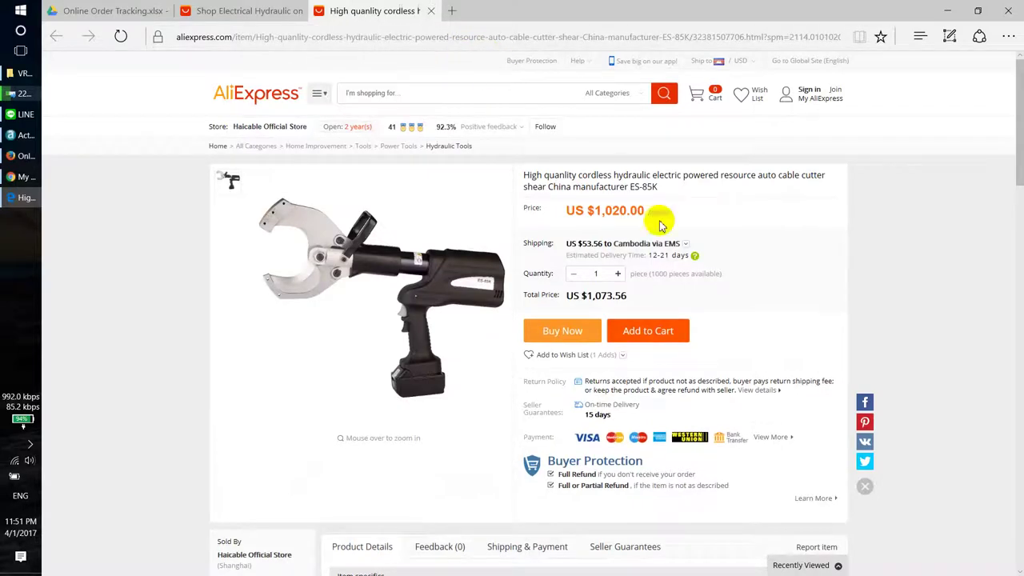
Step: Check the $53.56 shipping and totals by raising quantity to 3, then return to 1 piece
scroll(780, 296, "down", 3)
scroll(780, 296, "up", 3)
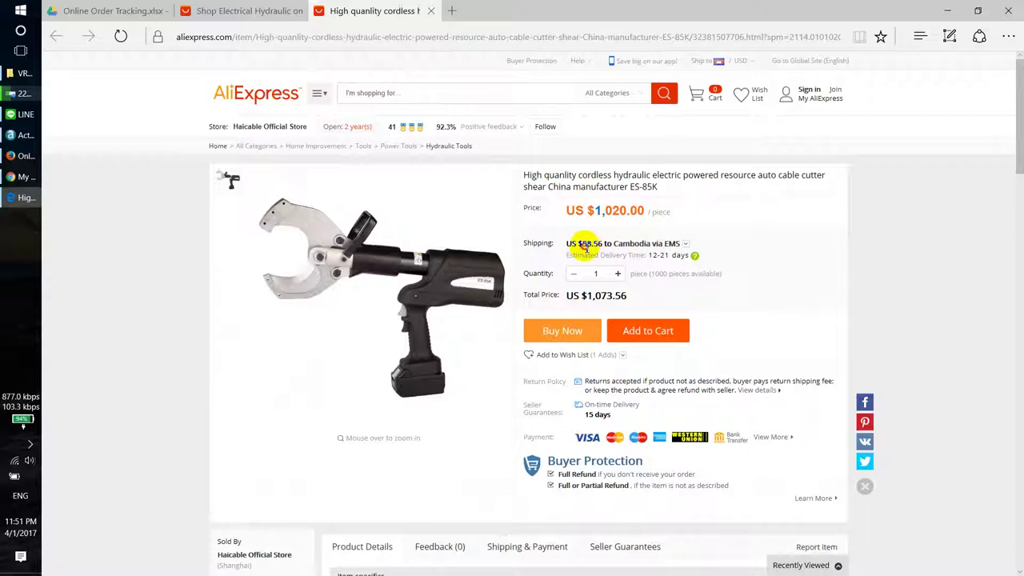
left_click_drag(584, 246, 599, 246)
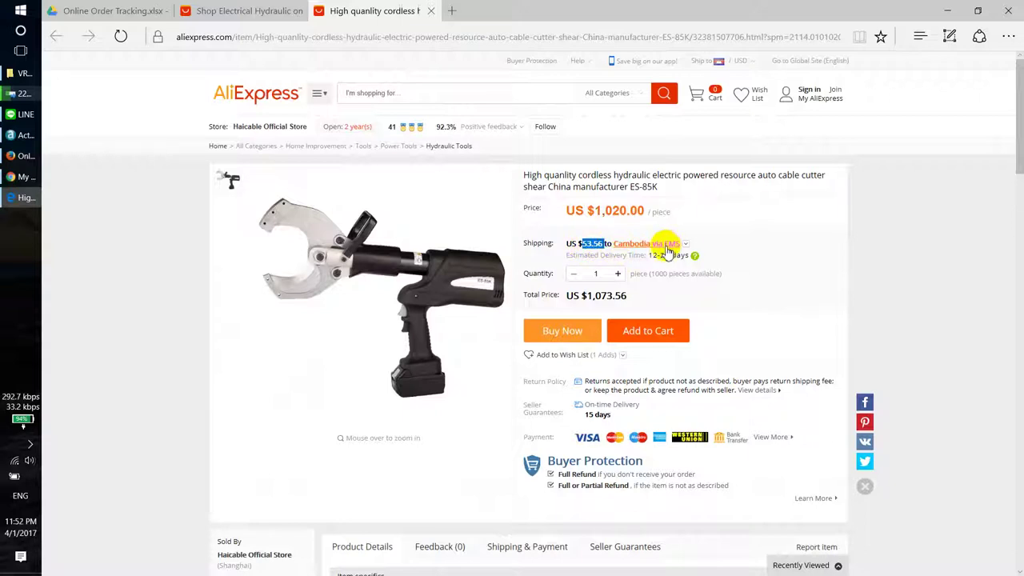
left_click(617, 276)
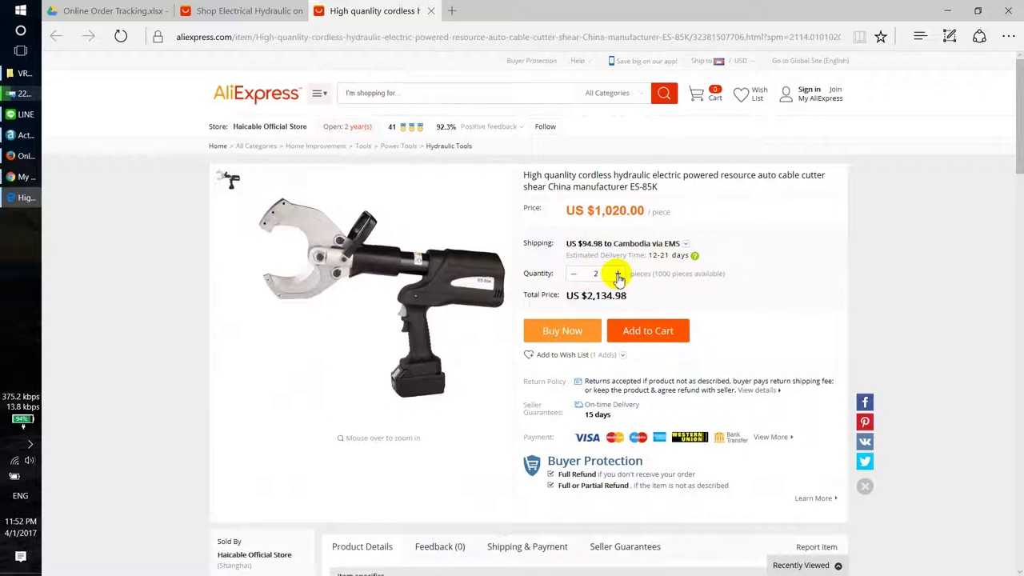
left_click(618, 275)
double_click(573, 275)
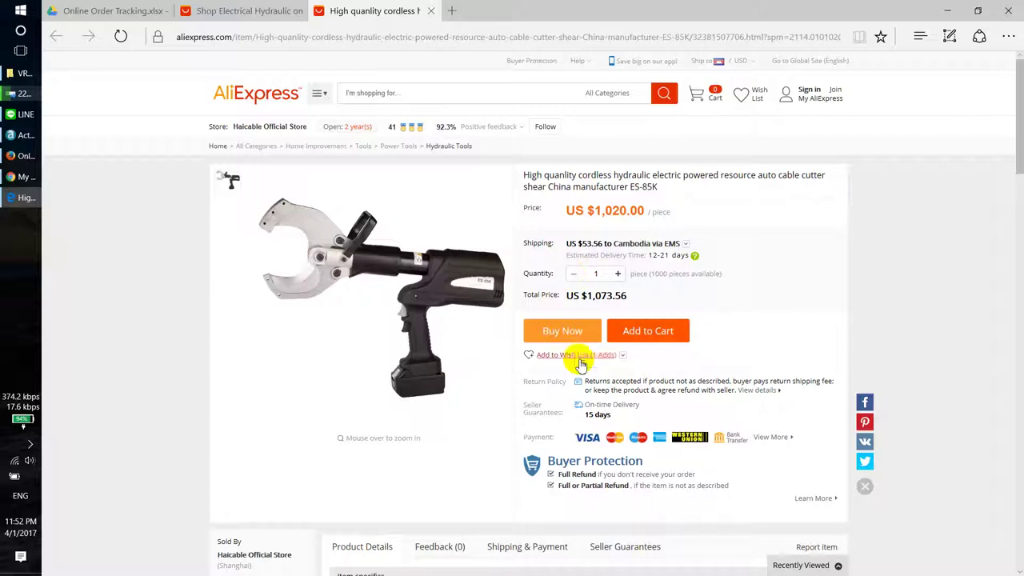
left_click(604, 334)
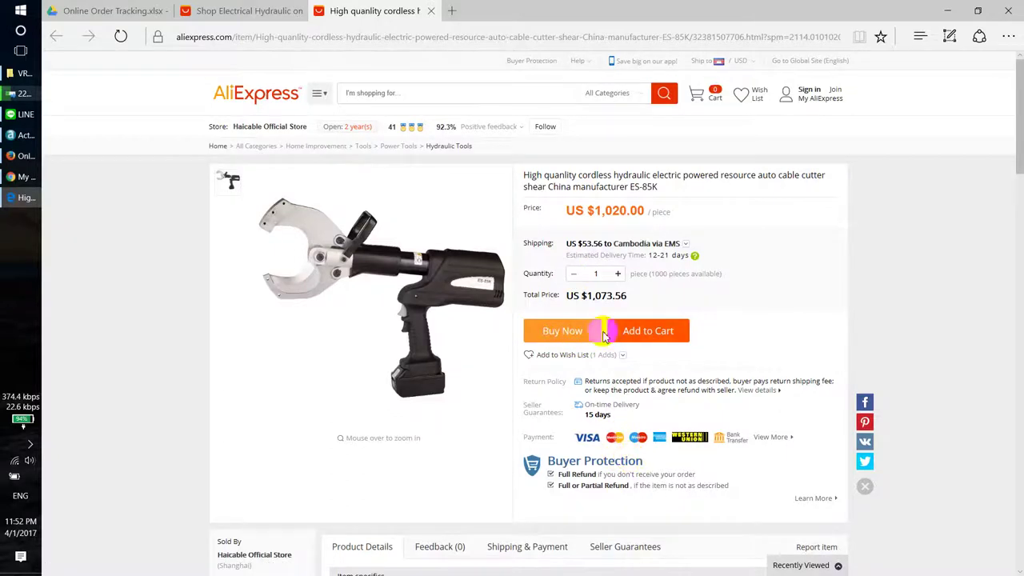
Step: Copy the ES-85K product page's web address from the address bar
left_click(514, 37)
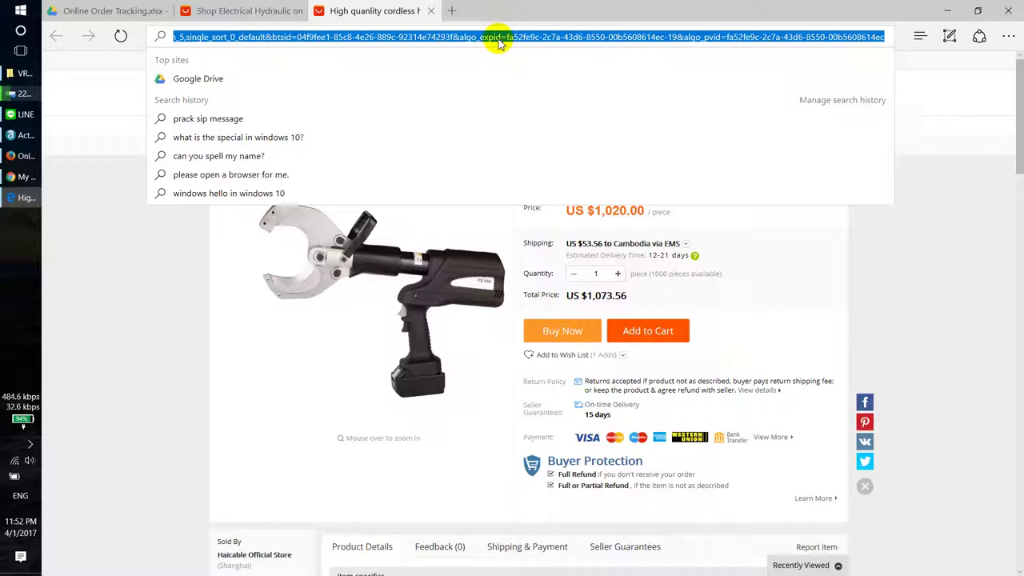
right_click(499, 38)
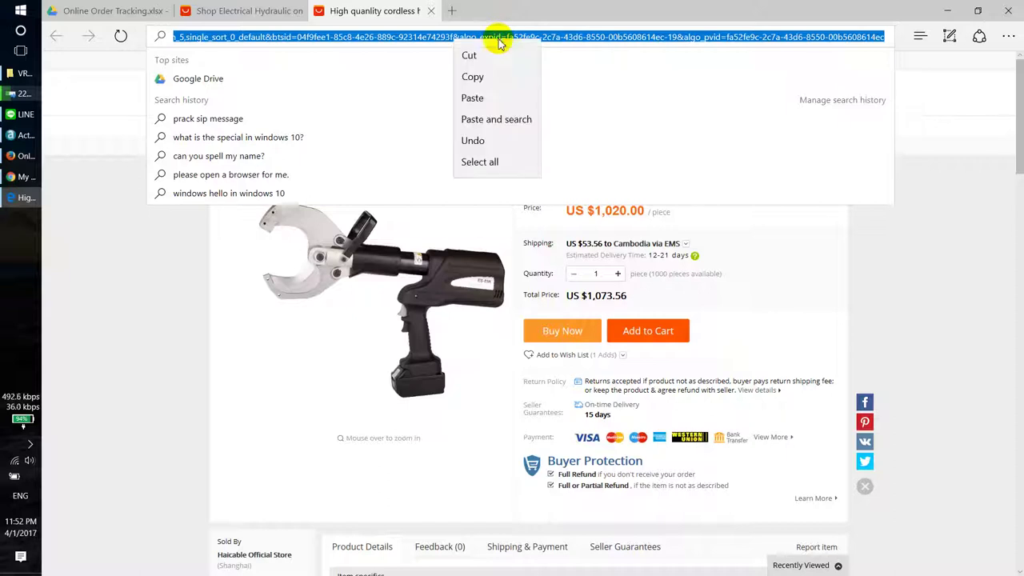
left_click(495, 76)
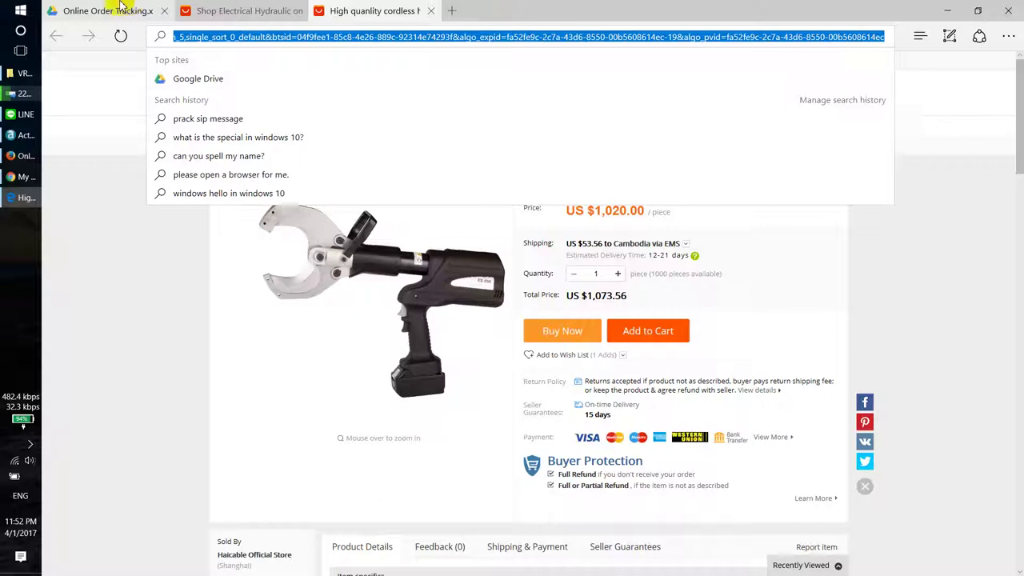
left_click(18, 160)
Step: Paste the copied ES-85K AliExpress address into Link Web cell Q8
left_click(260, 10)
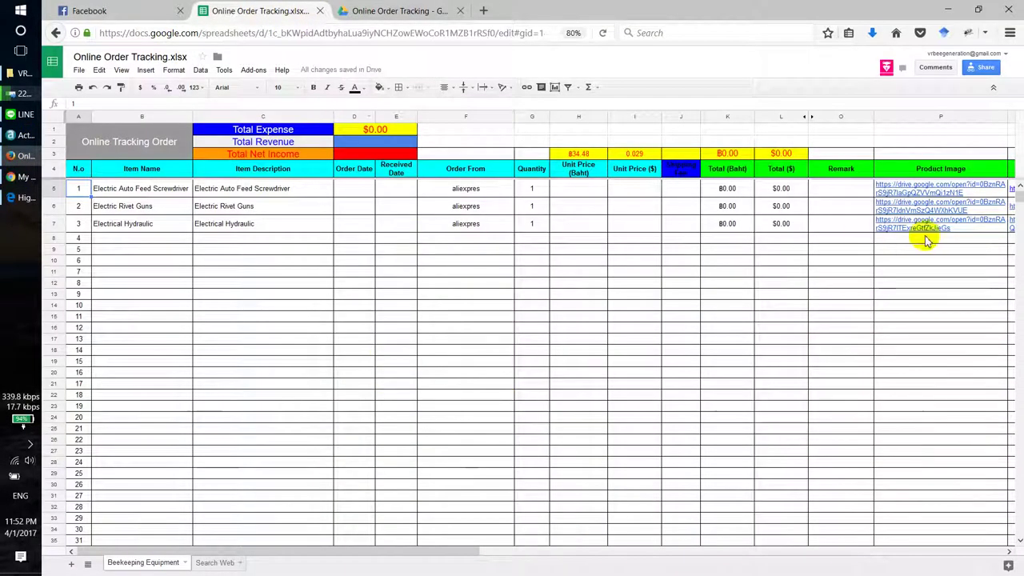
left_click_drag(456, 551, 716, 546)
left_click(587, 244)
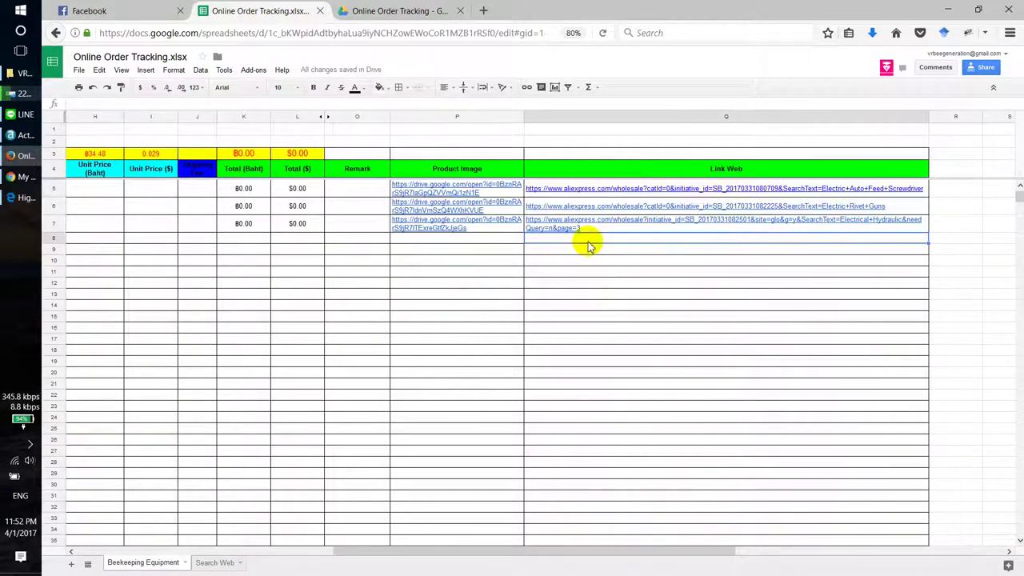
left_click(726, 170)
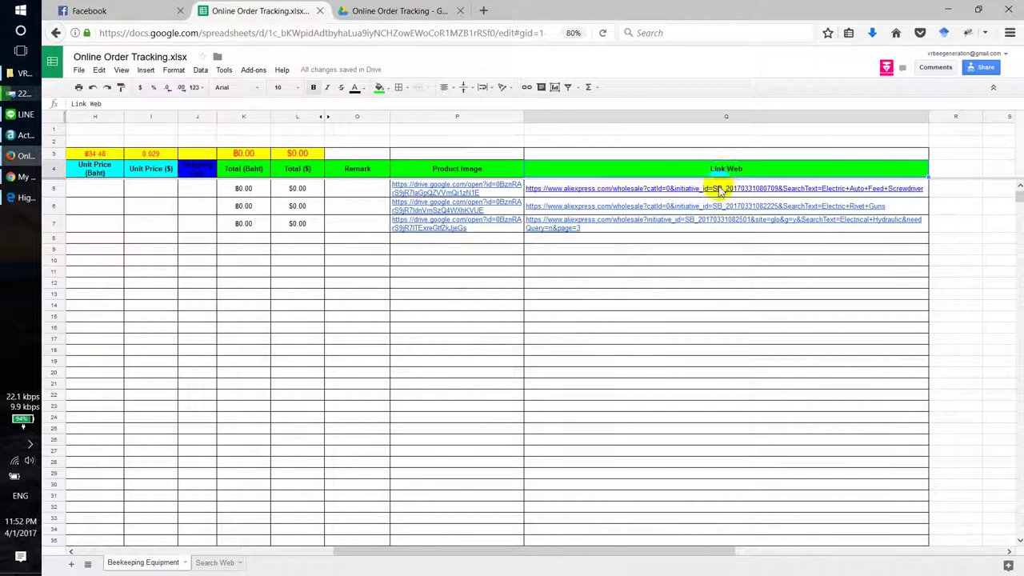
left_click(603, 244)
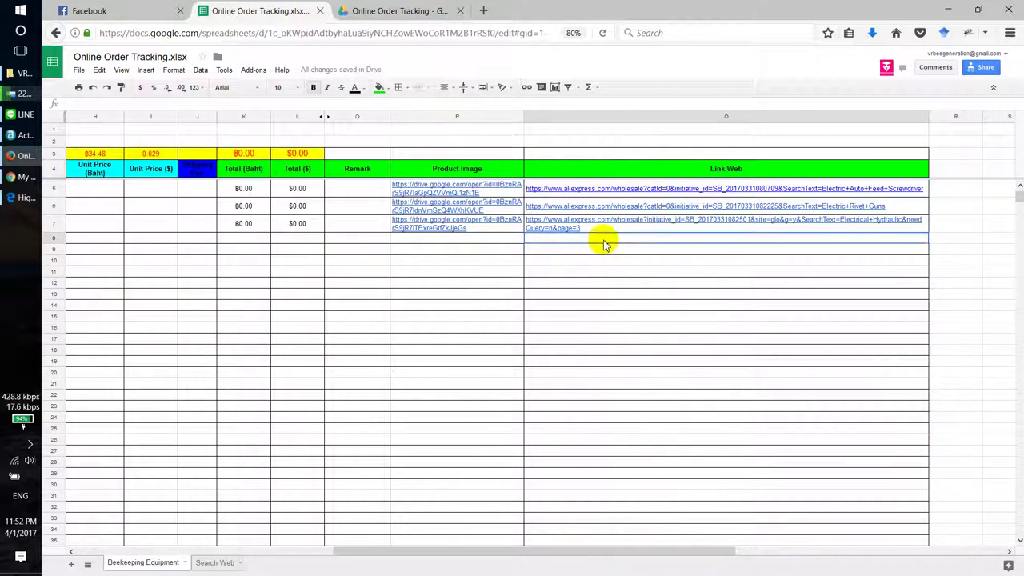
right_click(261, 104)
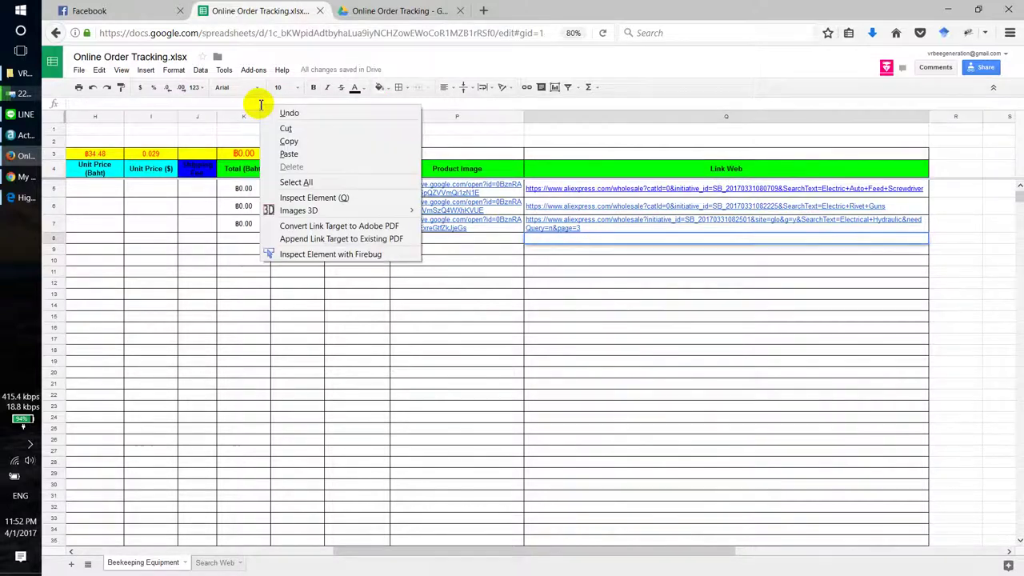
left_click(291, 154)
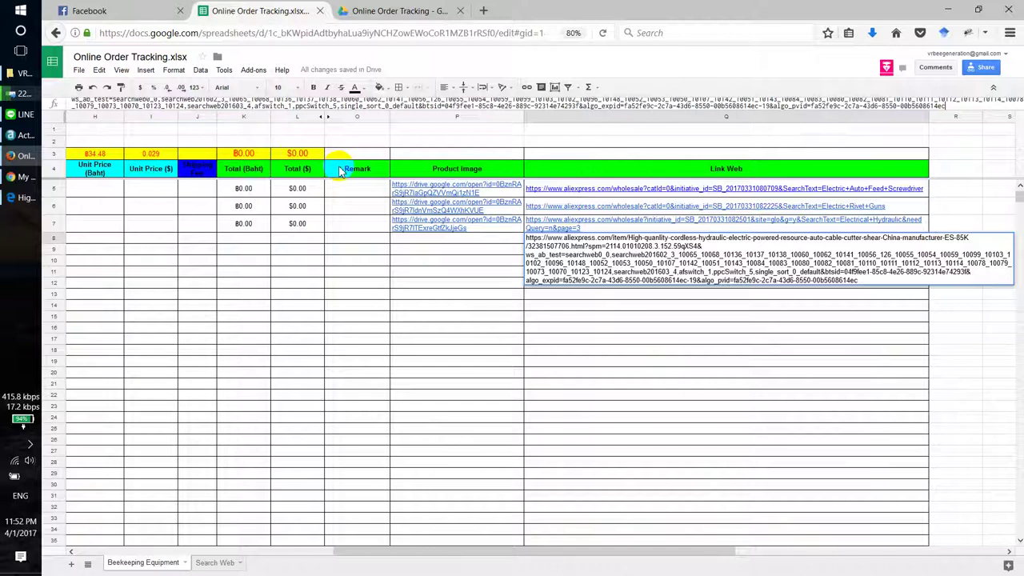
key("Return")
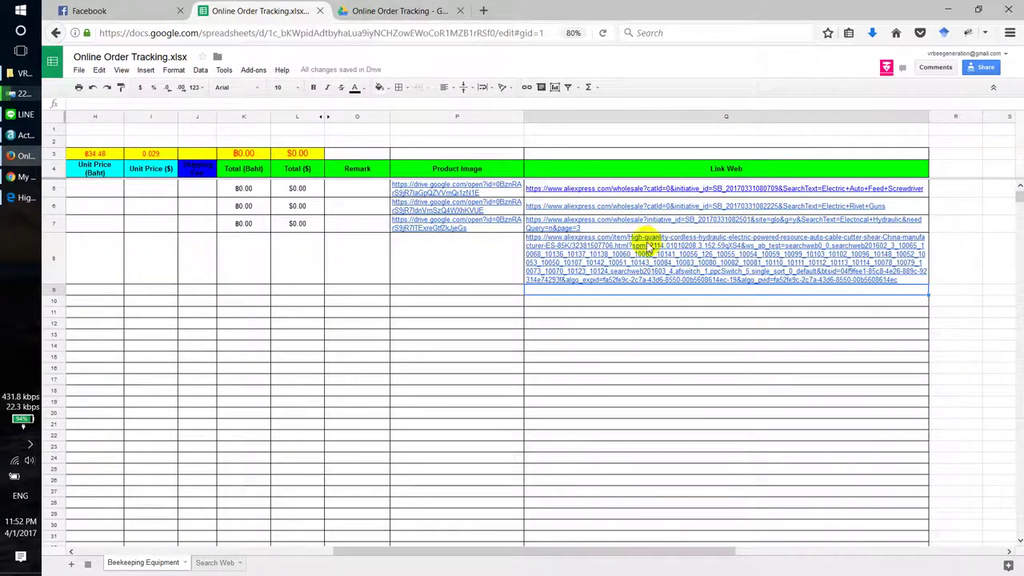
Step: Scroll the sheet back to the item columns and select row 8's quantity cell G8
mouse_move(639, 251)
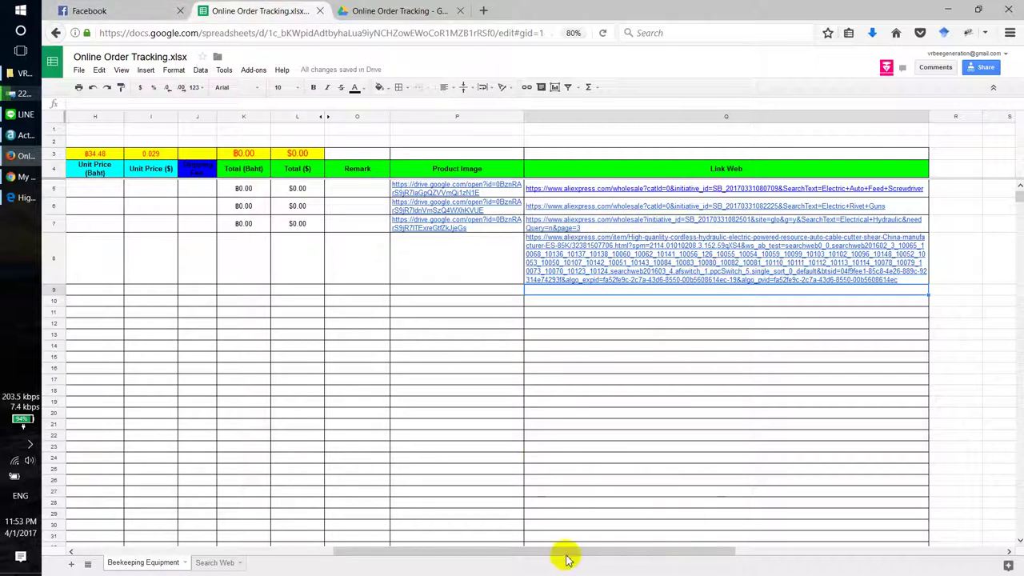
left_click_drag(565, 558, 496, 562)
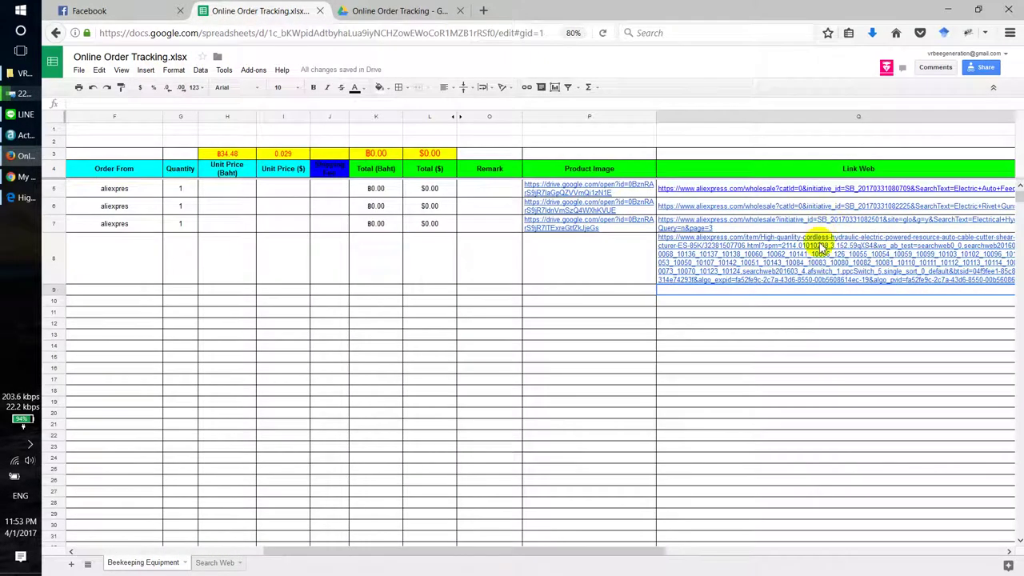
mouse_move(820, 248)
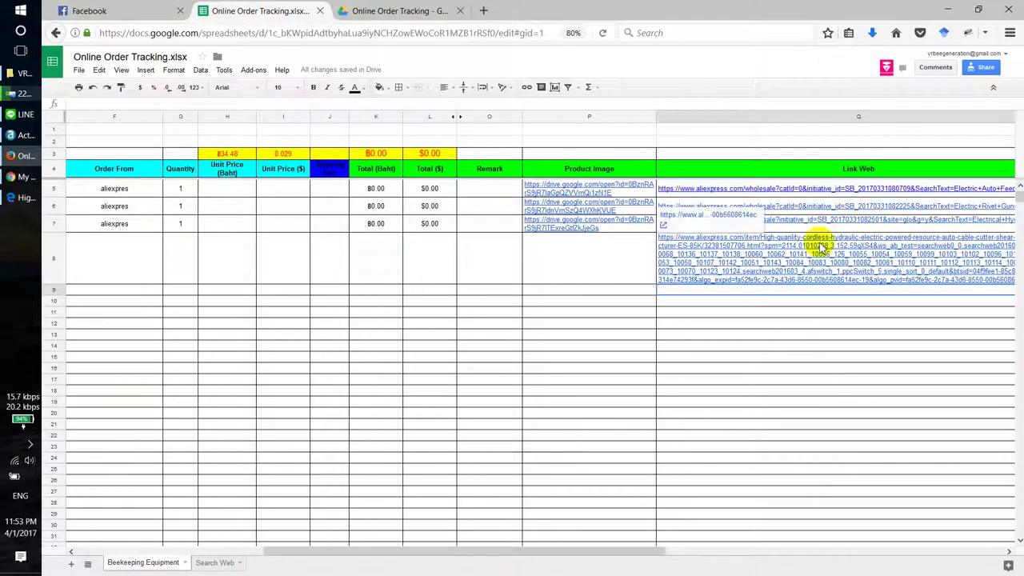
left_click(137, 12)
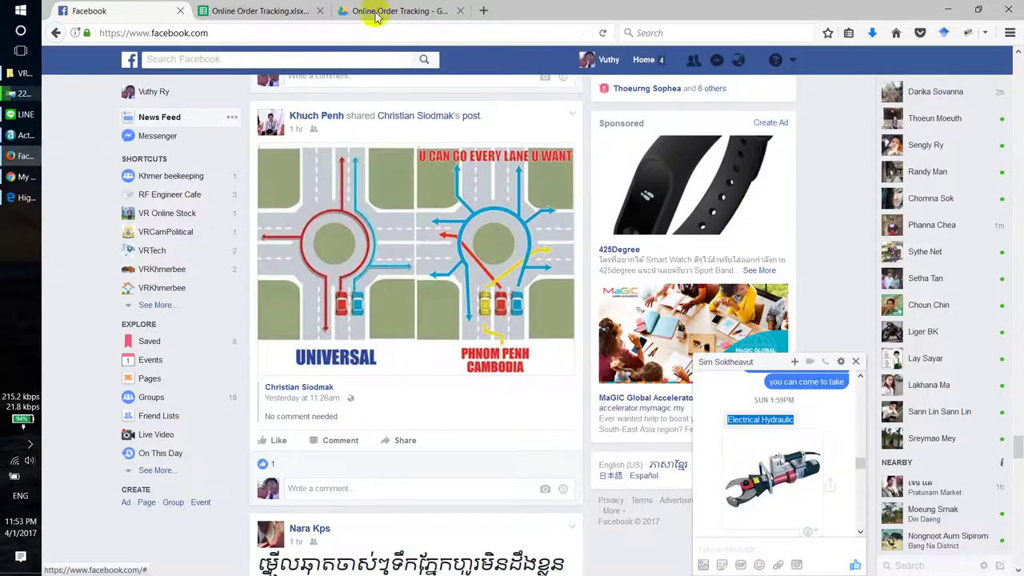
left_click(285, 13)
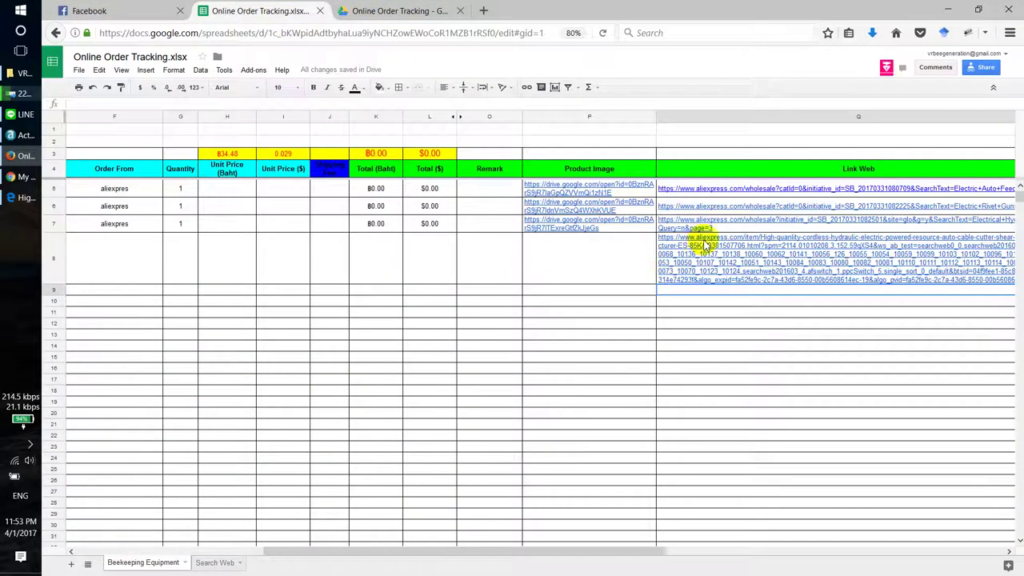
mouse_move(699, 237)
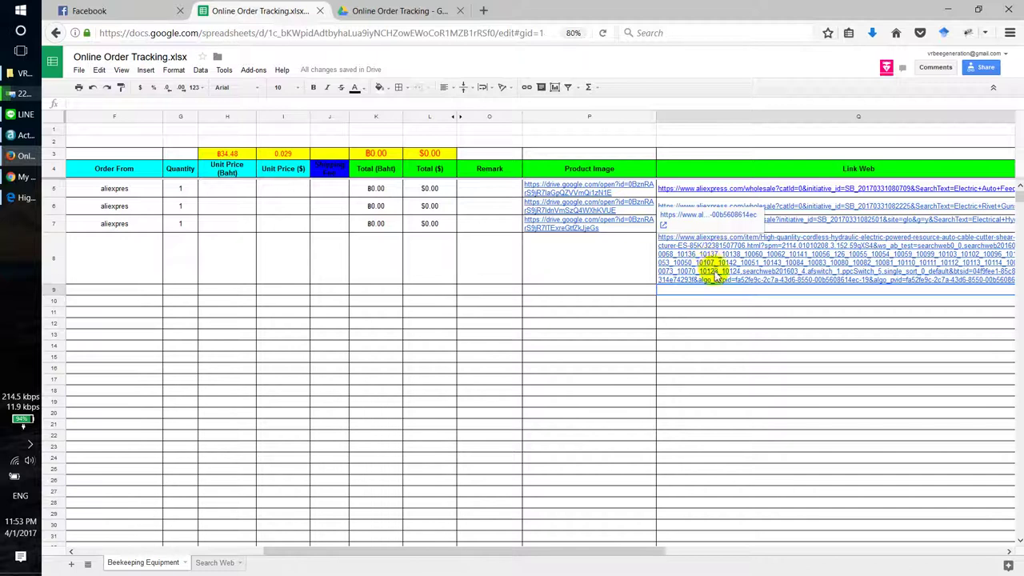
left_click_drag(624, 550, 496, 512)
left_click(408, 274)
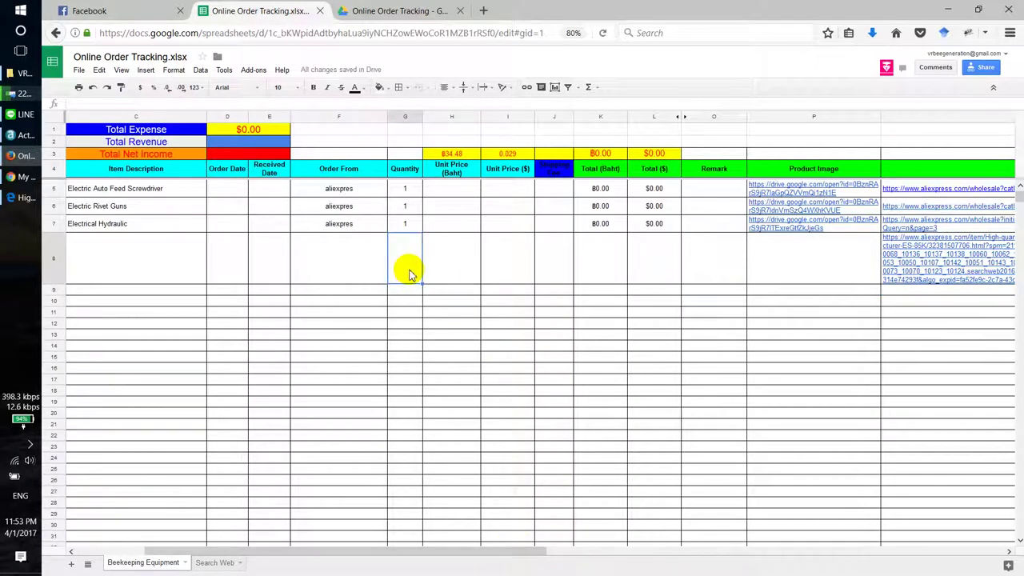
Step: Enter quantity 10 in G8 and move along row 8 to cost cell J8
type("1")
key("Return")
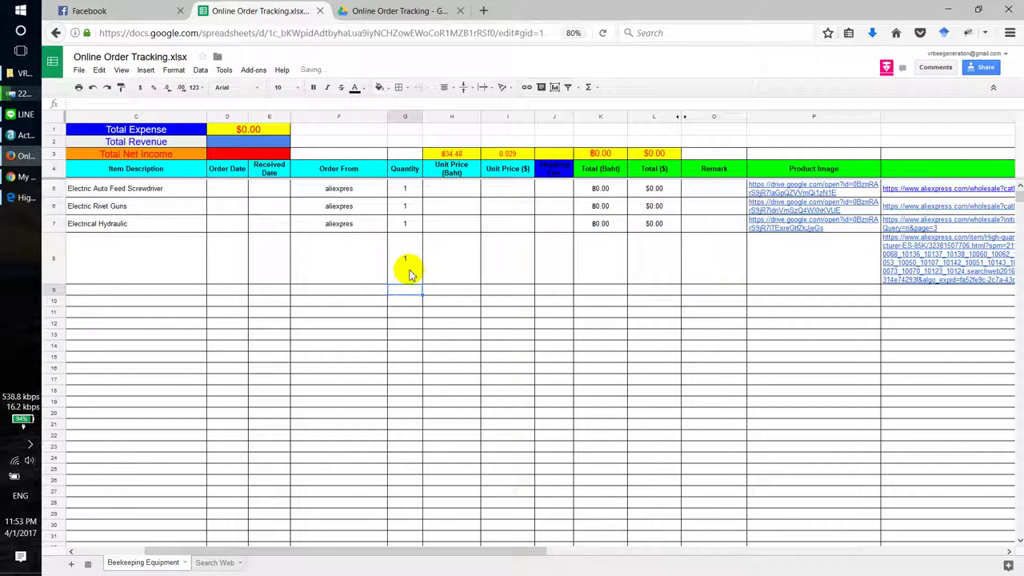
double_click(409, 276)
type("0")
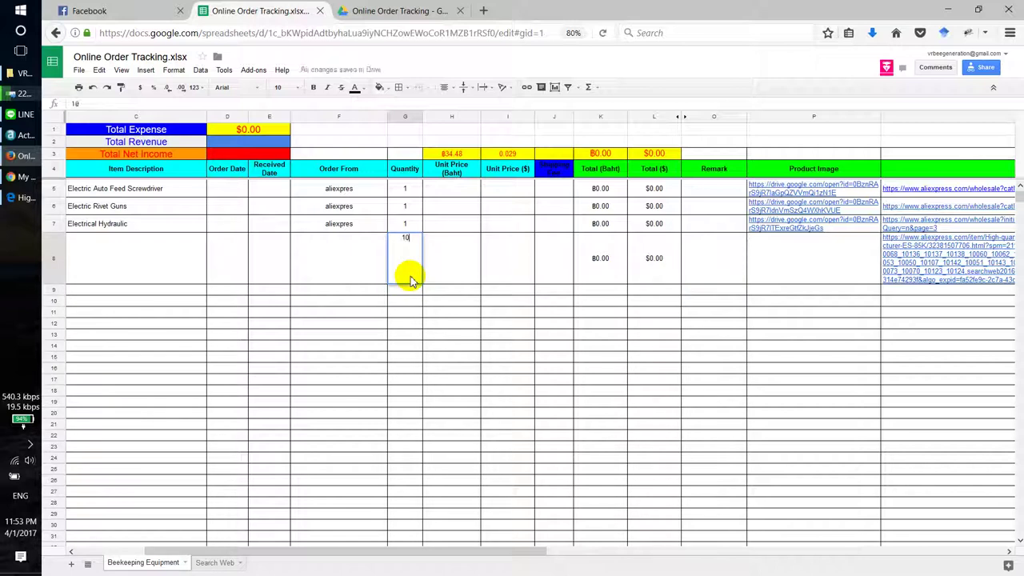
key("Return")
key("Up")
key("Right")
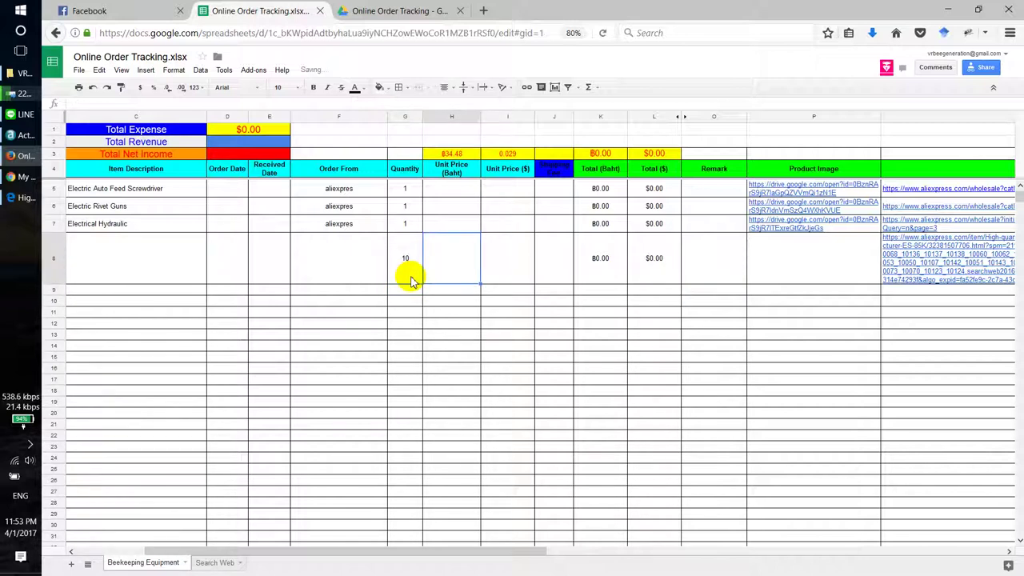
key("Right")
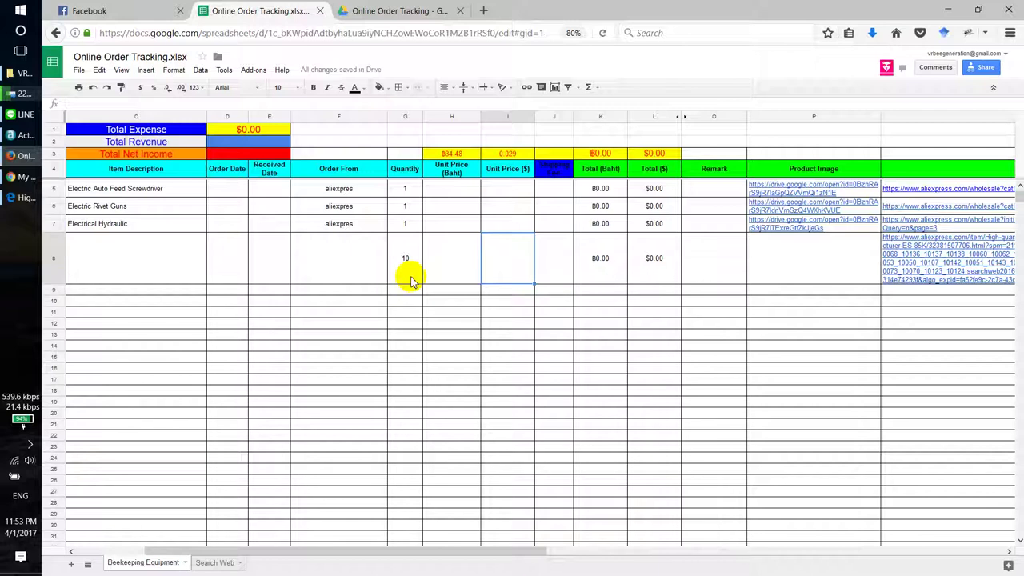
key("Right")
key("Left")
key("Left")
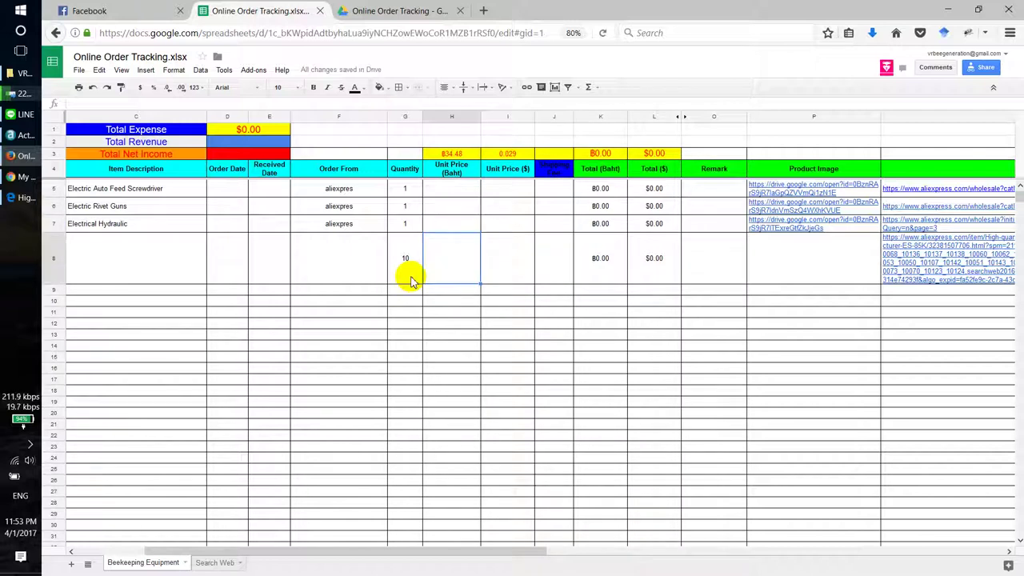
key("Right")
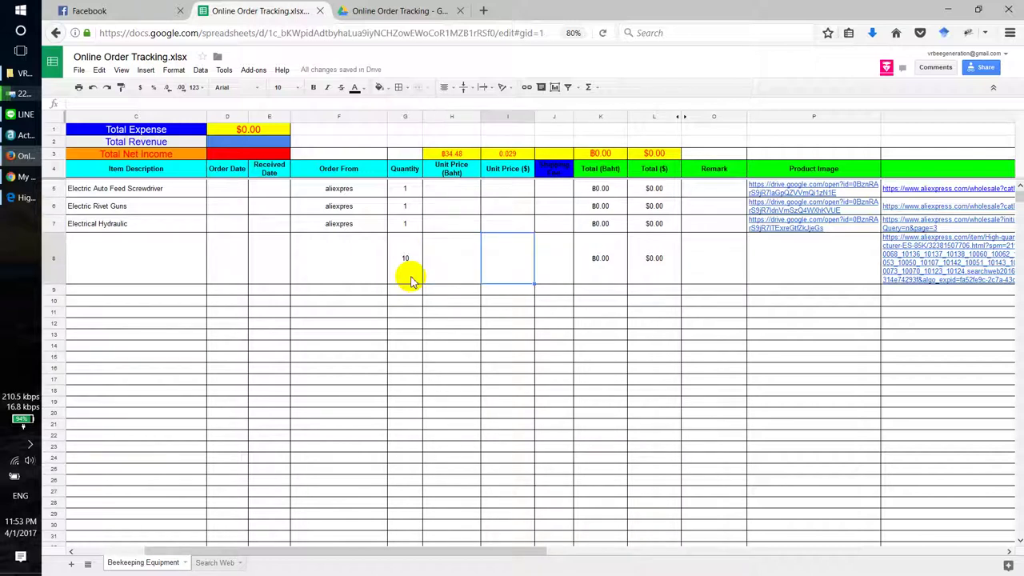
key("Right")
key("Right")
key("Right")
key("Left")
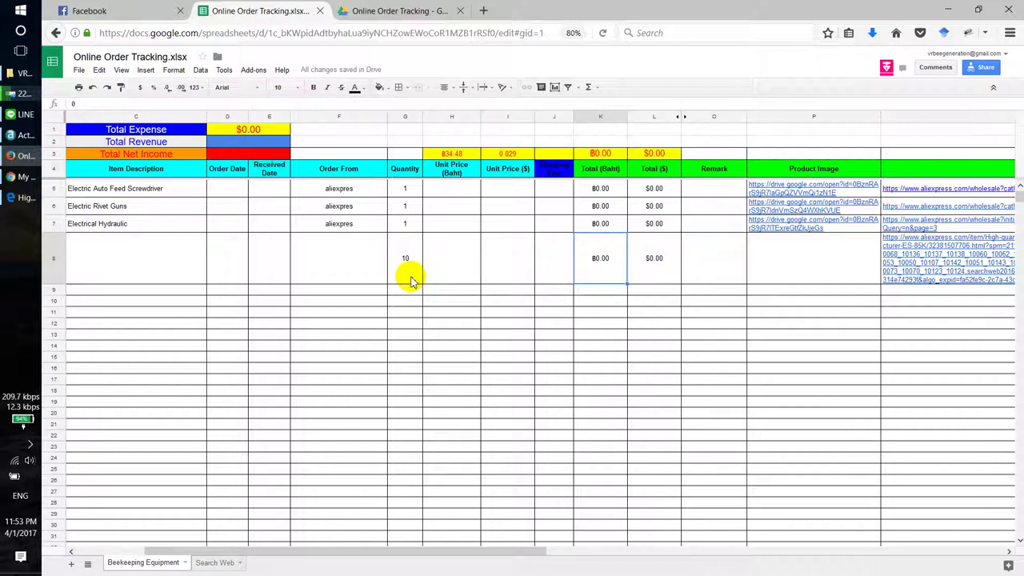
key("Left")
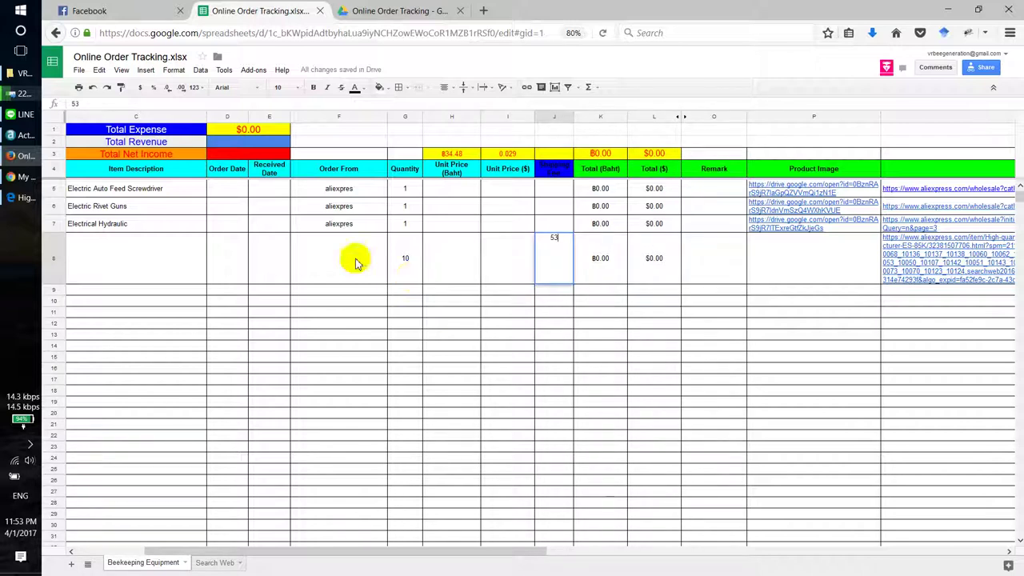
Step: Enter the 53.36 cost in J8 from the AliExpress page and correct G8 to quantity 1
left_click(18, 201)
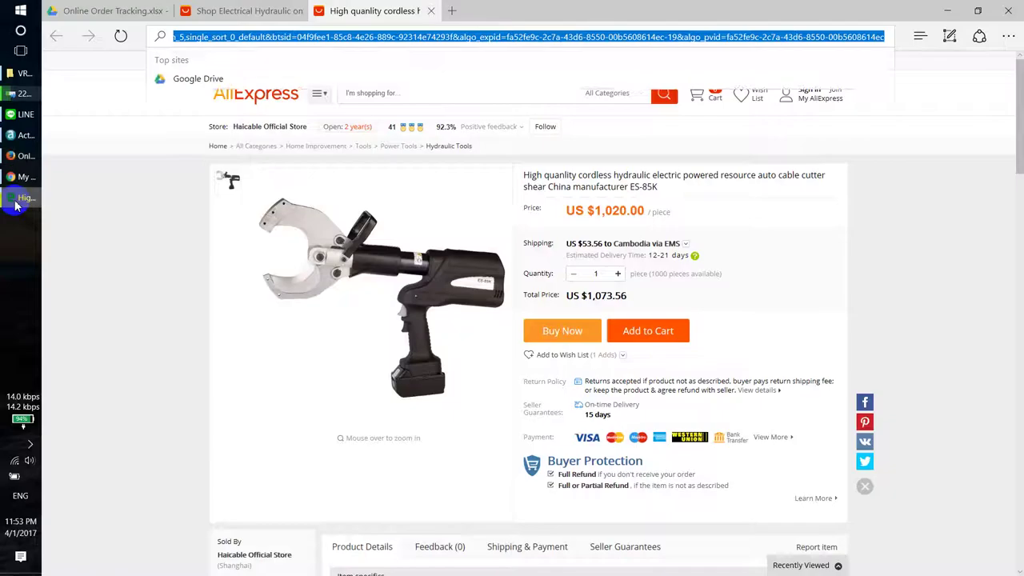
key("Escape")
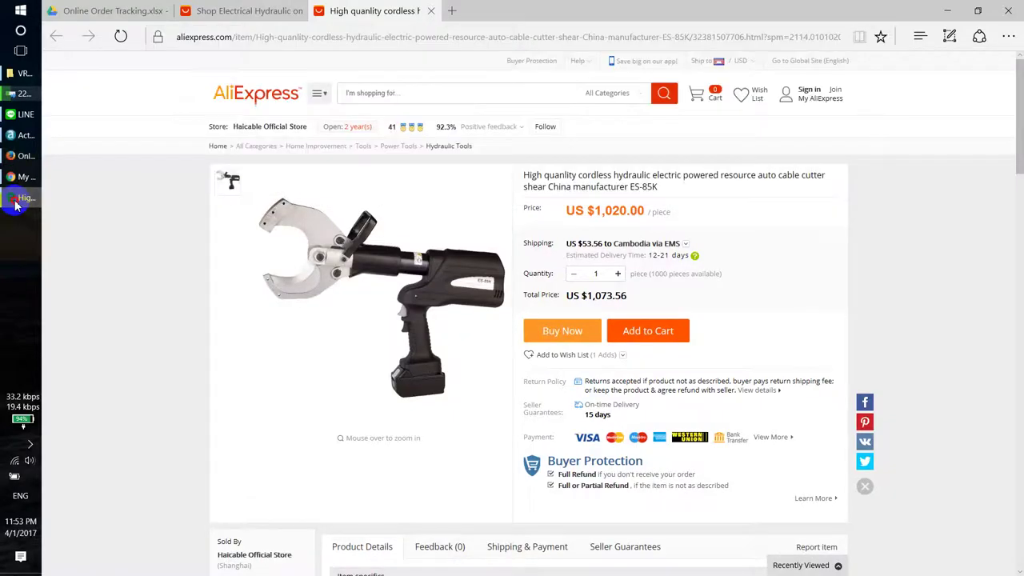
key("alt+Tab")
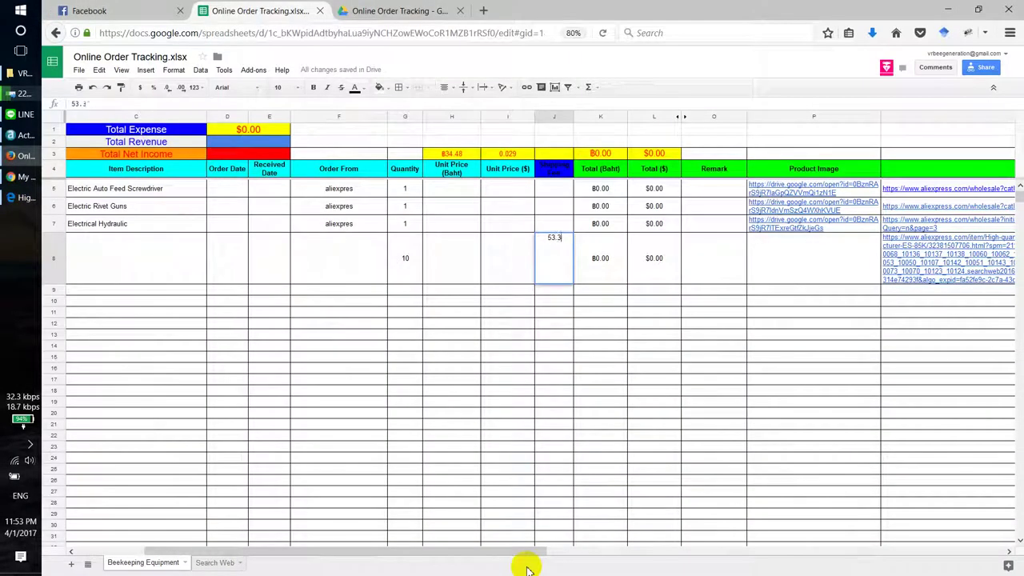
key("Tab")
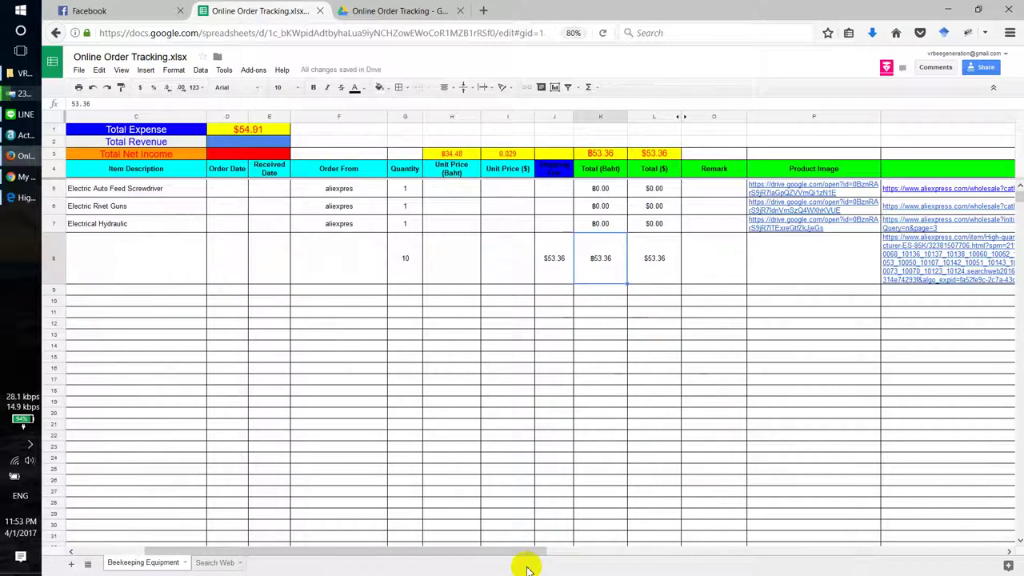
key("Right")
key("Left")
key("Left")
key("Left")
key("Left")
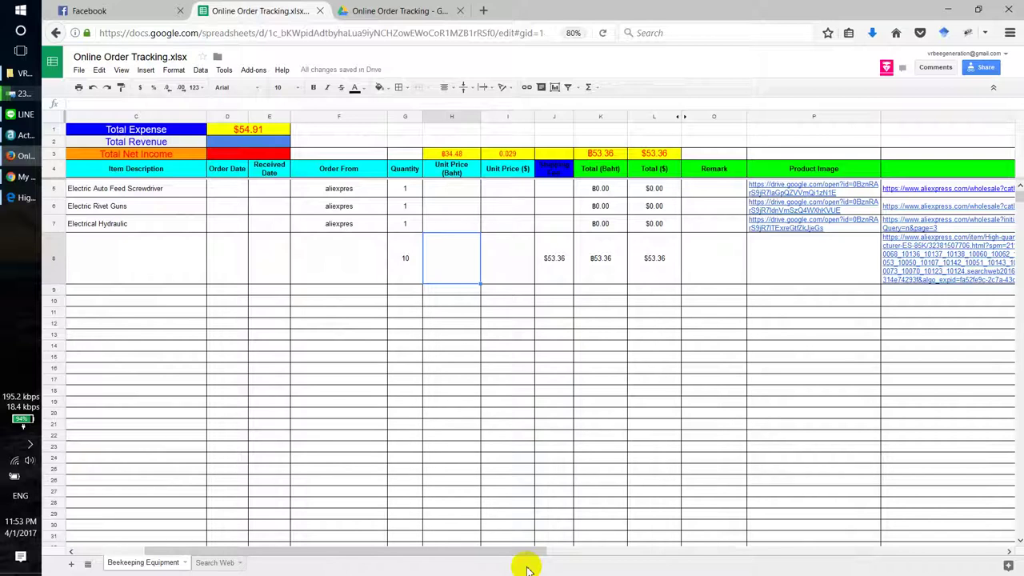
key("Left")
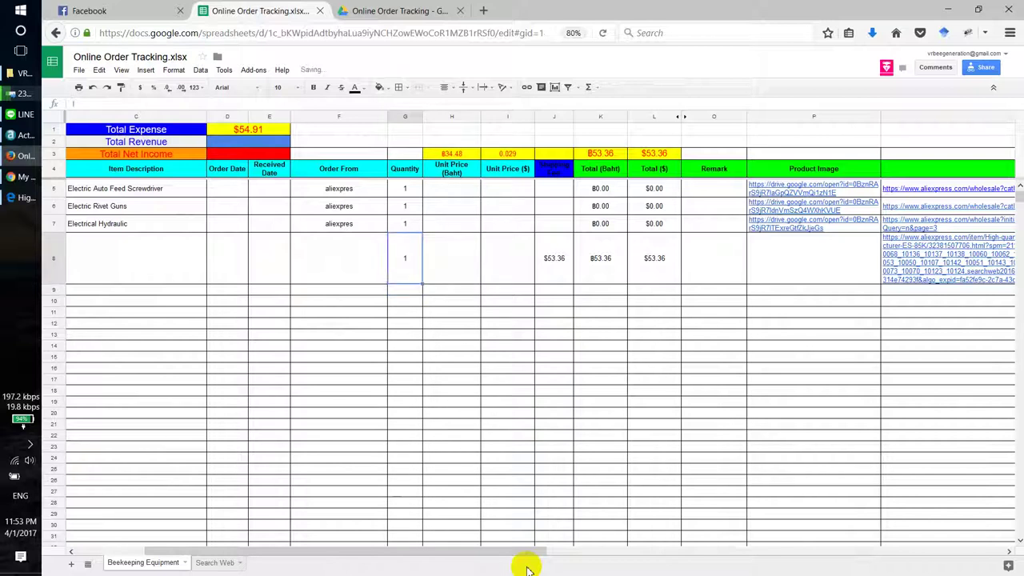
key("Right")
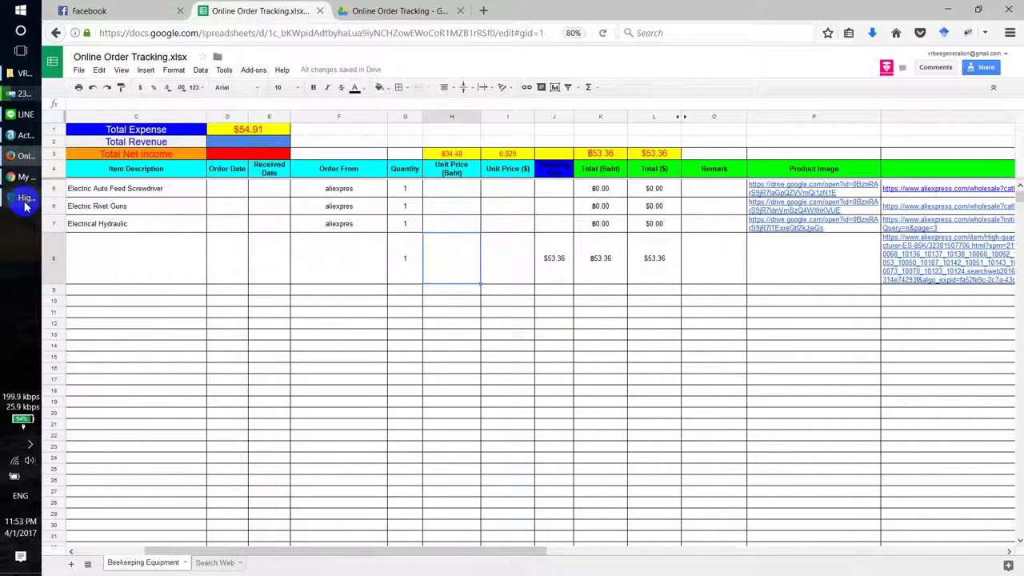
left_click(24, 200)
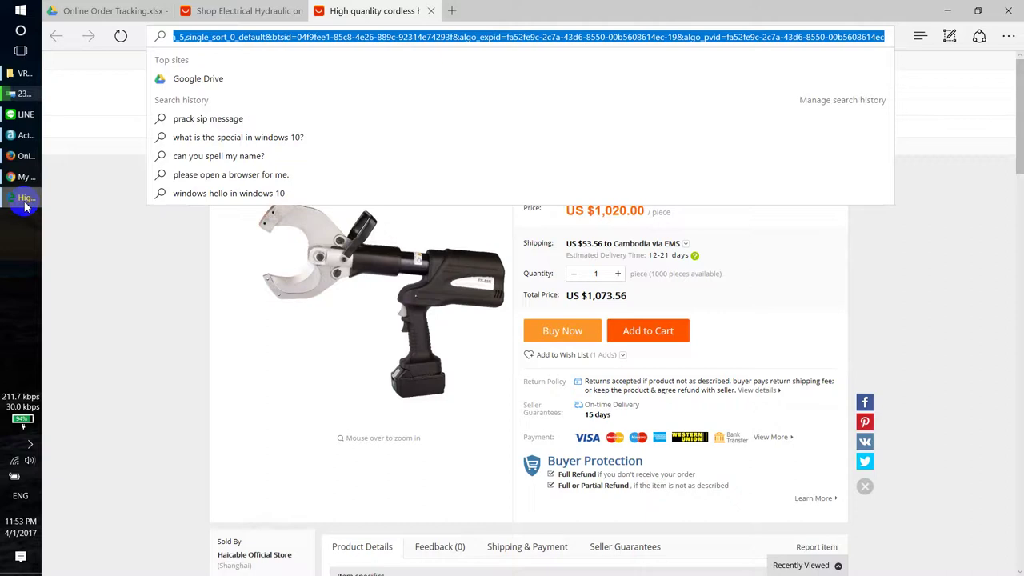
left_click(24, 200)
Step: Enter $1,020.00 as I8's unit price, then inspect the total formulas in K8 and K5
left_click(508, 276)
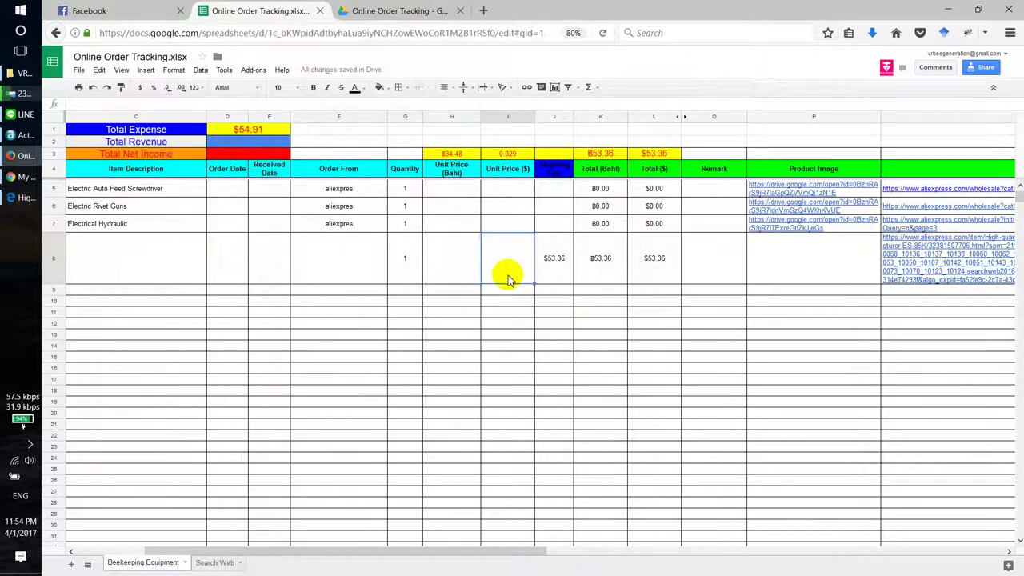
key("Return")
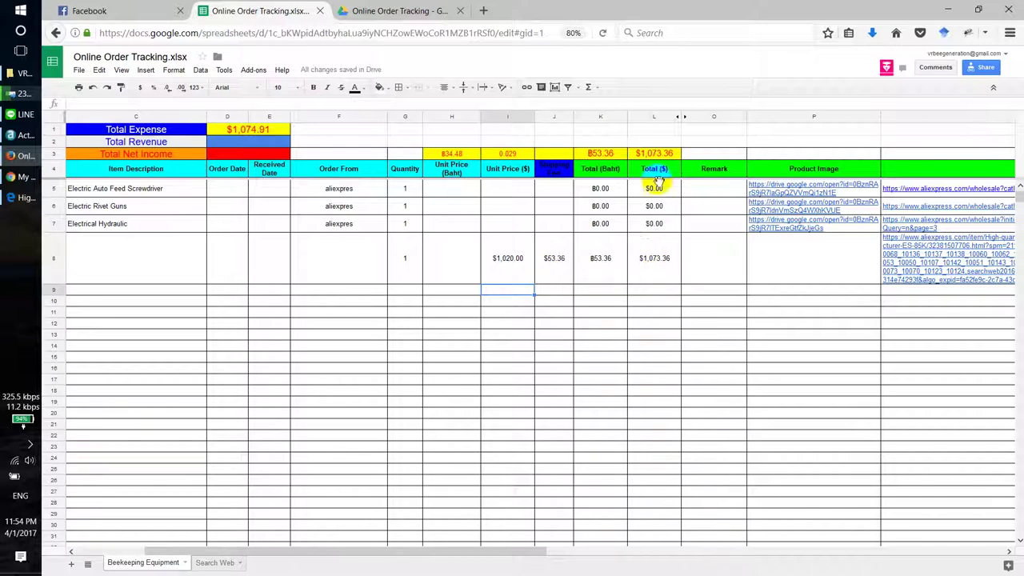
left_click(600, 272)
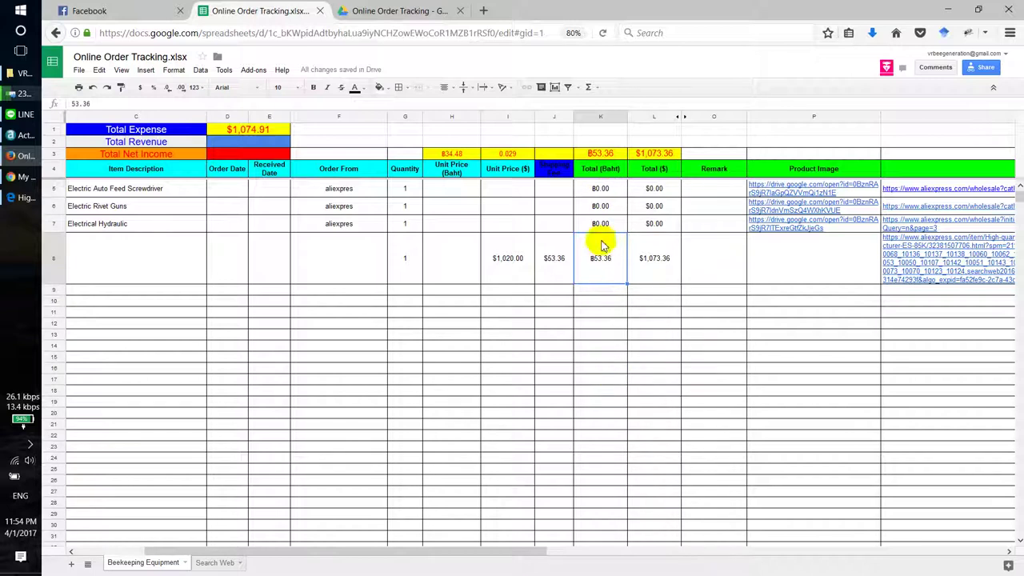
left_click(608, 190)
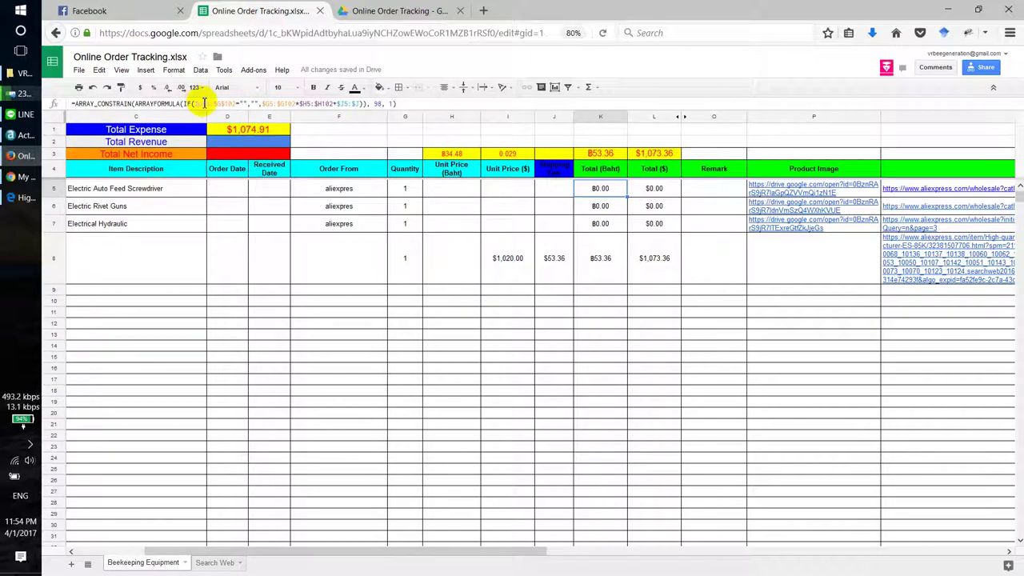
left_click(205, 103)
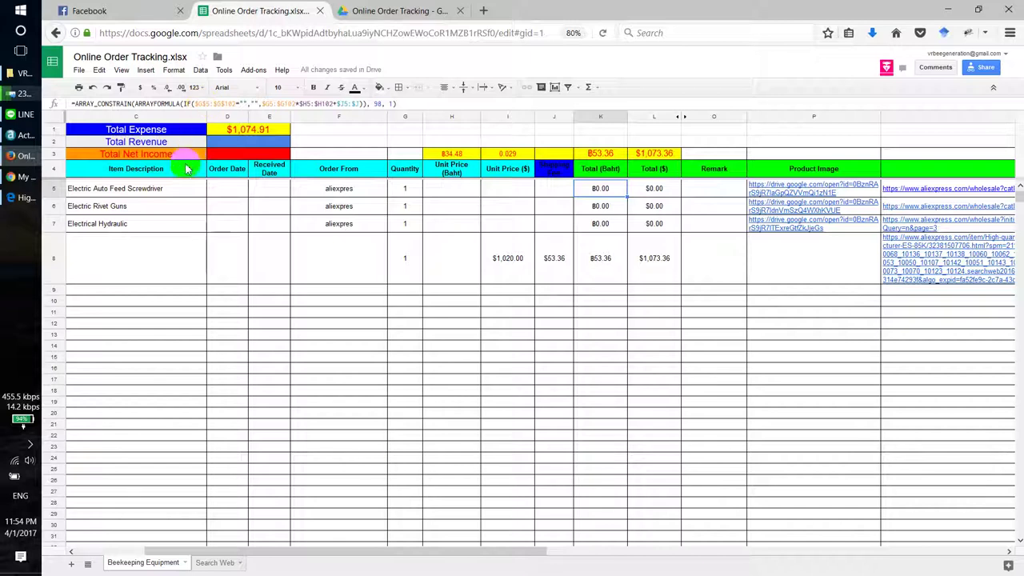
left_click(185, 156)
type("H")
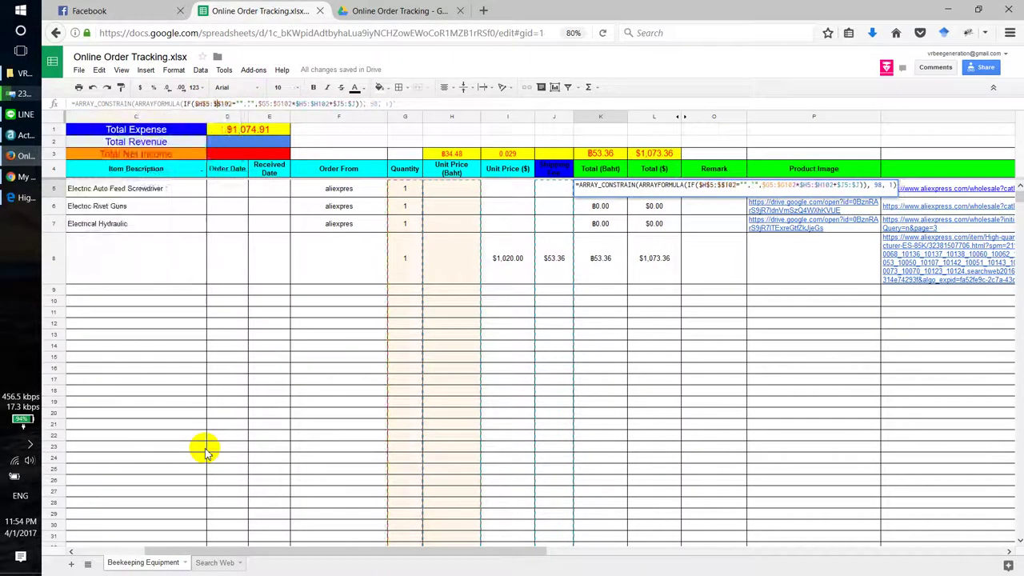
key("Return")
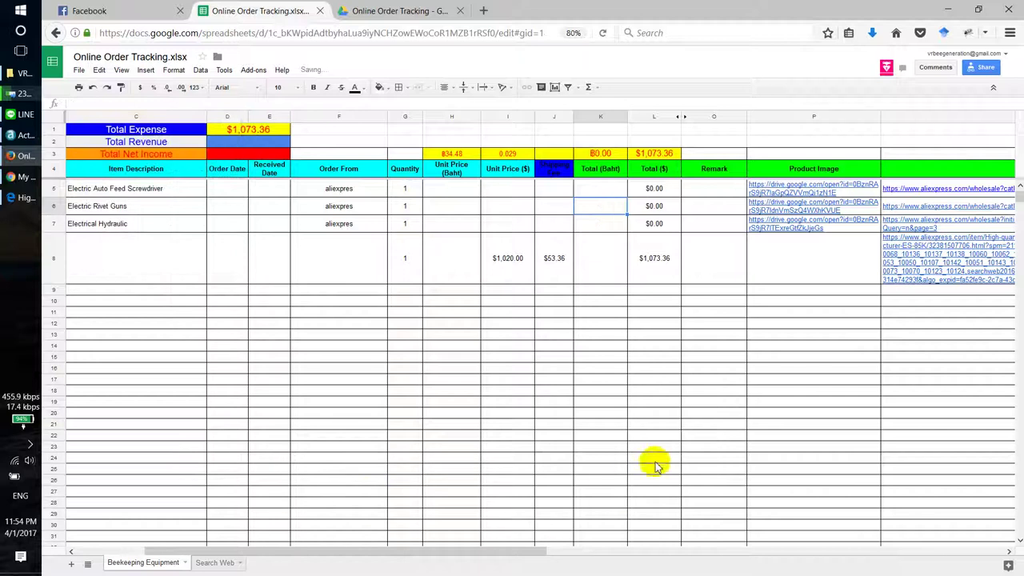
left_click(654, 189)
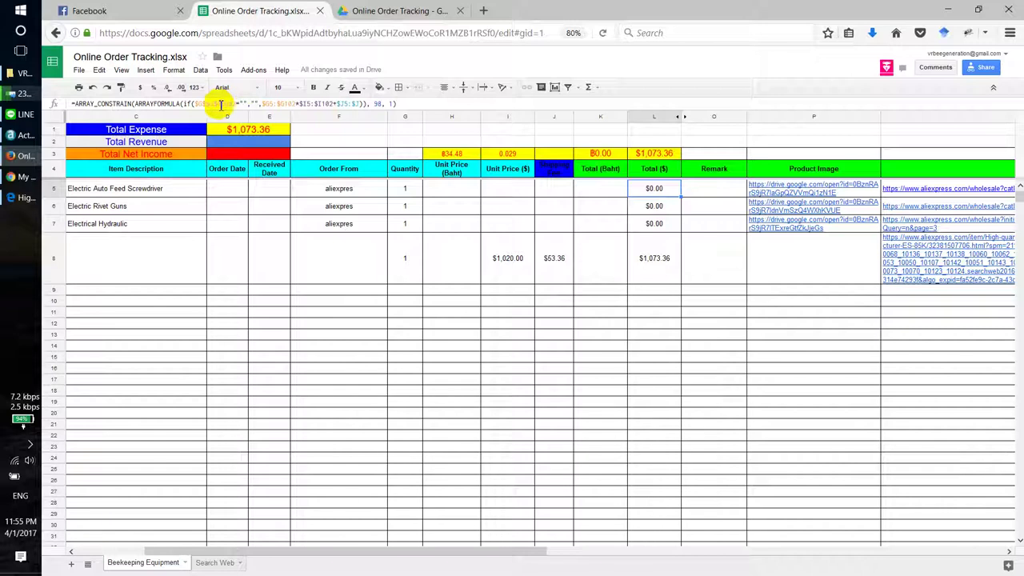
left_click(205, 104)
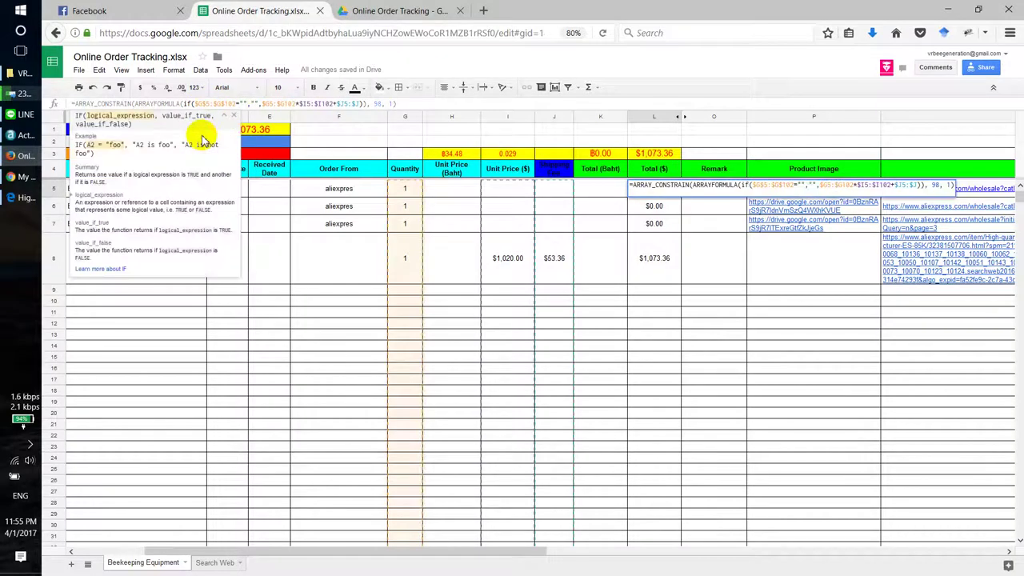
key("BackSpace")
type("H")
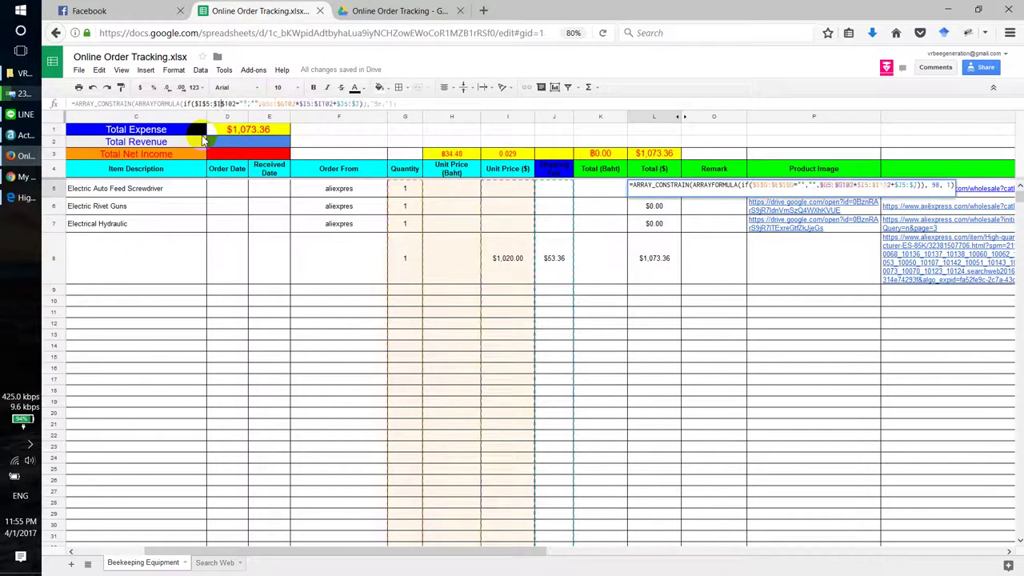
key("Return")
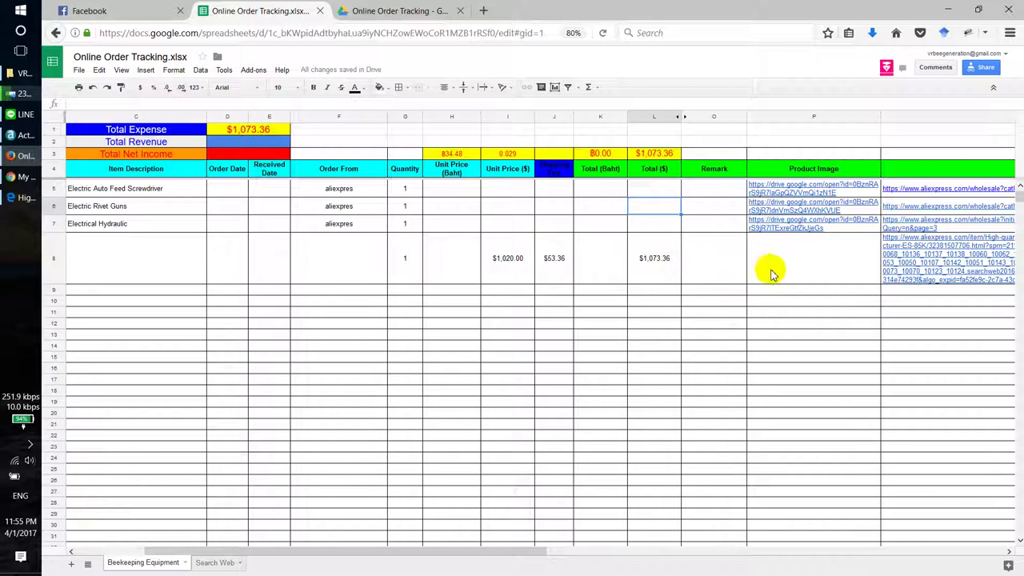
scroll(914, 285, "down", 2)
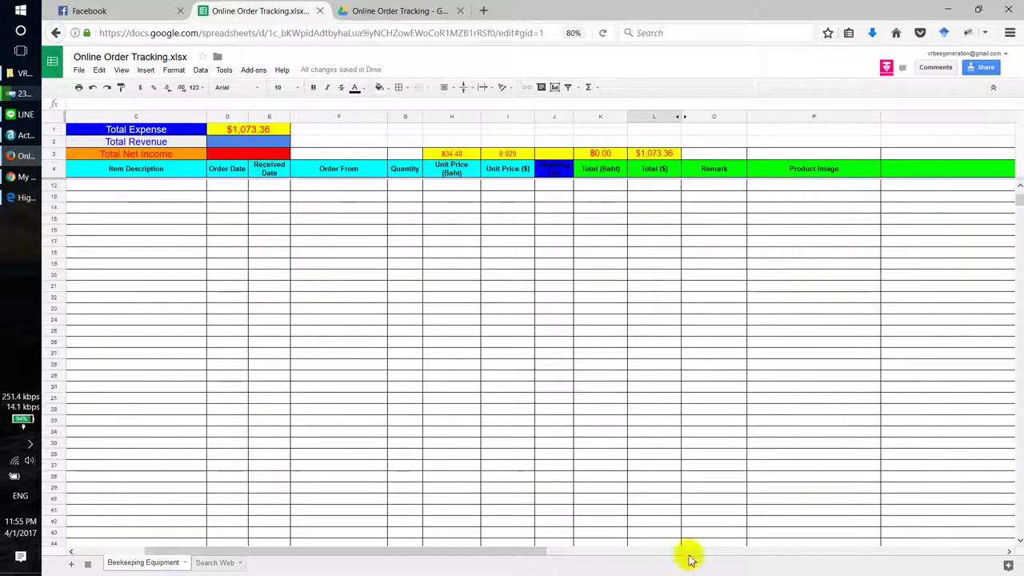
scroll(551, 555, "left", 1)
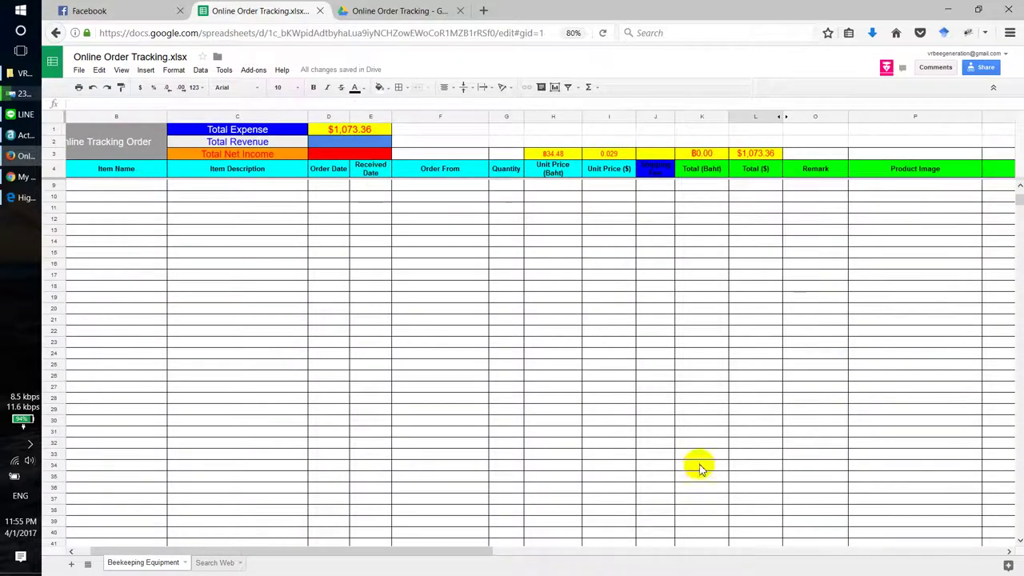
scroll(696, 466, "up", 2)
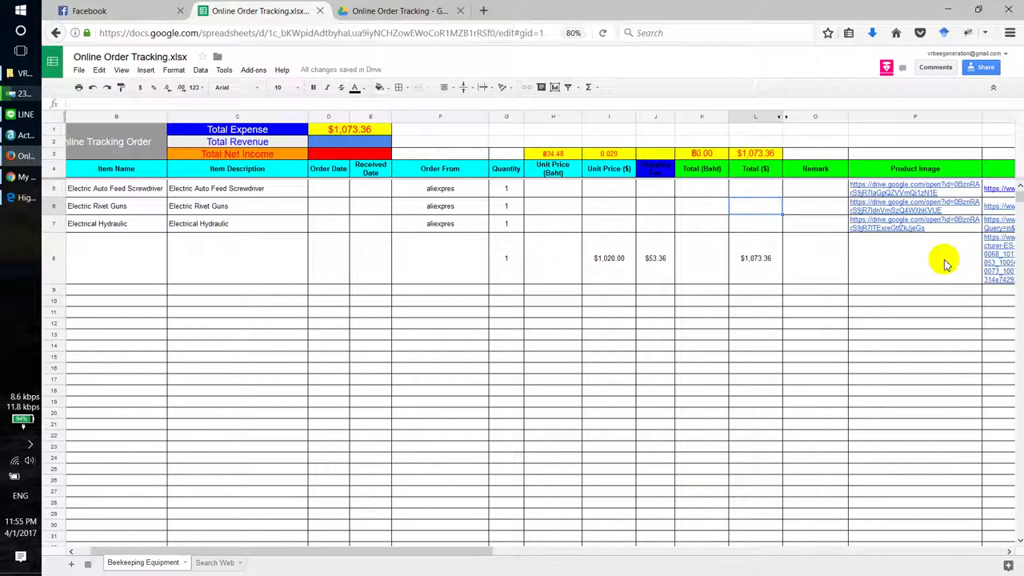
Step: Copy the image location of the hydraulic cutter photo in the Facebook chat, then return to the spreadsheet
left_click(89, 11)
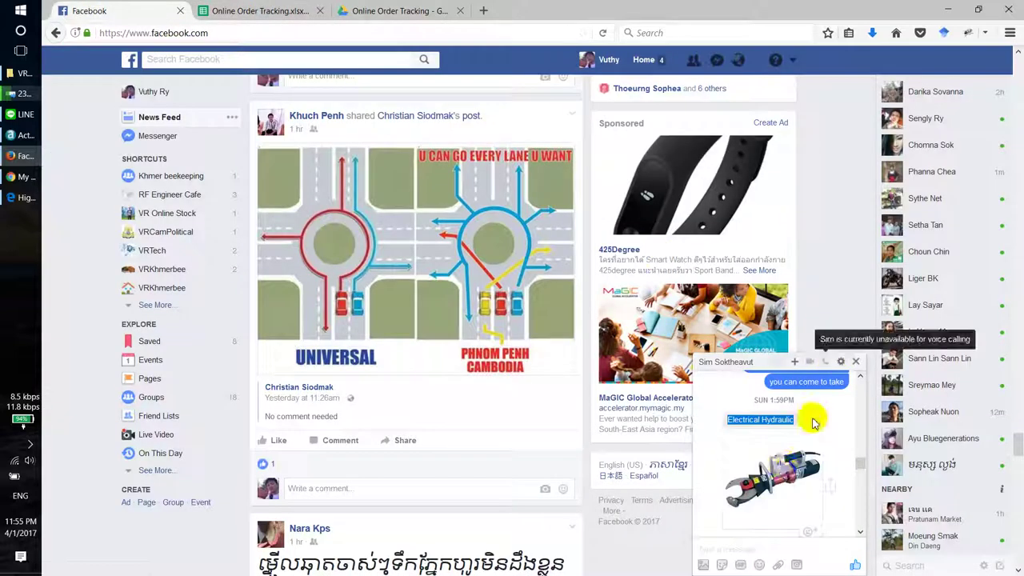
left_click(785, 472)
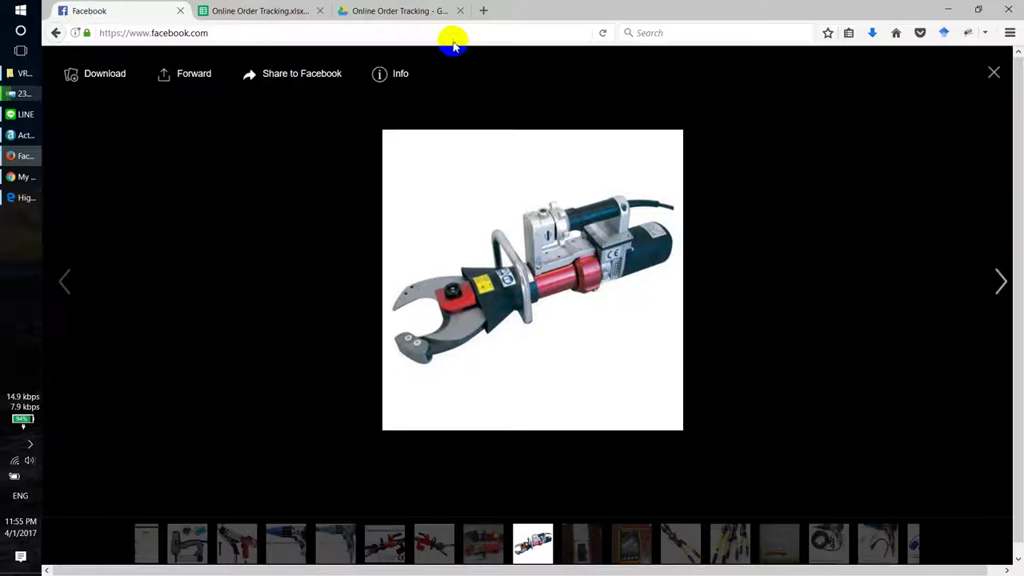
right_click(502, 206)
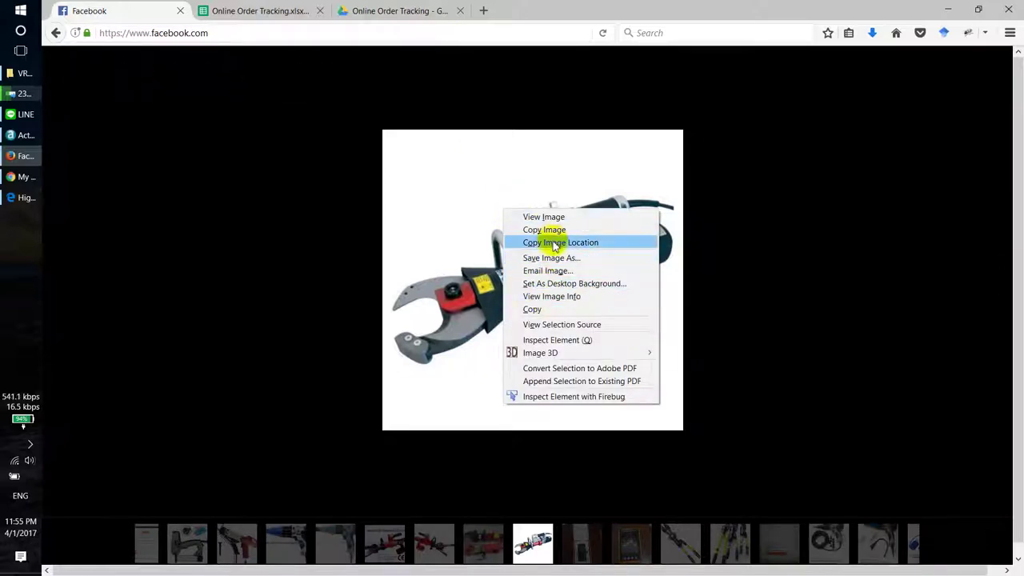
left_click(555, 249)
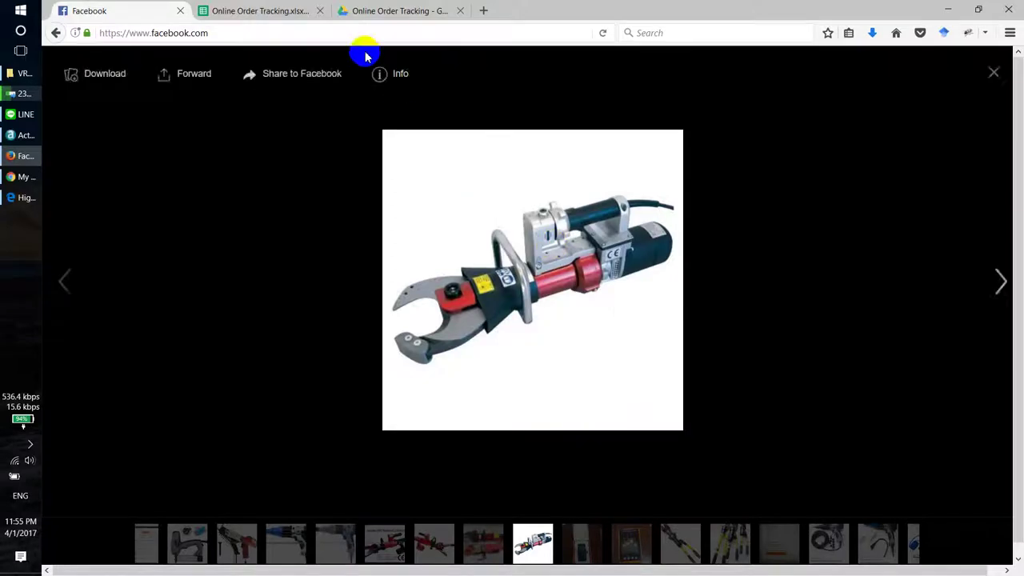
left_click(272, 10)
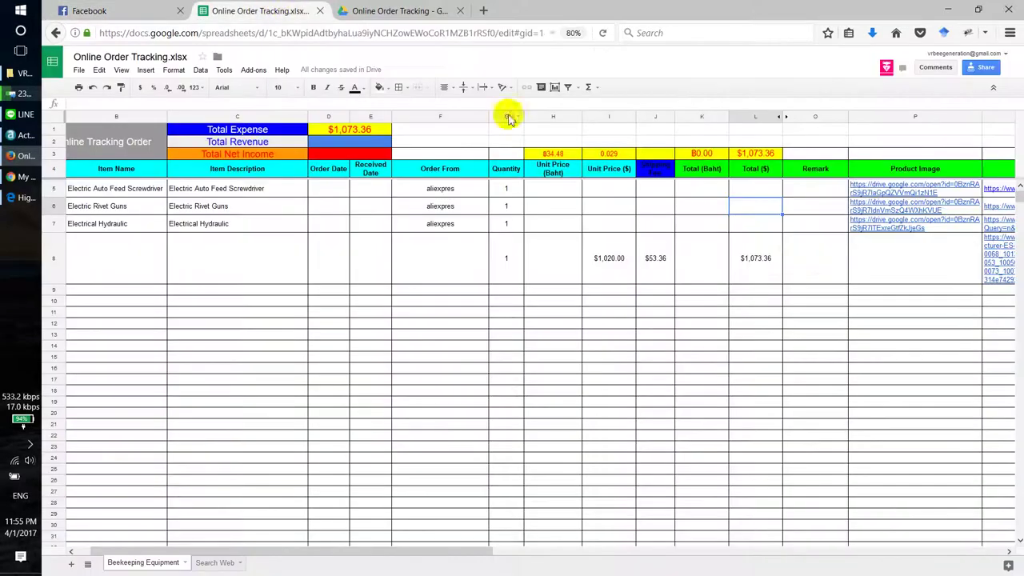
Step: Paste the copied tool photo link into Product Image cell P8
left_click(876, 262)
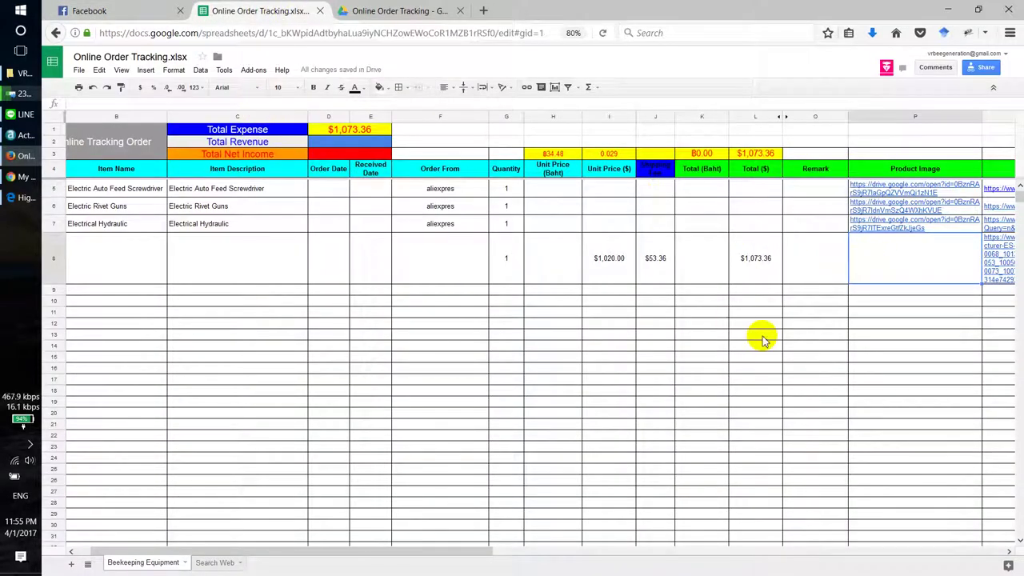
key("ctrl+v")
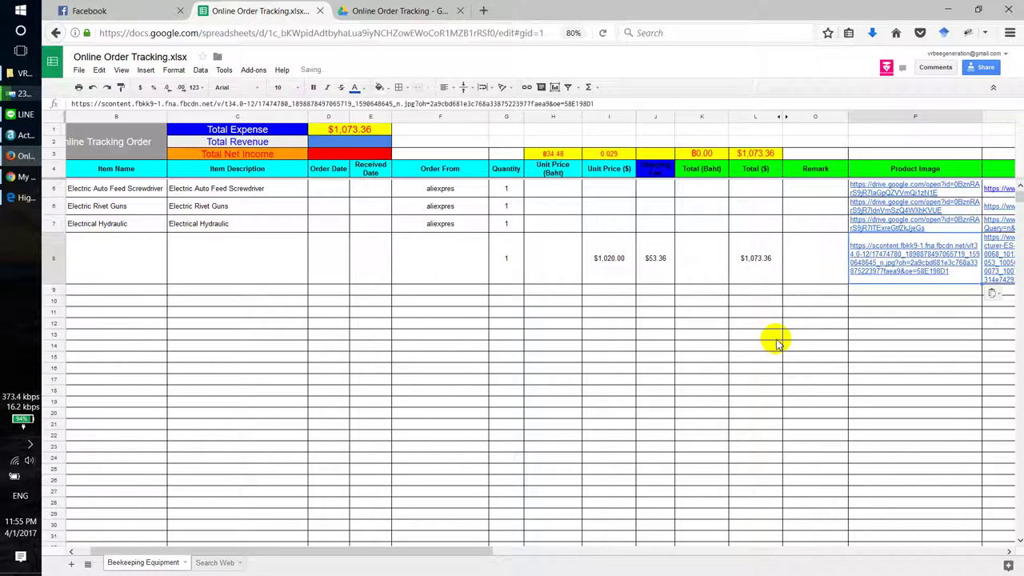
left_click(808, 436)
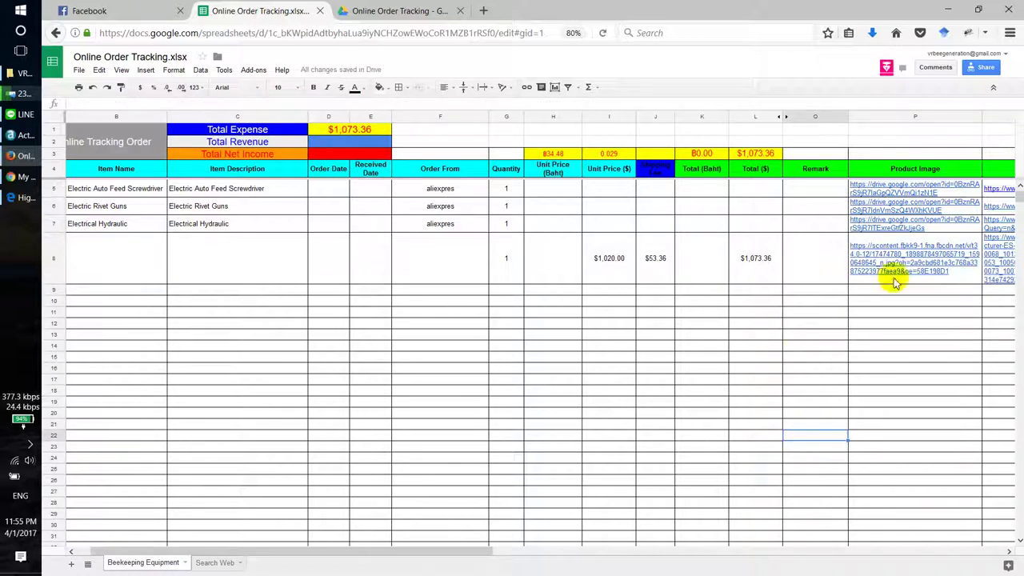
Step: Open row 8's AliExpress product link from its link preview
mouse_move(901, 257)
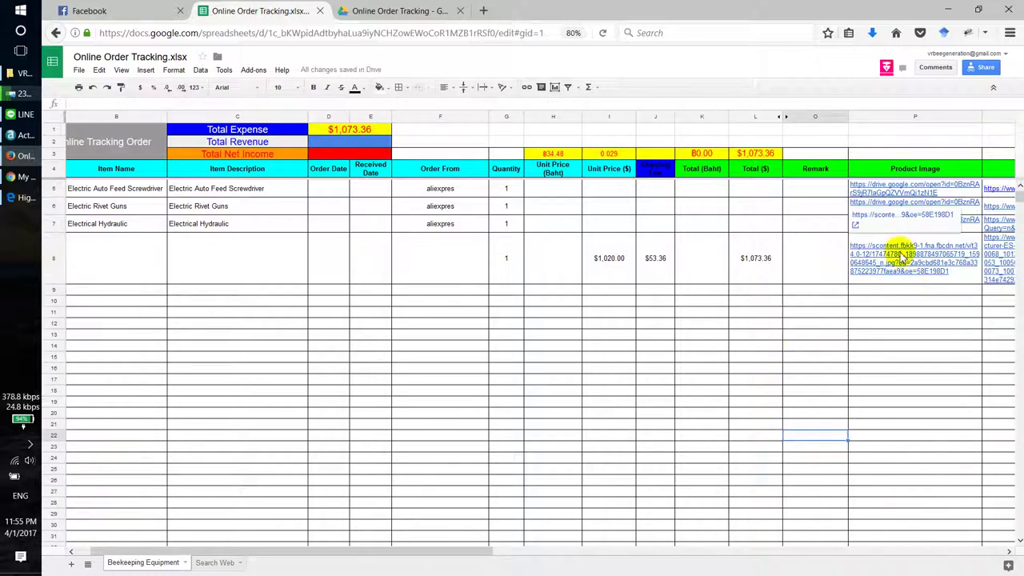
left_click_drag(414, 544, 493, 544)
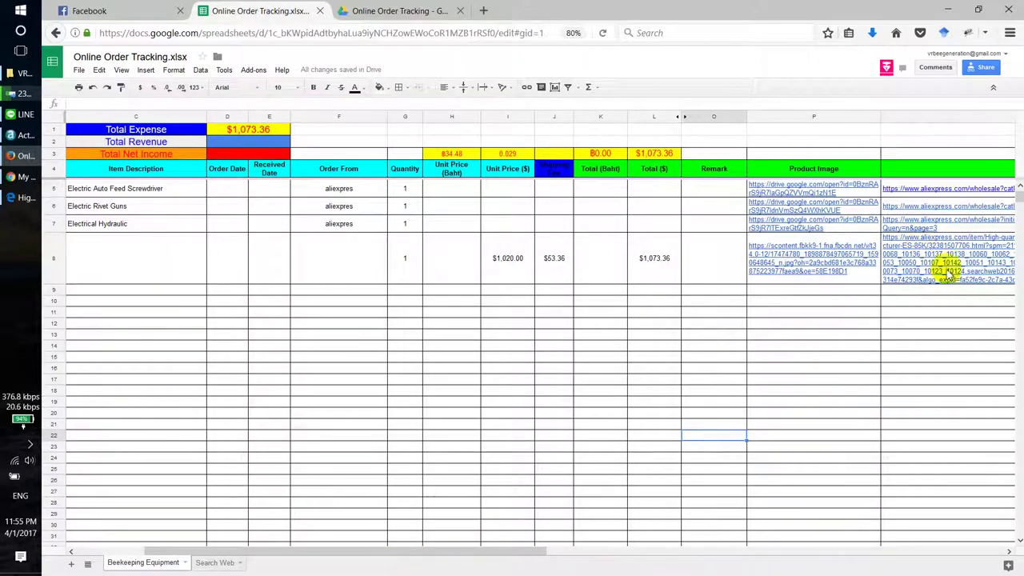
mouse_move(944, 265)
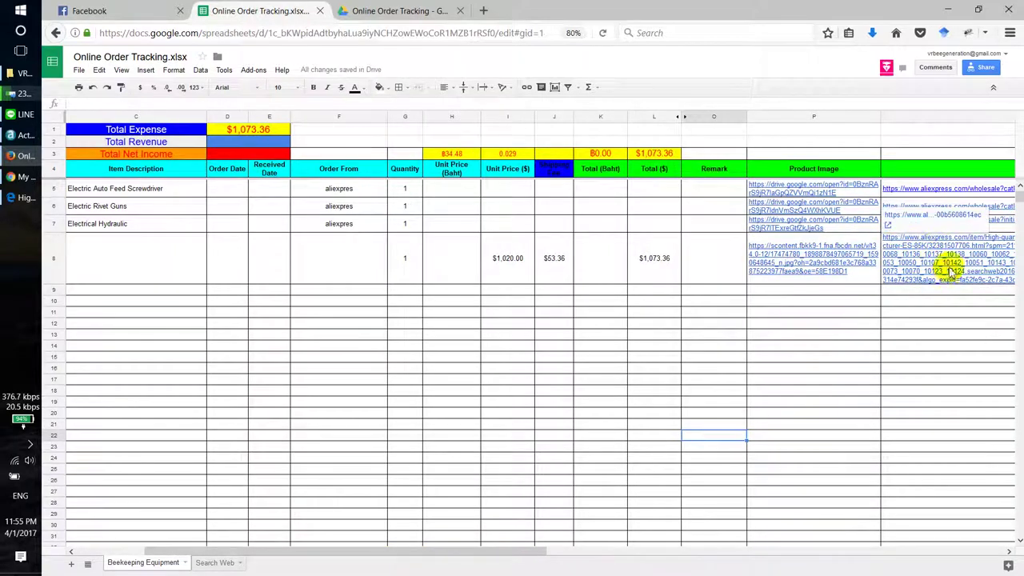
left_click(937, 215)
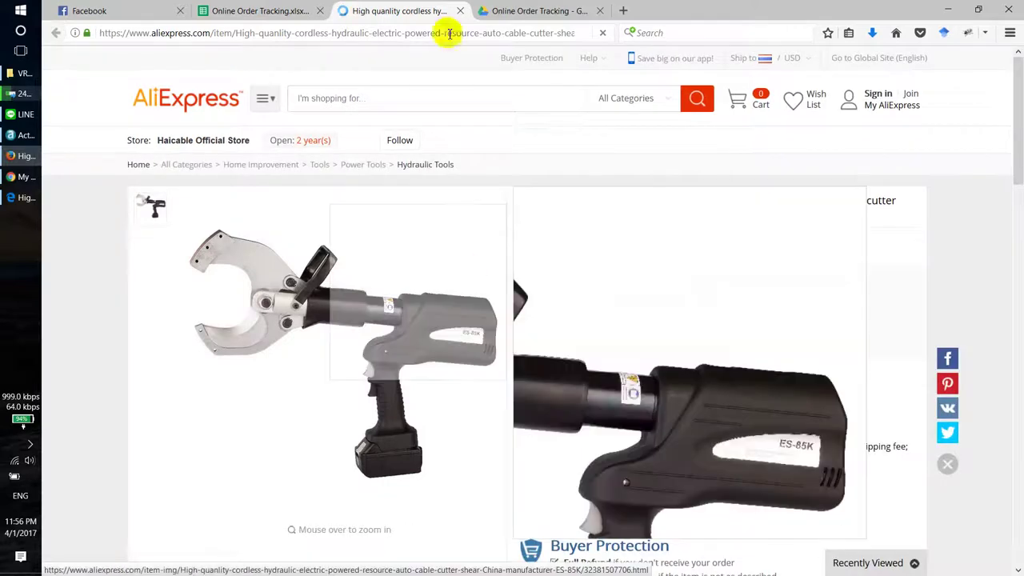
Step: Select the ES-85K cutter's title, price, shipping and Total Price text on the AliExpress page
scroll(562, 279, "down", 3)
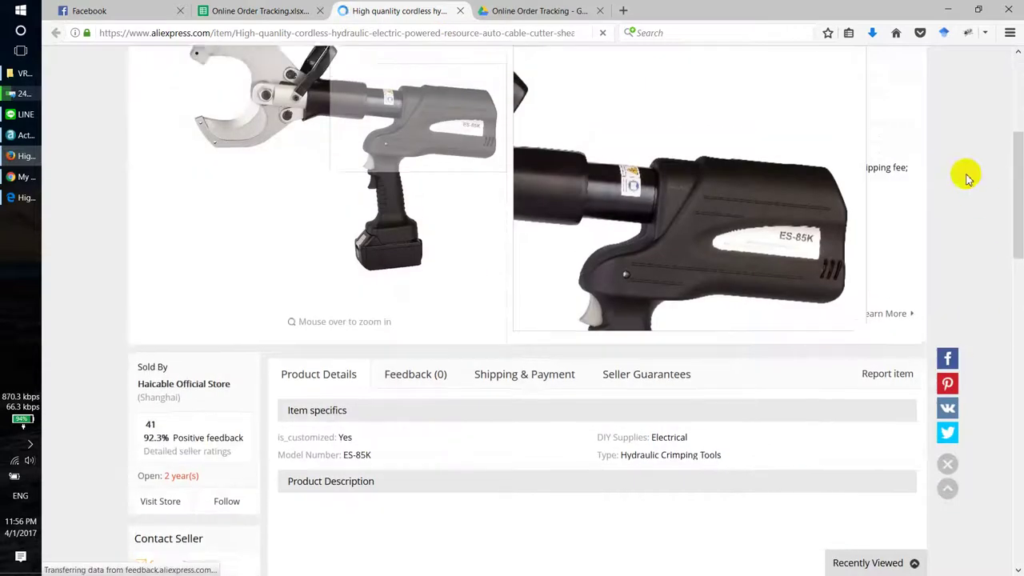
scroll(943, 152, "up", 3)
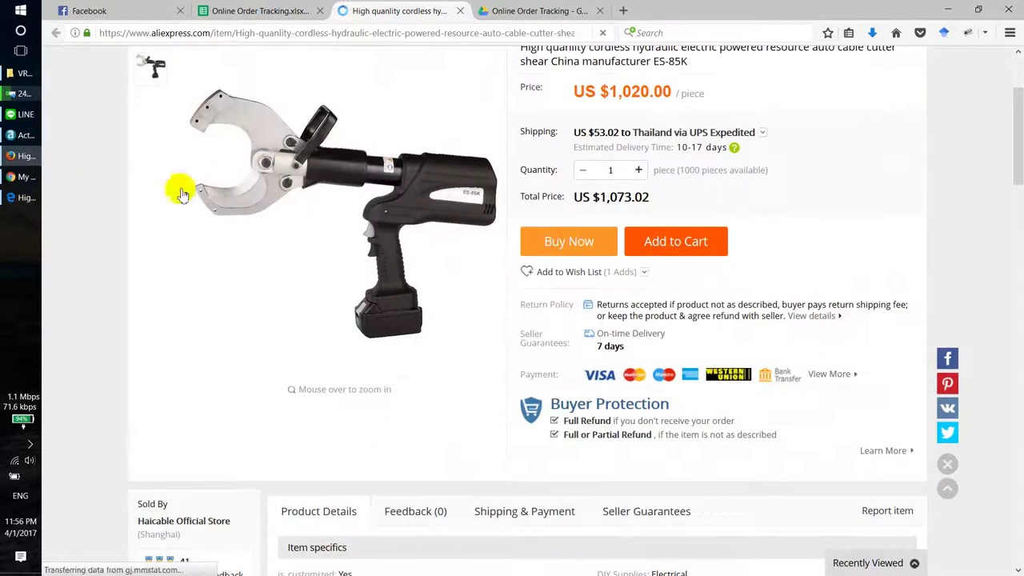
scroll(989, 240, "up", 3)
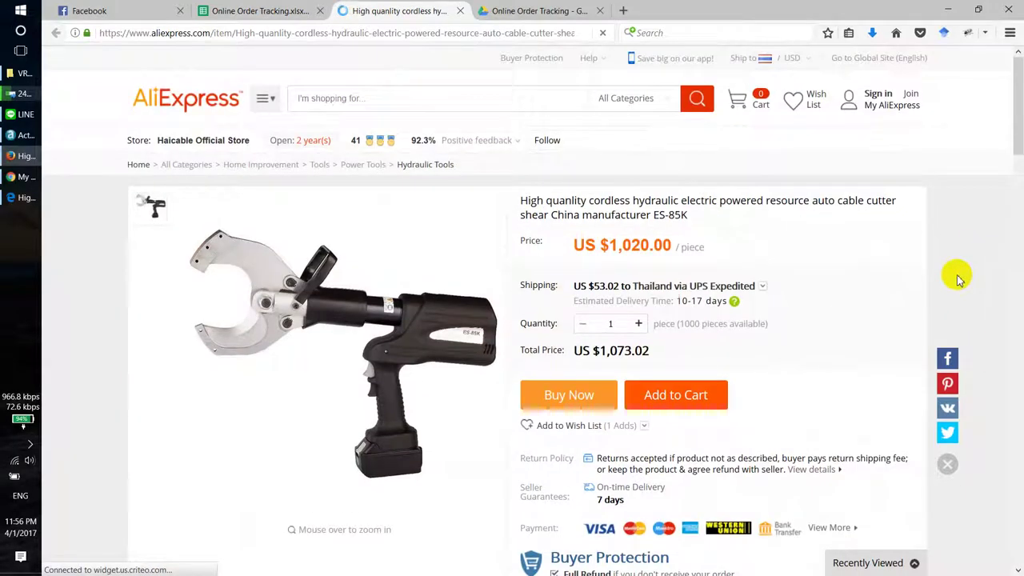
scroll(882, 311, "down", 2)
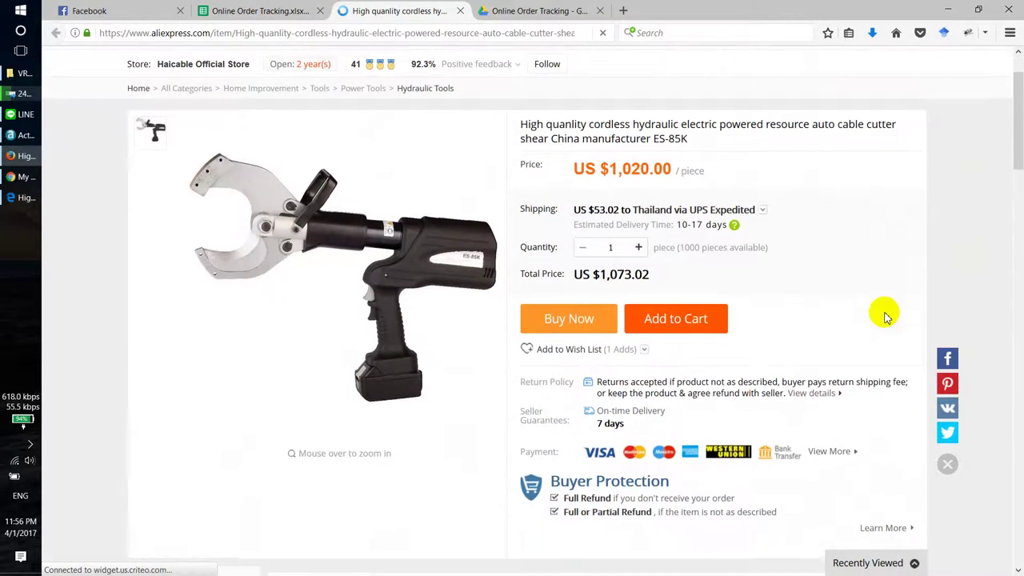
left_click(601, 323)
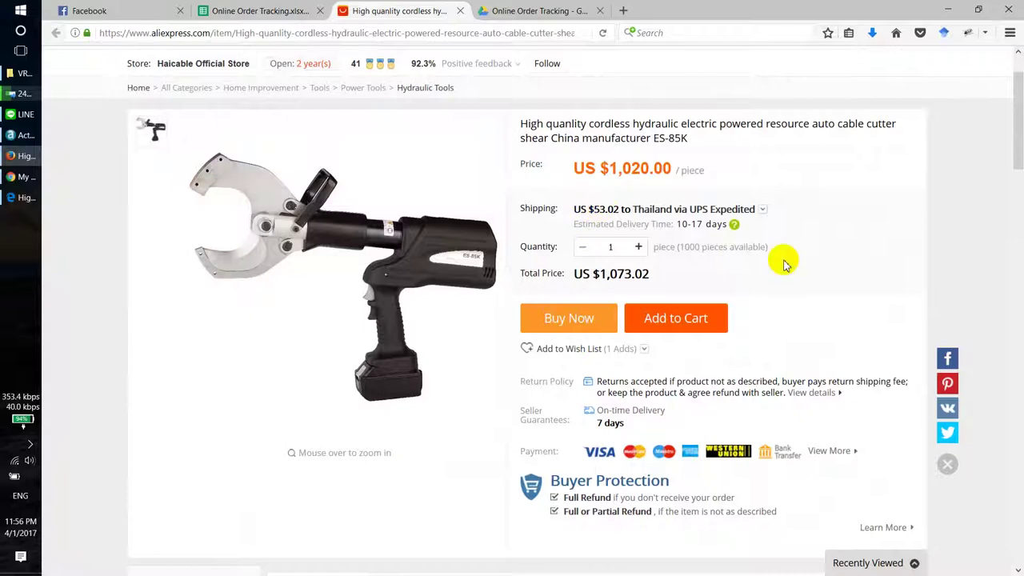
left_click_drag(663, 279, 517, 125)
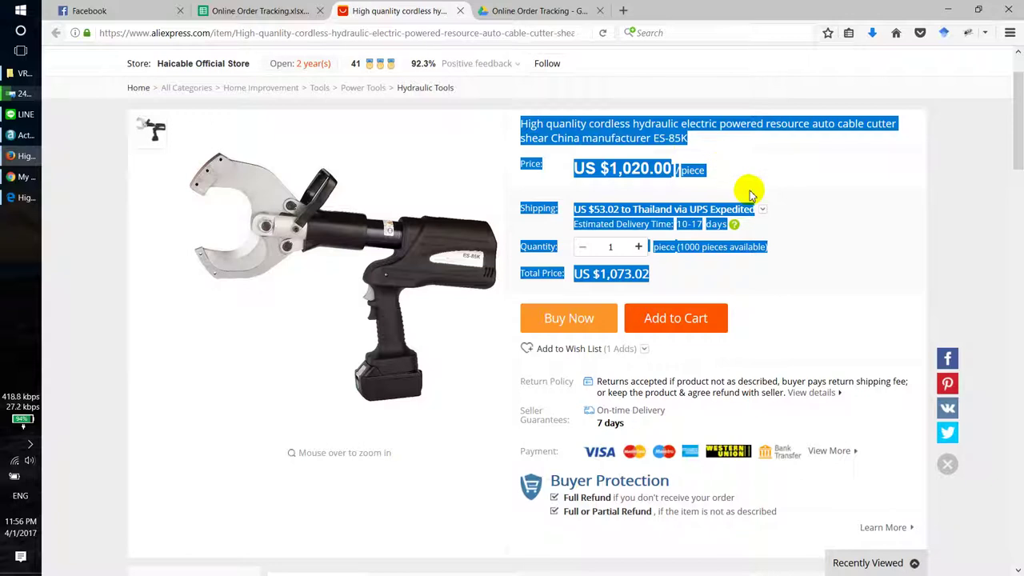
Step: Switch back to the Online Order Tracking.xlsx spreadsheet
scroll(1015, 110, "up", 1)
scroll(1014, 110, "down", 1)
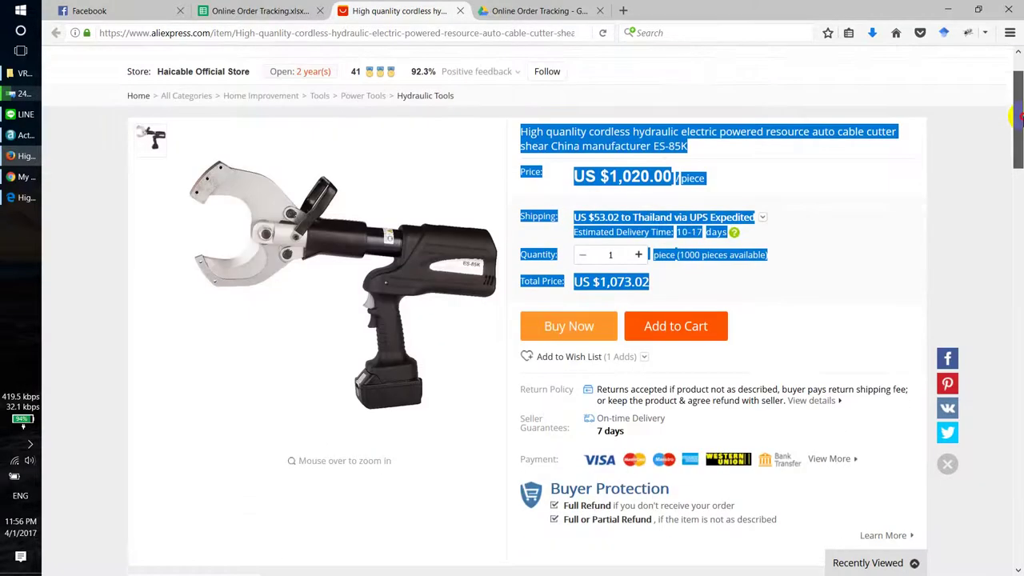
left_click(260, 10)
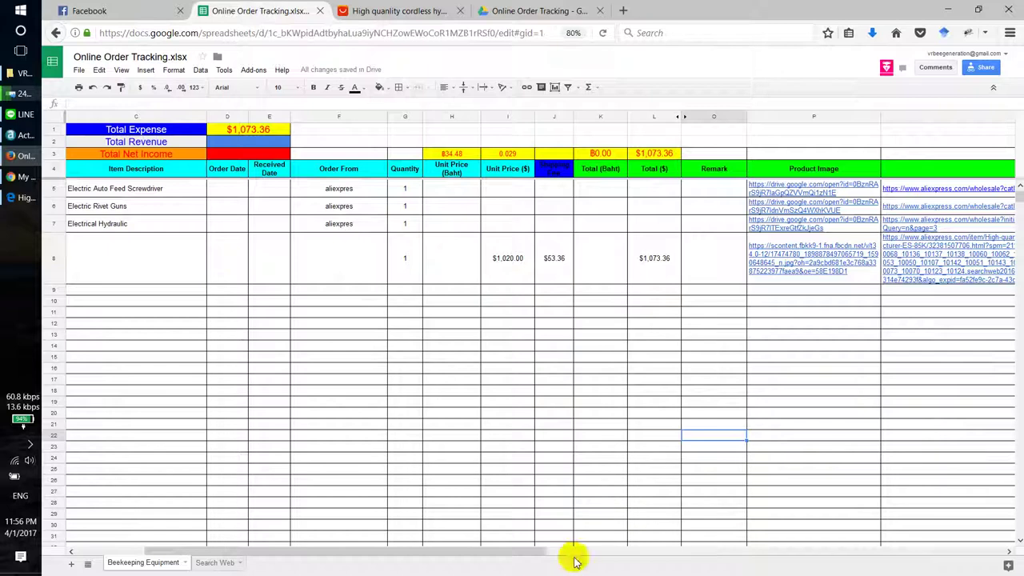
Step: Copy 'Electrical Hydraulic' from B7 into B8 as the new item name
left_click_drag(541, 552, 393, 553)
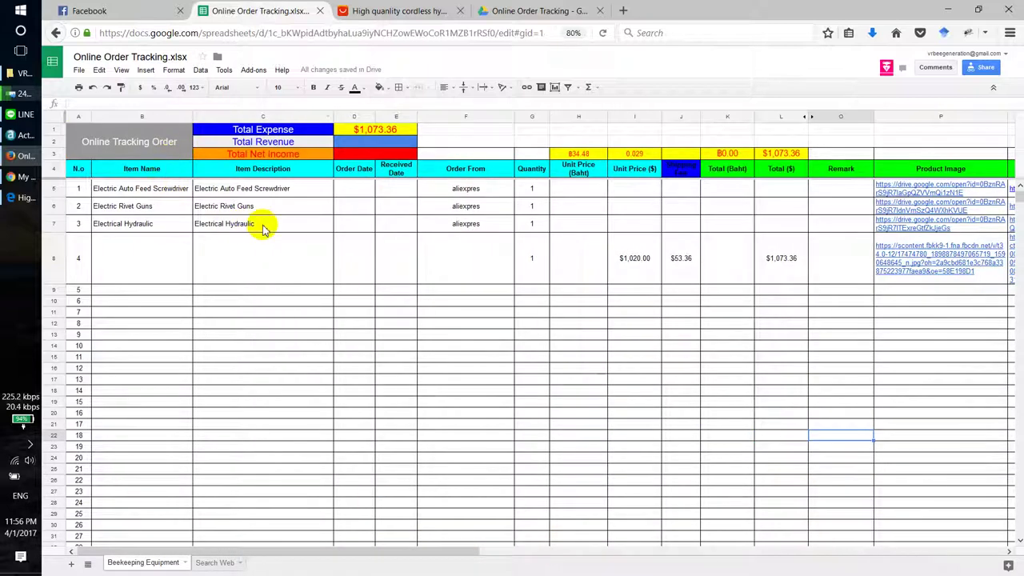
left_click(125, 228)
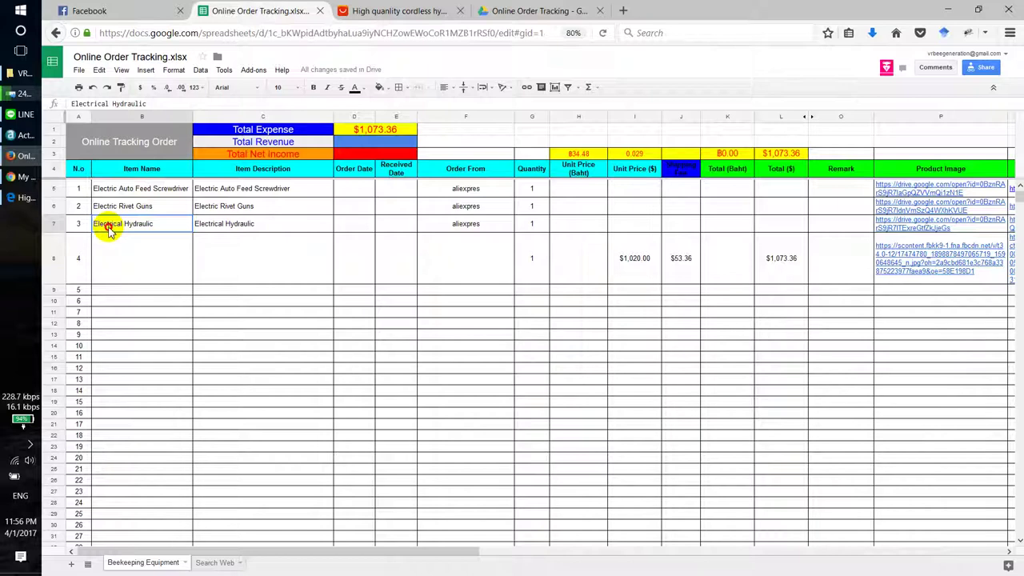
left_click_drag(155, 107, 69, 110)
key("ctrl+c")
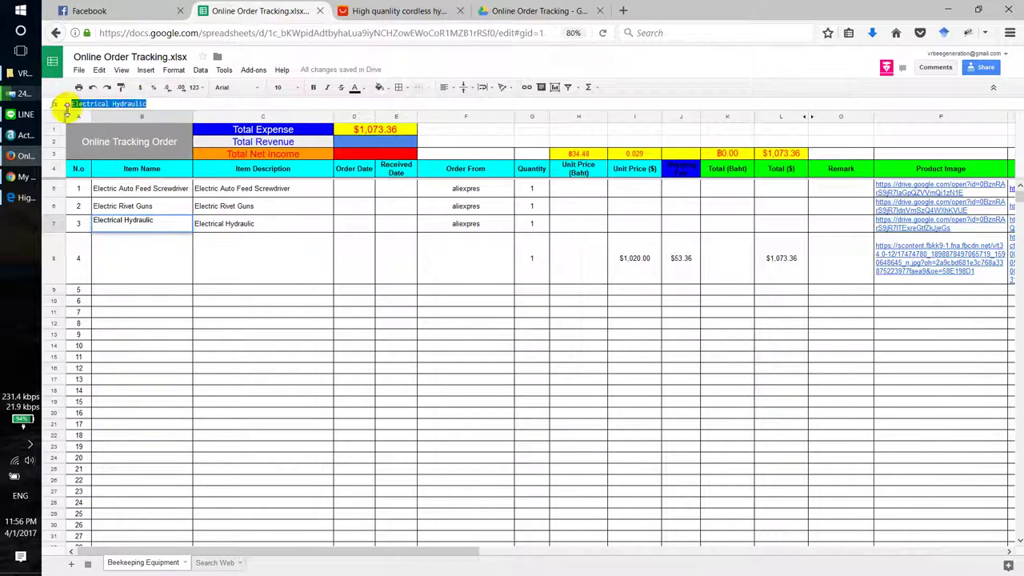
left_click(148, 258)
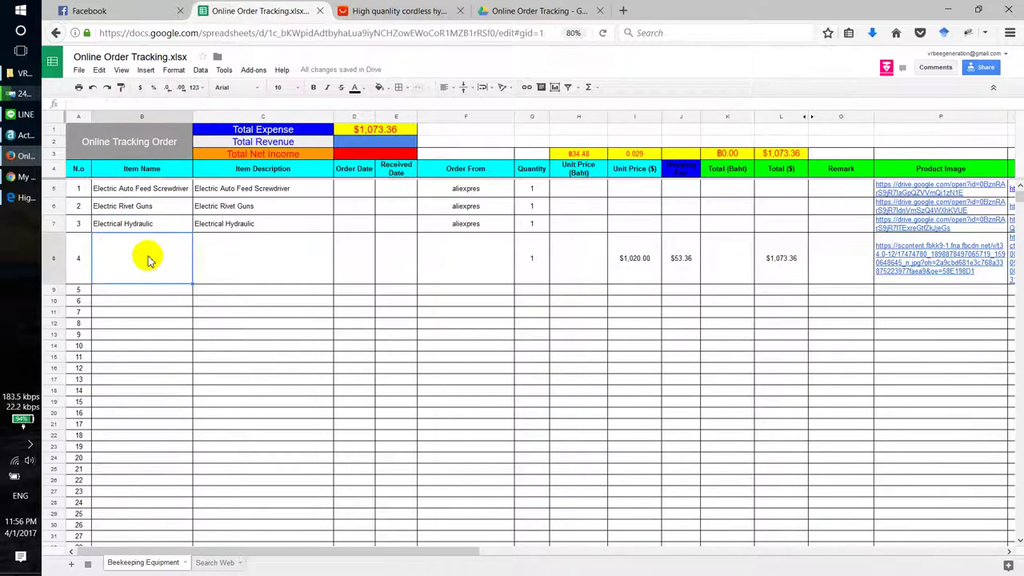
key("ctrl+v")
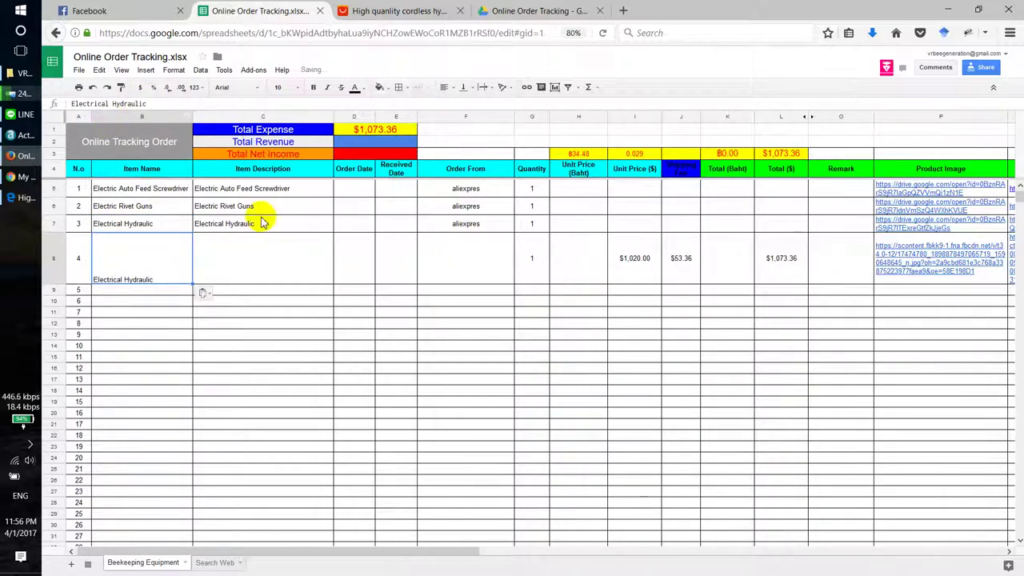
key("ctrl+shift+v")
key("ctrl+z")
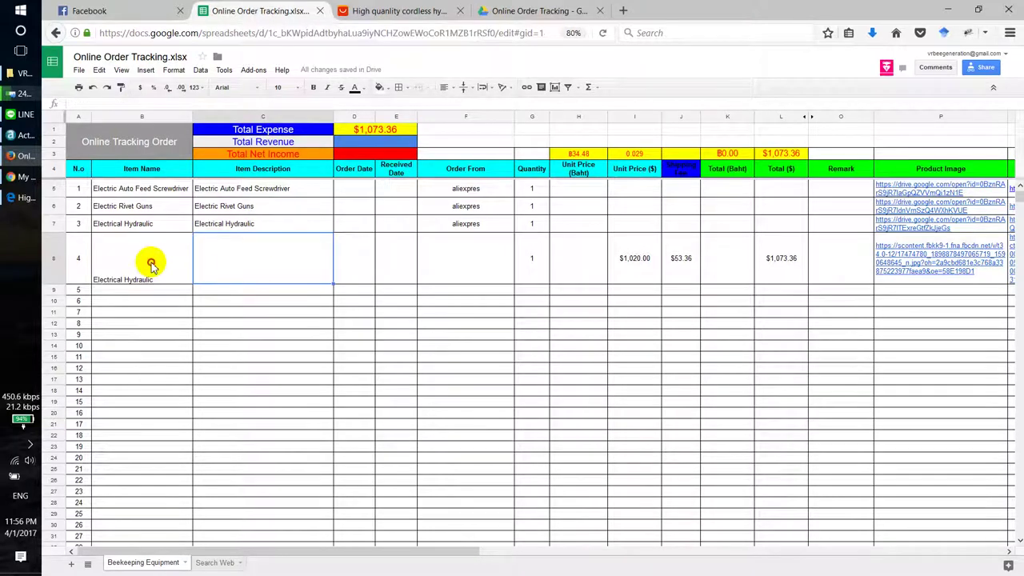
Step: Apply B7's vertically centred formatting to B8 with Paint format
left_click(138, 223)
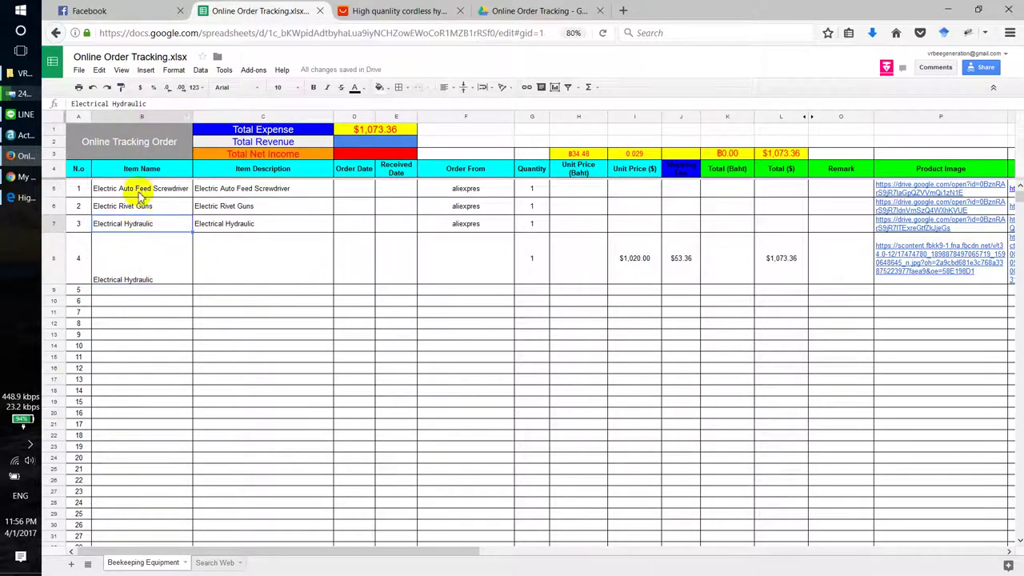
left_click(120, 86)
left_click(154, 254)
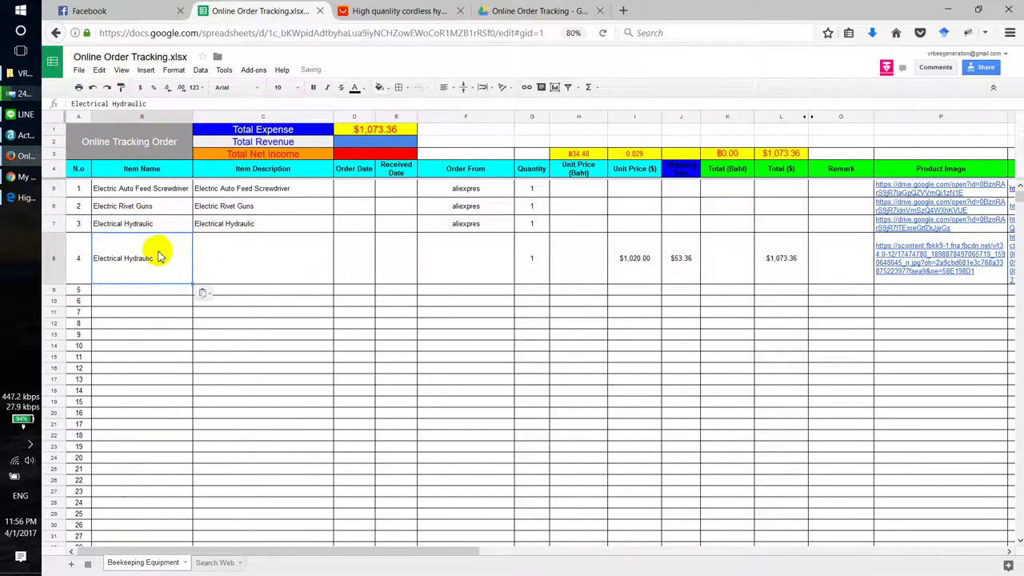
Step: Copy B8's 'Electrical Hydraulic' into C8 as the Item Description
left_click(240, 258)
left_click(154, 266)
key("ctrl+c")
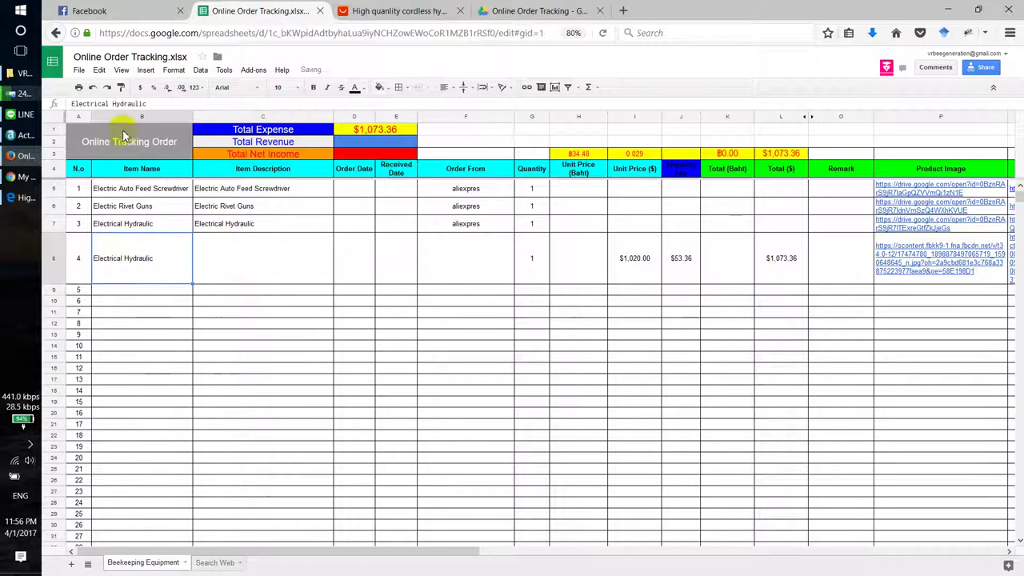
left_click(305, 270)
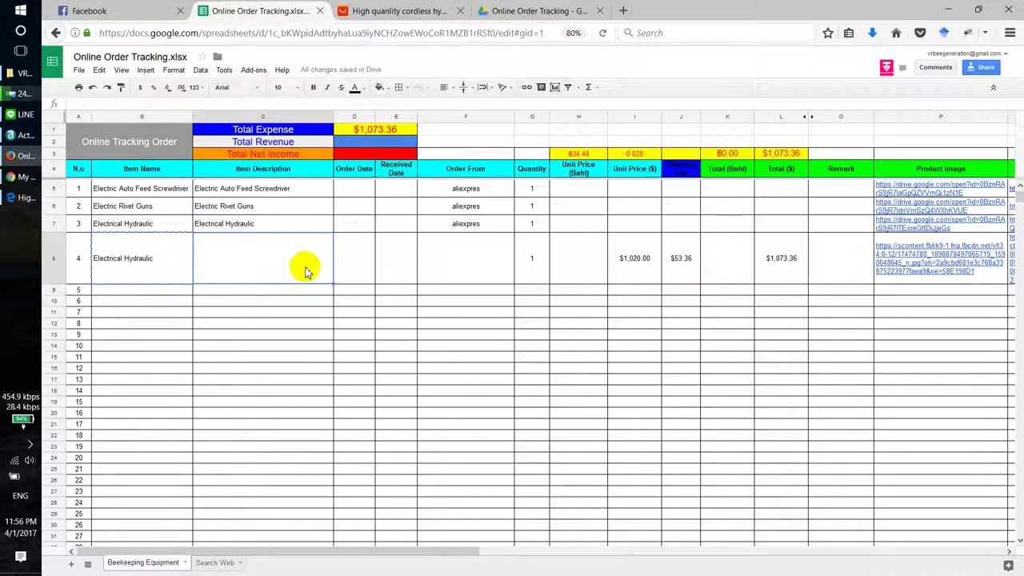
key("ctrl+v")
Step: Check row 8's Order Date, Order From and Quantity cells
left_click(358, 268)
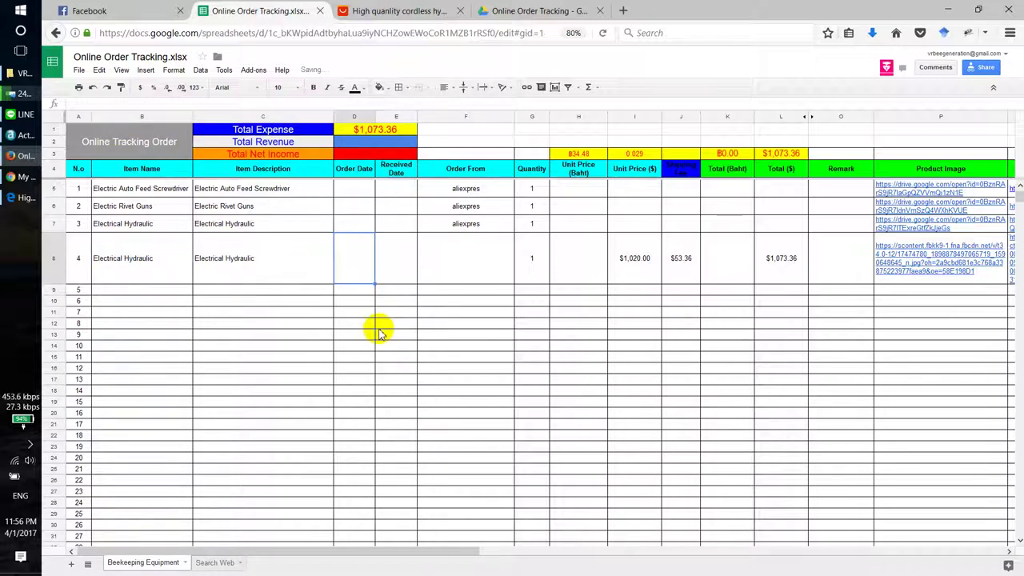
key("Left")
key("Right")
key("Right")
key("Right")
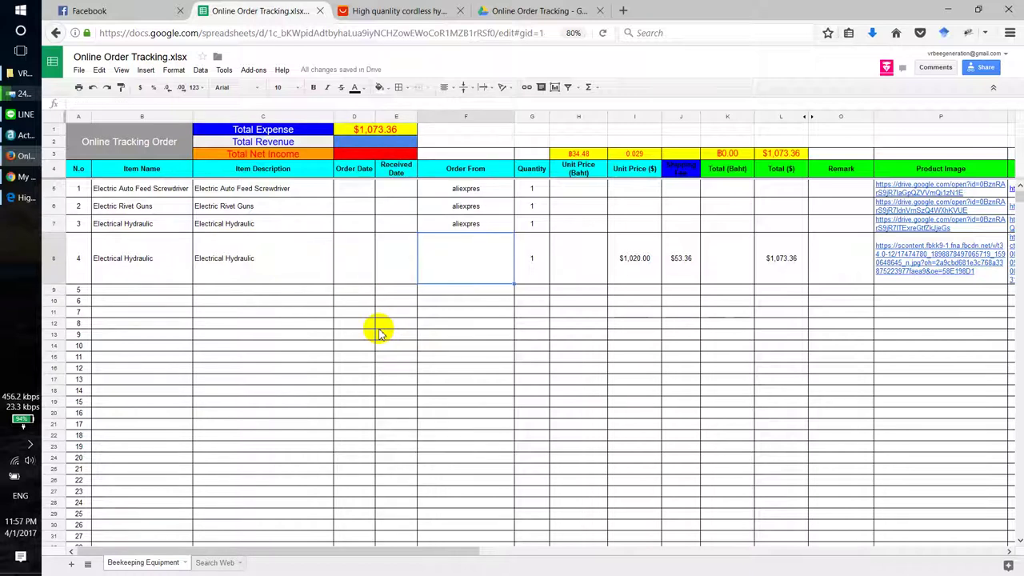
key("Right")
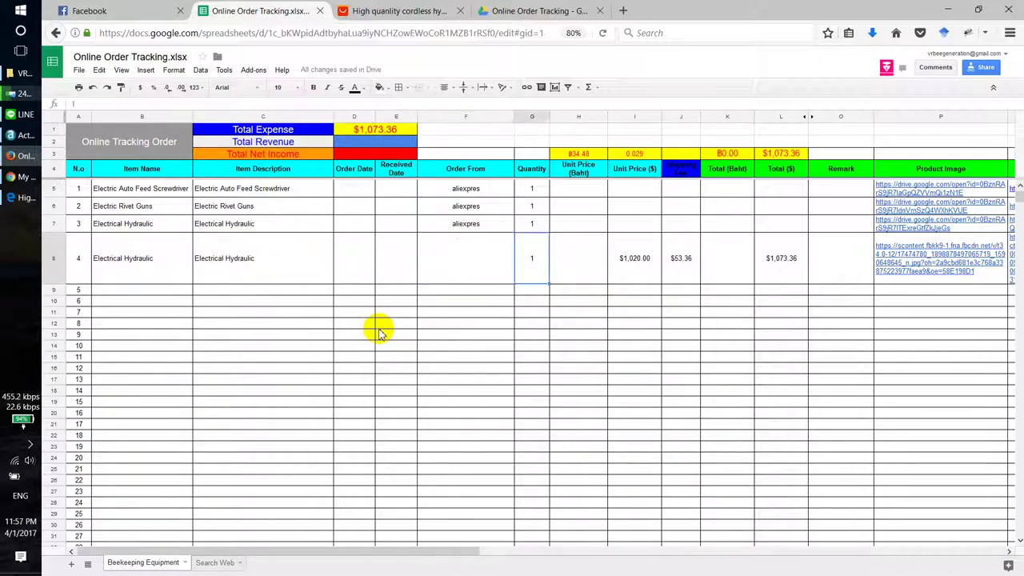
key("Right")
key("Right")
key("Right")
key("Right")
key("Right")
key("Right")
key("Right")
key("Right")
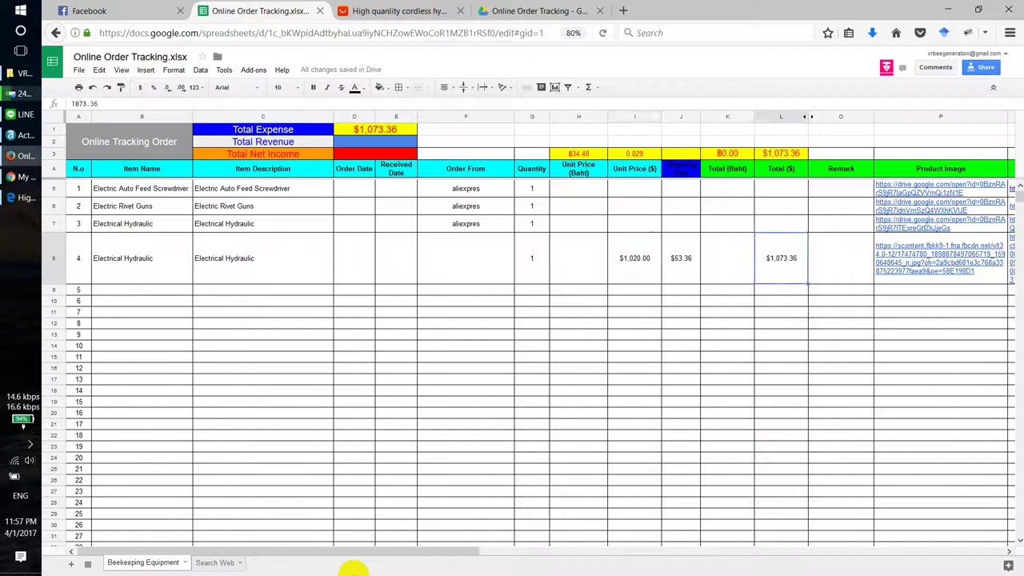
key("Left")
key("Left")
key("Left")
key("Left")
key("Left")
key("Left")
key("Left")
key("Left")
key("Left")
key("Left")
key("Left")
key("Left")
key("Left")
key("Left")
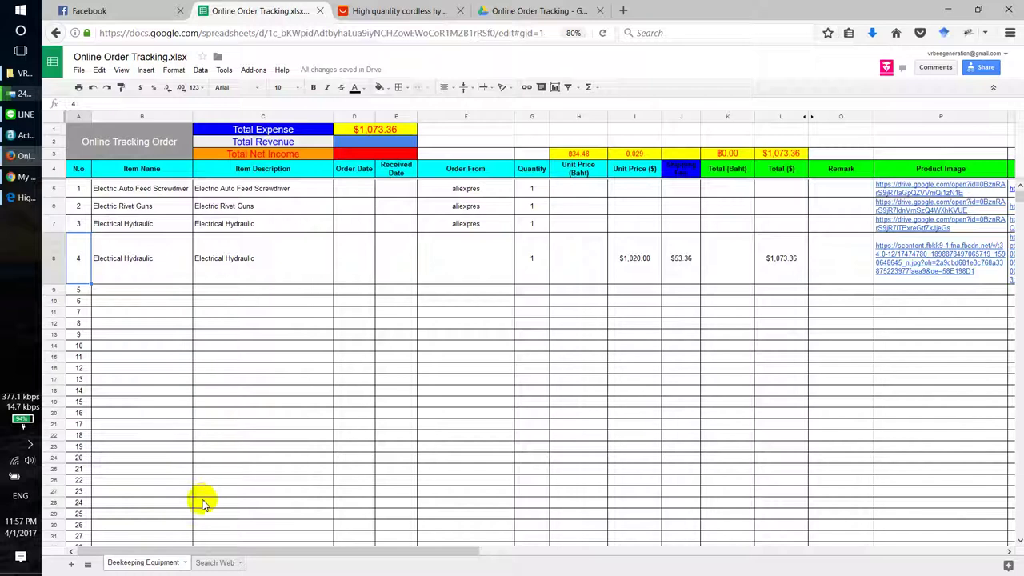
Step: Select the first three order rows, then cell A5
scroll(355, 373, "down", 3)
scroll(357, 376, "up", 2)
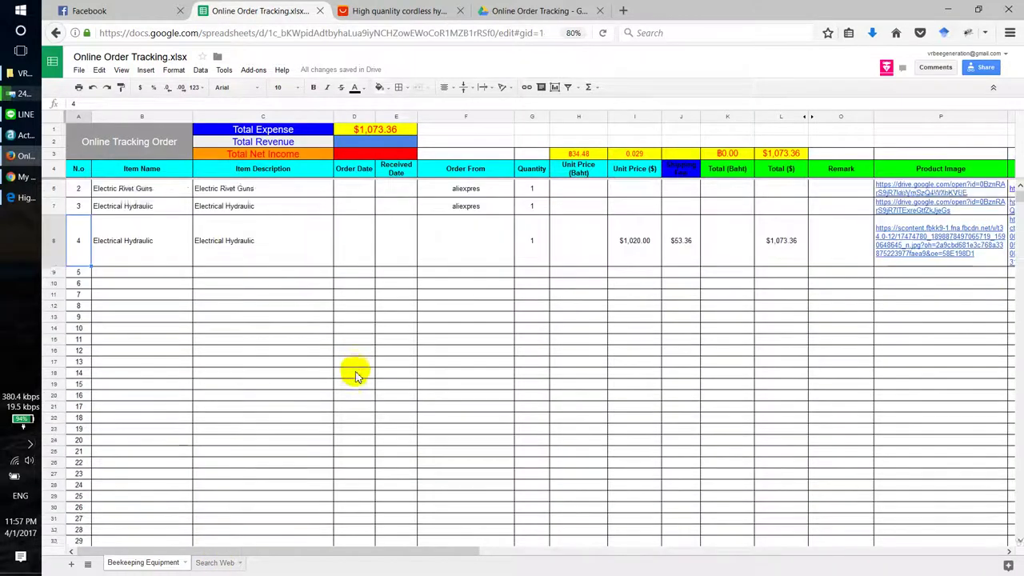
scroll(356, 376, "up", 1)
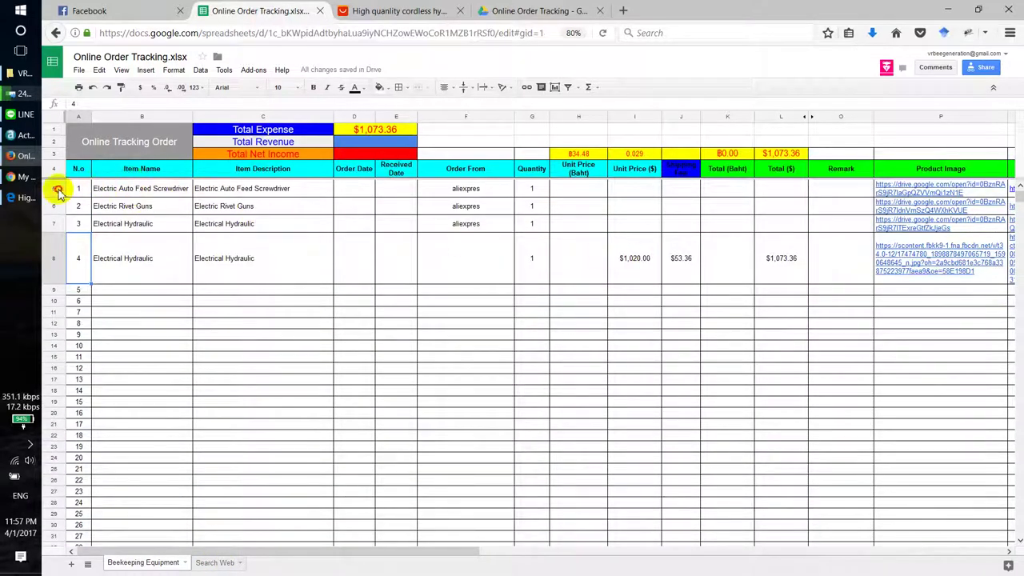
left_click_drag(58, 192, 64, 223)
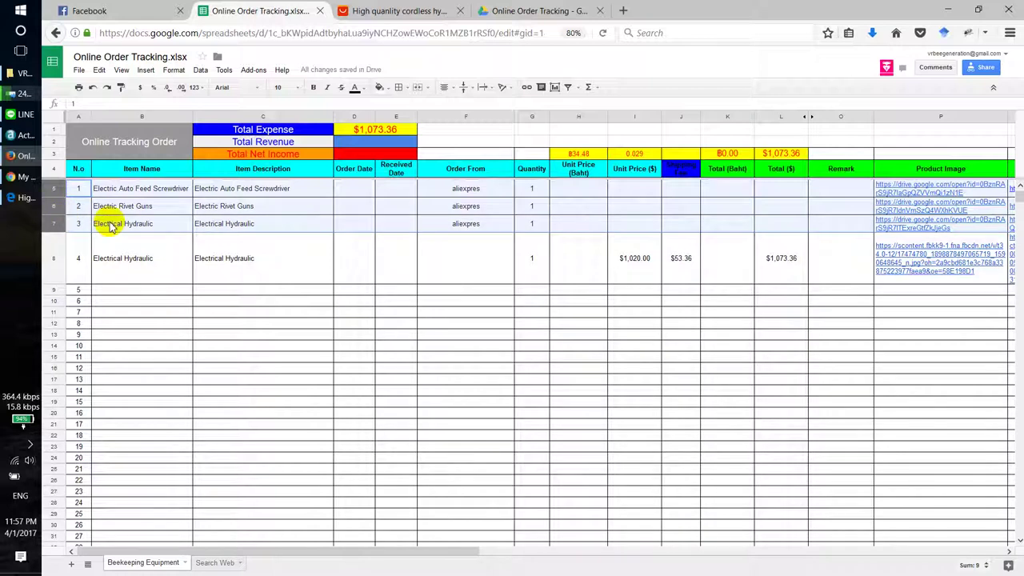
left_click(83, 188)
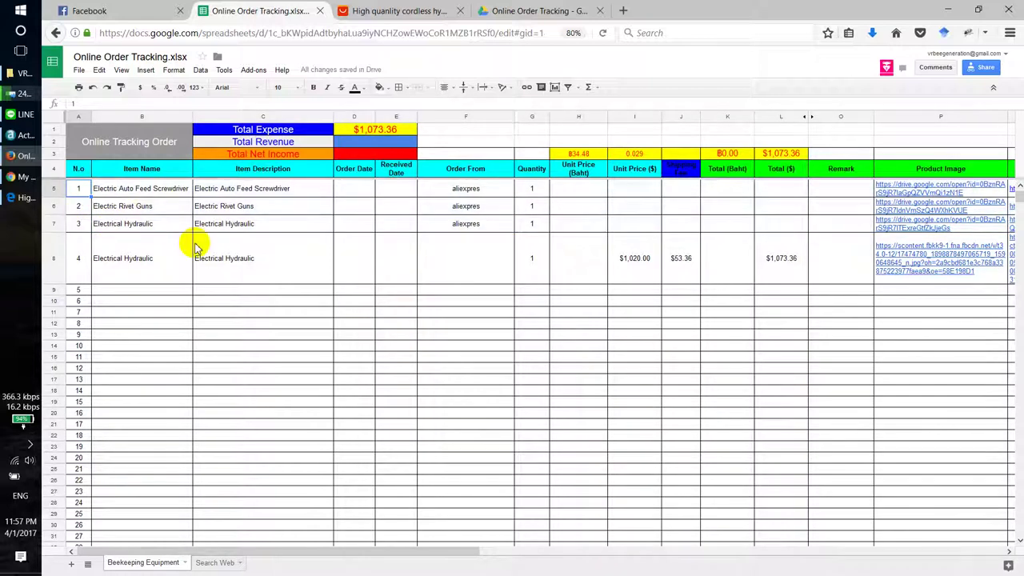
key("Right")
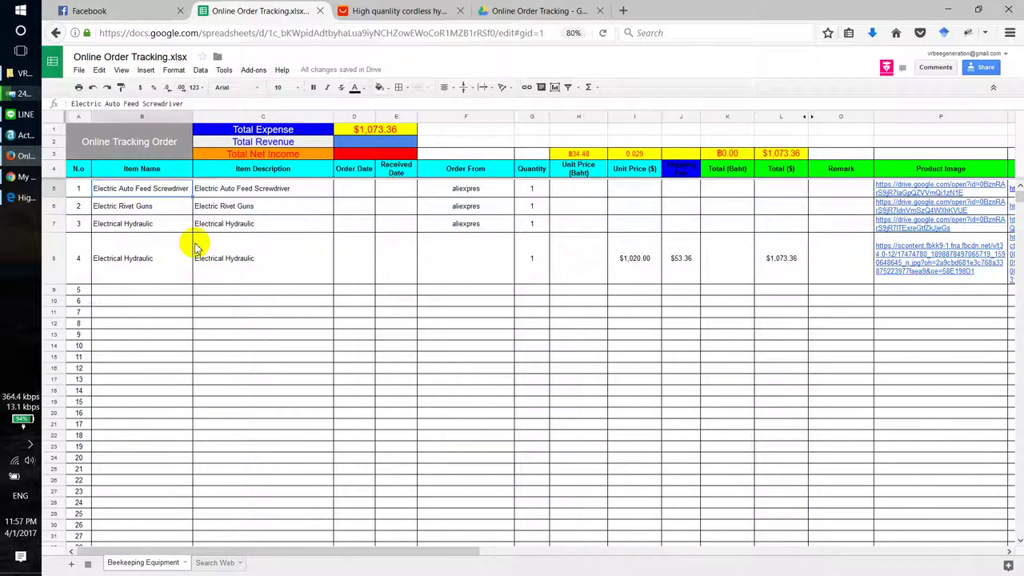
key("ctrl+Right")
key("ctrl+Right")
key("ctrl+Right")
key("ctrl+Right")
key("ctrl+Right")
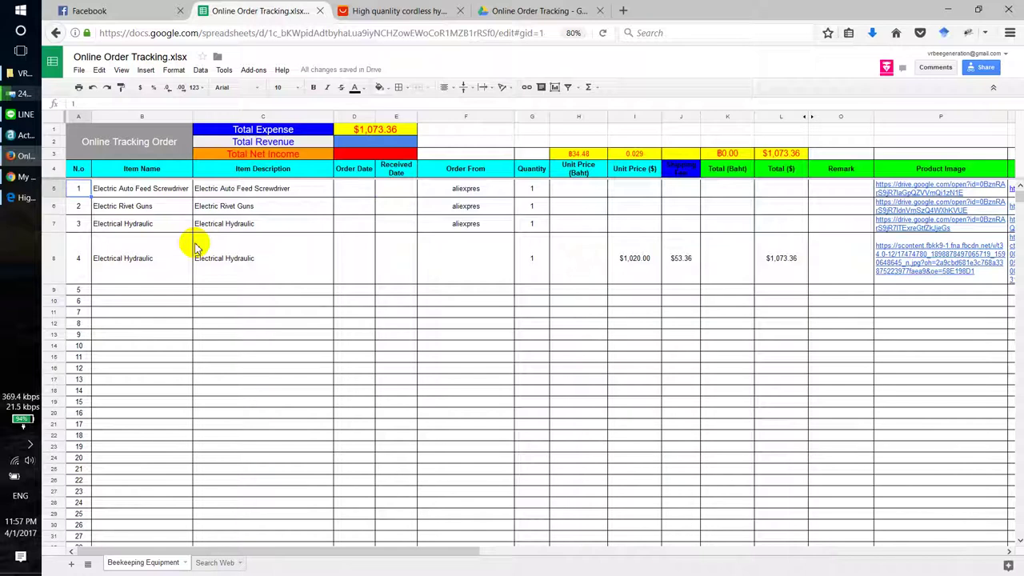
key("ctrl+Left")
key("ctrl+Left")
key("ctrl+Left")
key("ctrl+Left")
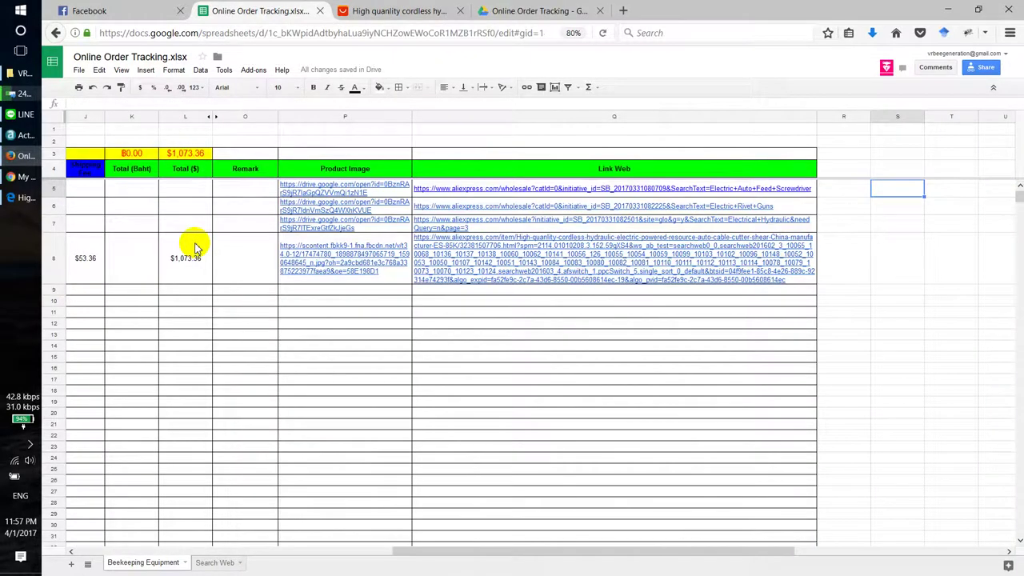
key("ctrl+Right")
key("Right")
key("Right")
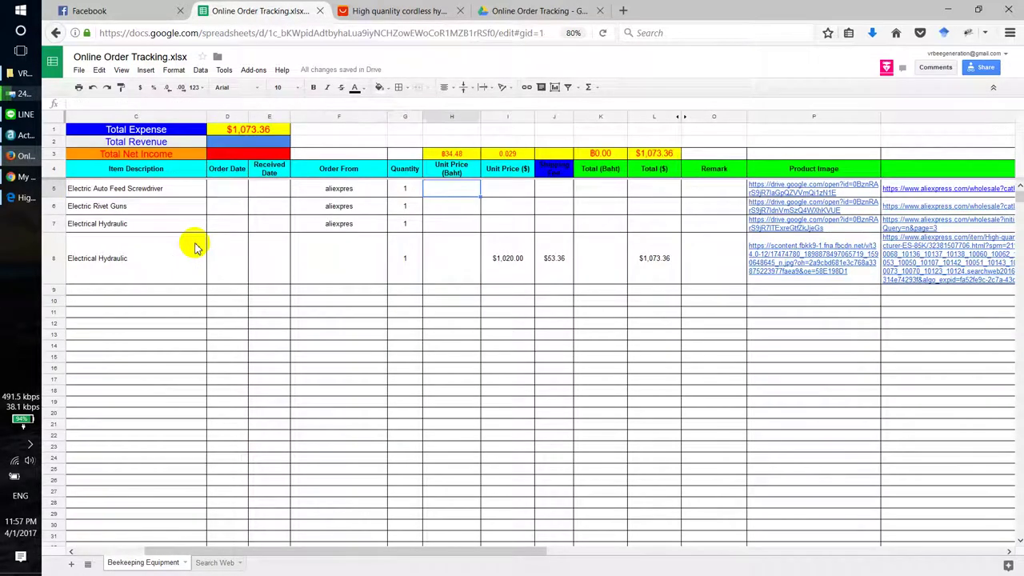
key("Left")
key("Left")
key("Home")
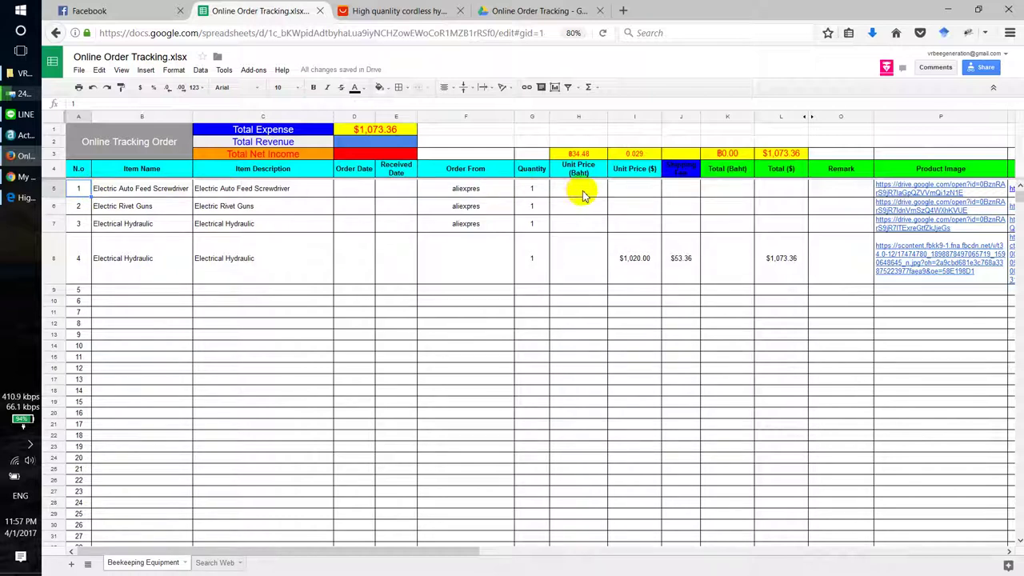
left_click_drag(680, 192, 790, 192)
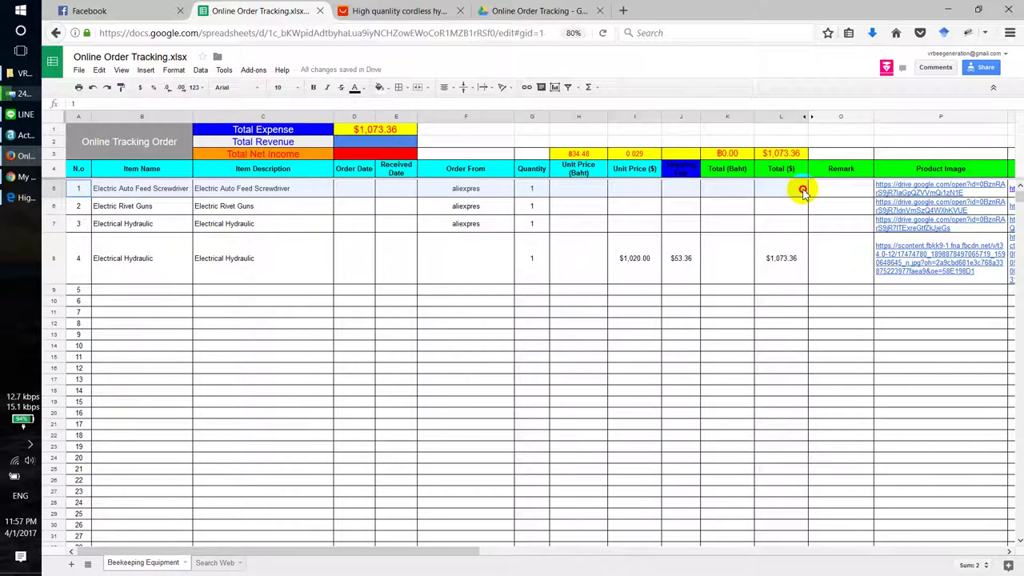
Step: Protect range A5:L5 as 'Uneditable' with editing permission set to Only you
left_click(79, 206)
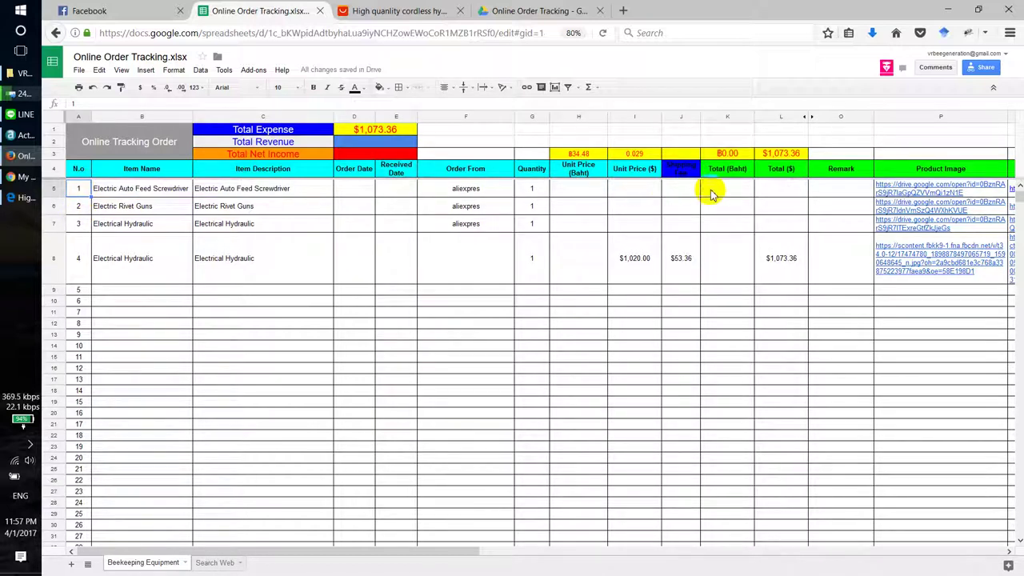
left_click_drag(710, 194, 789, 194)
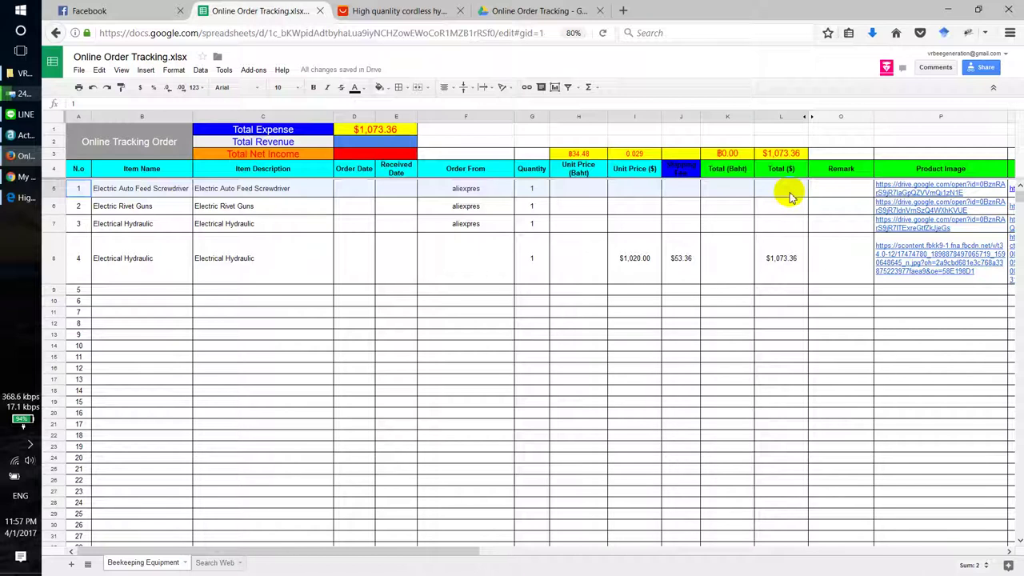
left_click(199, 71)
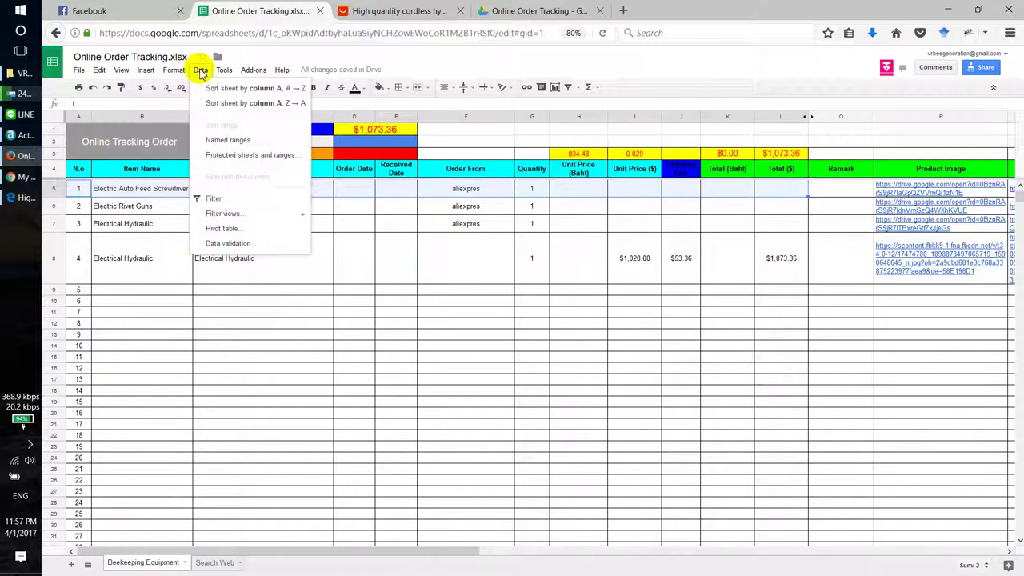
left_click(231, 155)
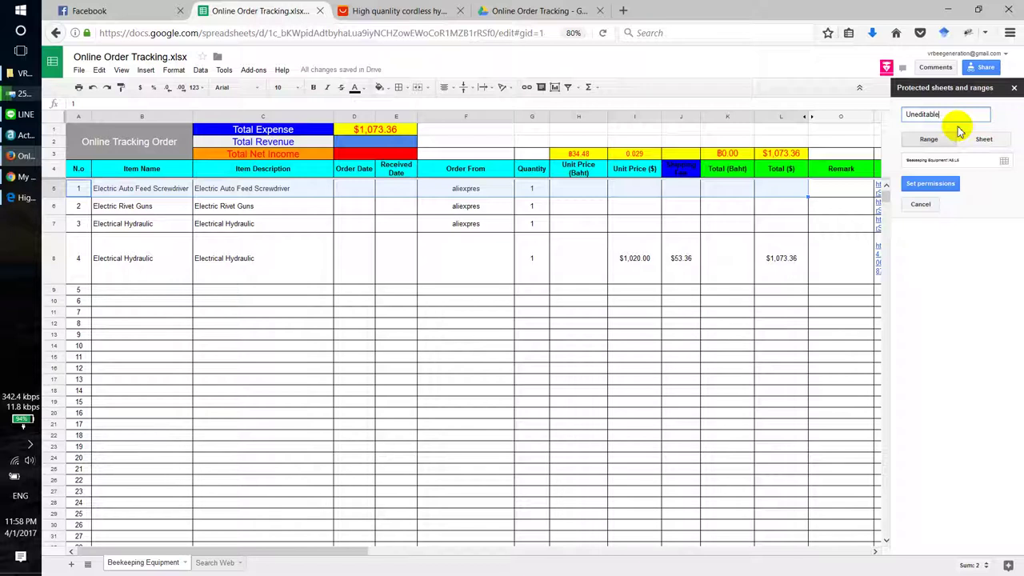
left_click(977, 162)
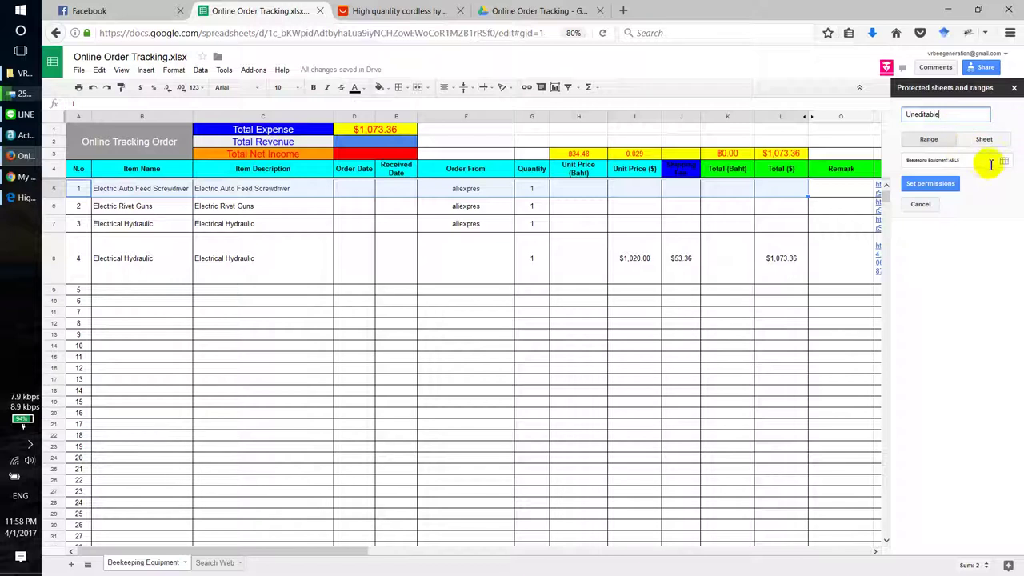
left_click(932, 183)
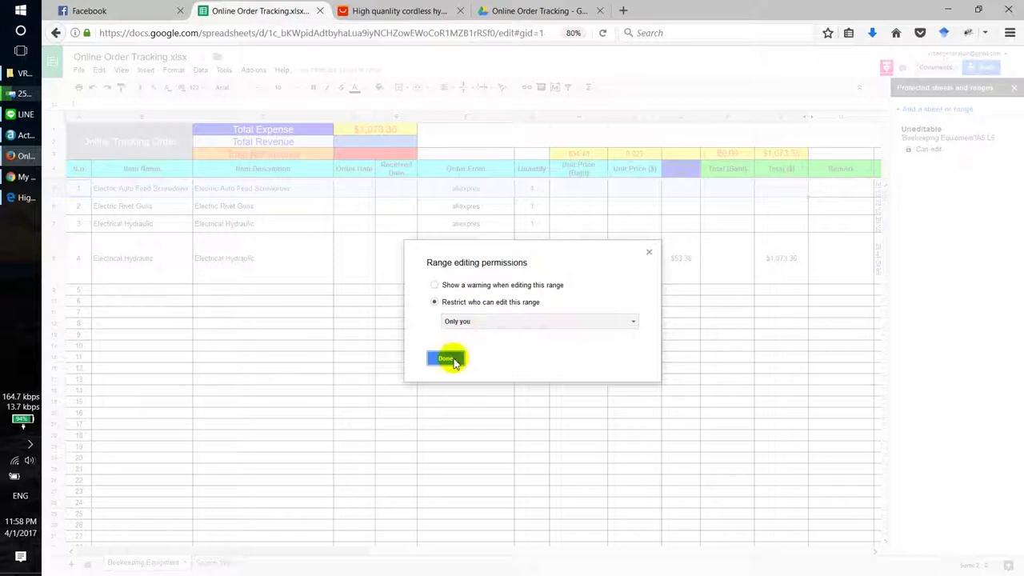
left_click(448, 358)
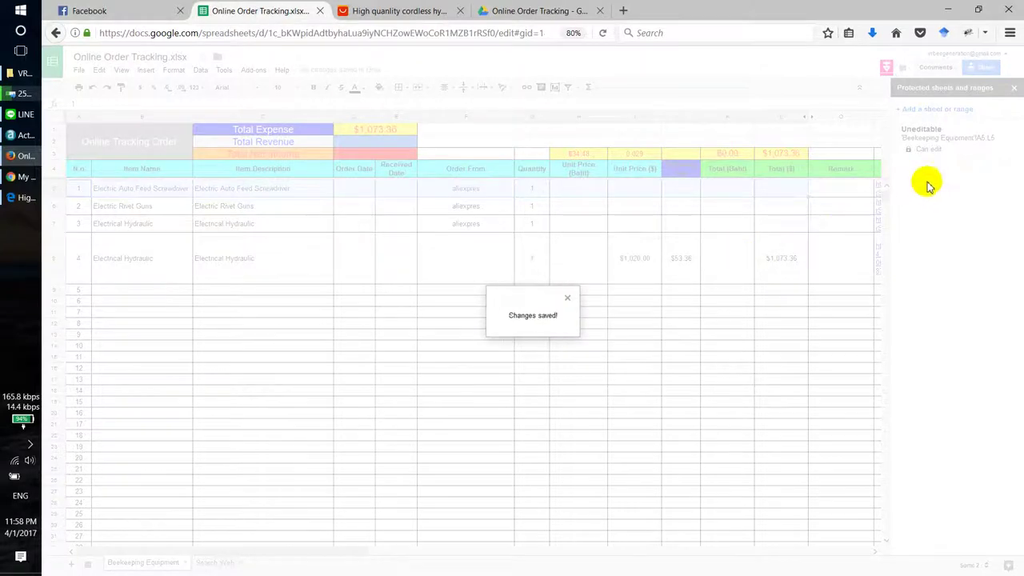
left_click(1014, 87)
left_click(801, 357)
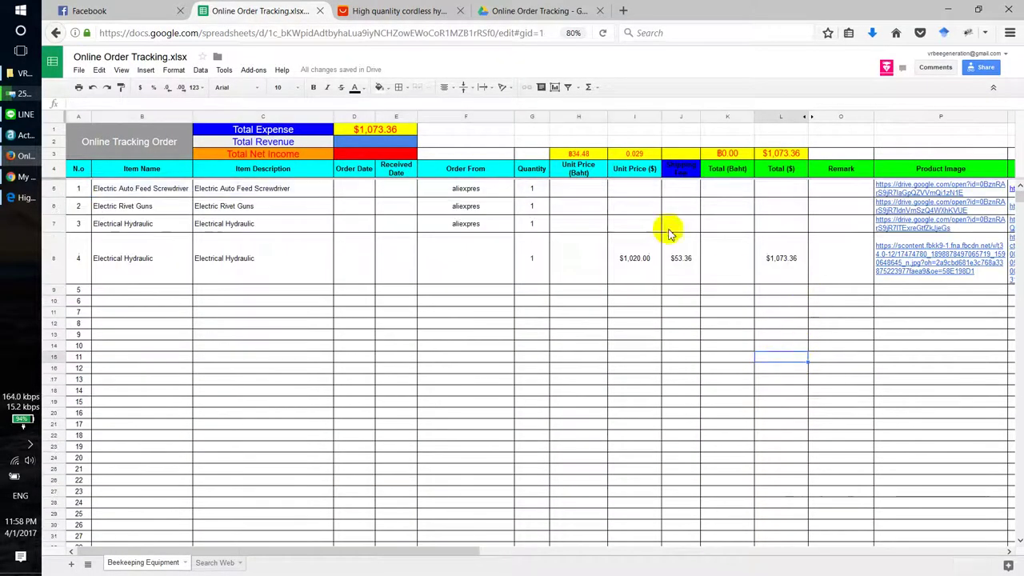
left_click(589, 192)
left_click(675, 192)
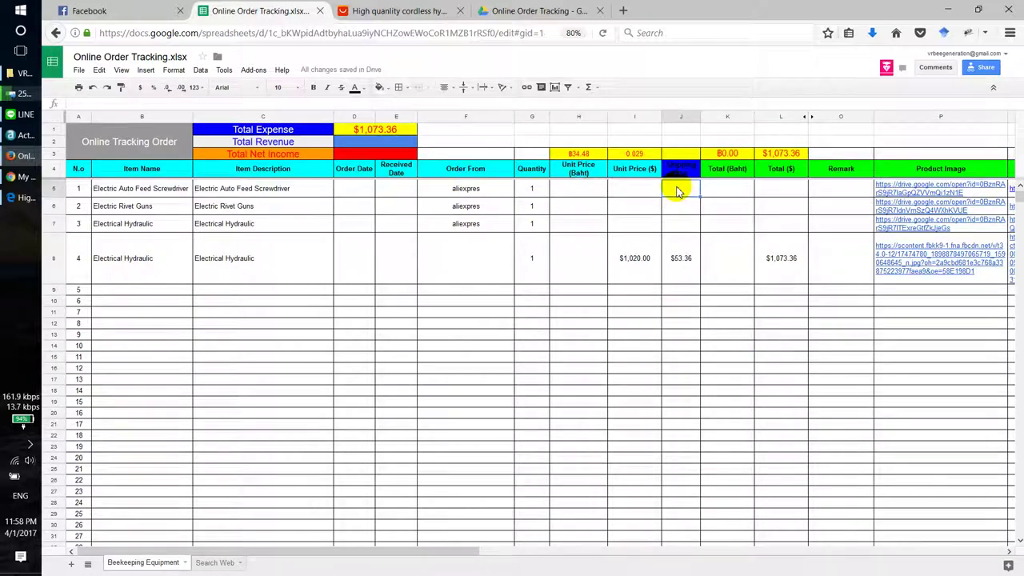
left_click(728, 194)
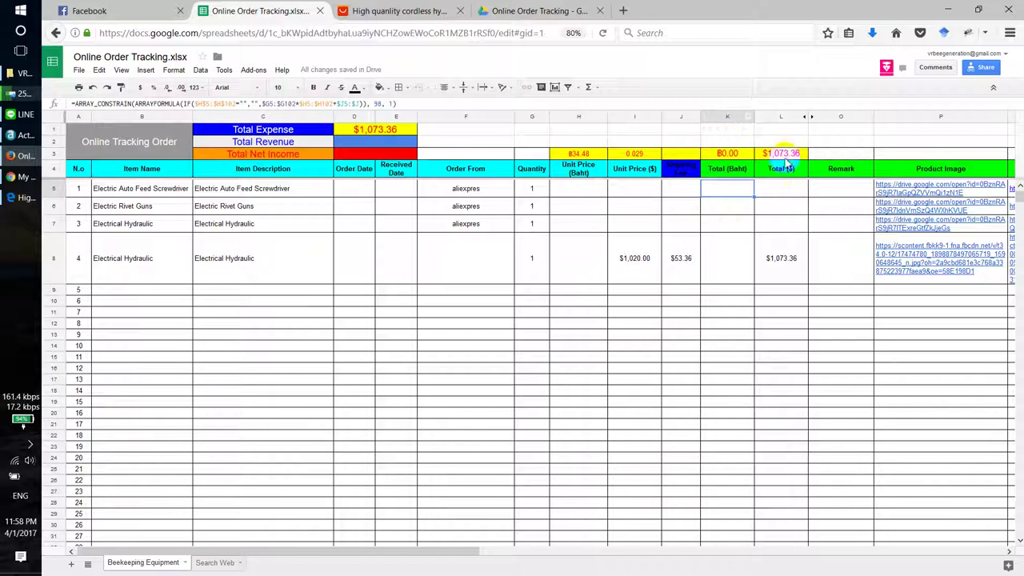
left_click(86, 195)
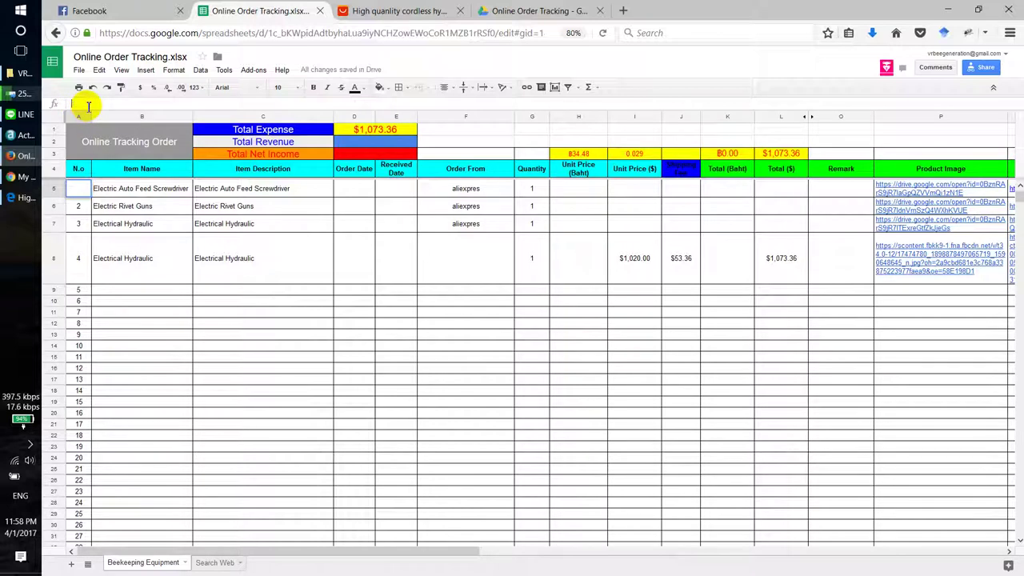
Step: Enter =ARRAYFORMULA(ROW($A5:$A)-4) in A5 and check the numbering down column A
type("=")
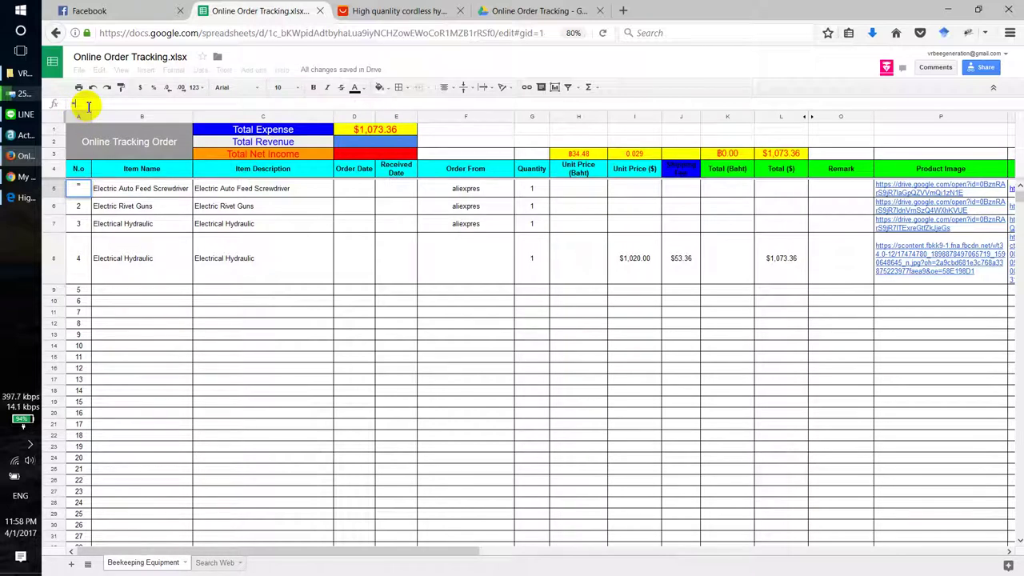
type("row")
type("(")
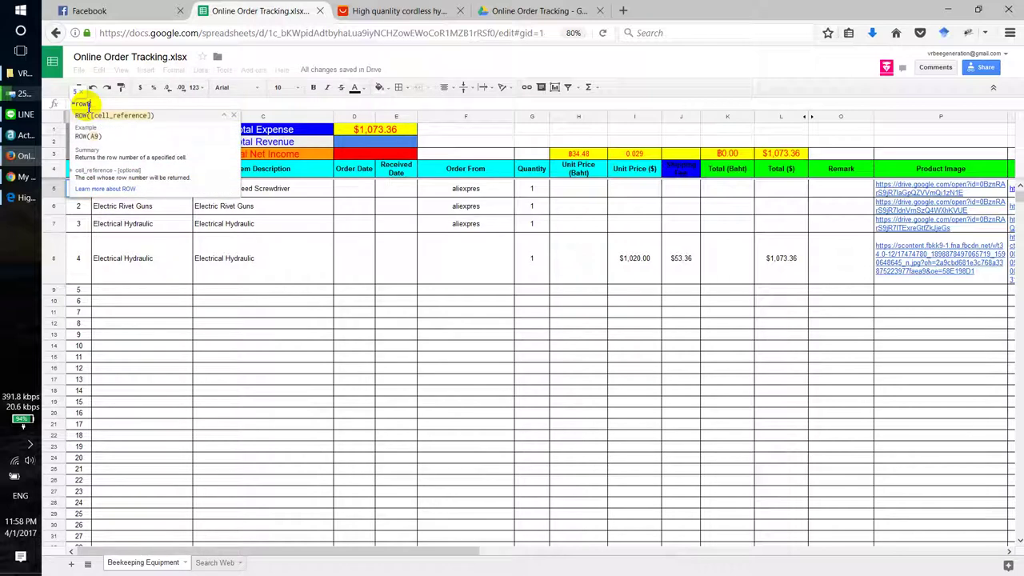
type("a5")
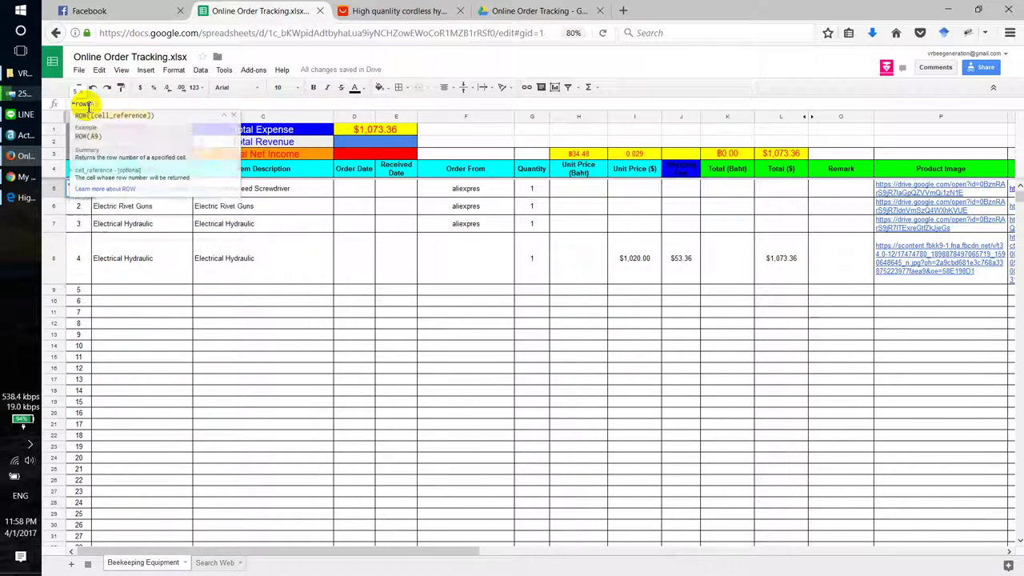
type(")")
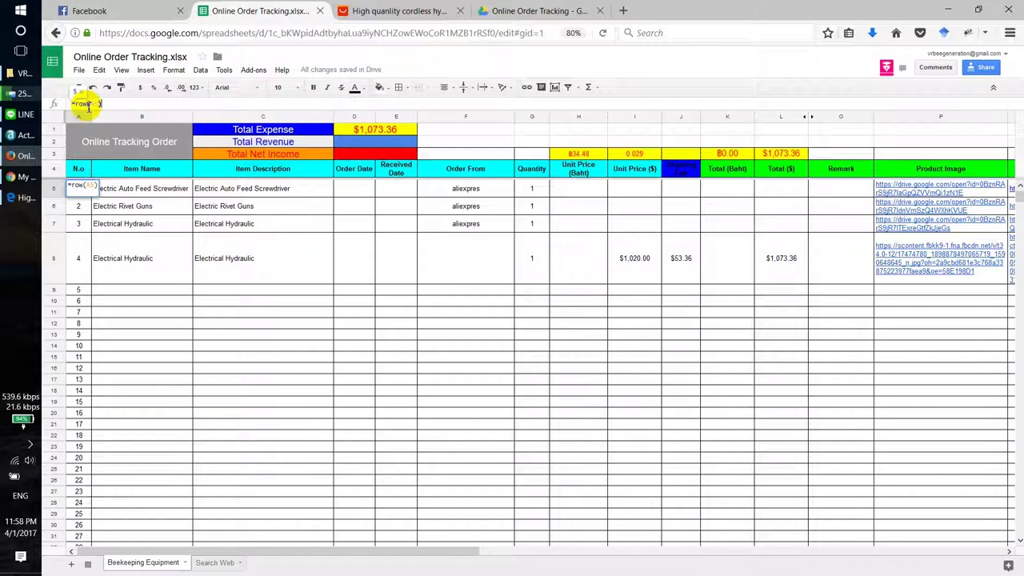
type(":")
key("BackSpace")
key("BackSpace")
key("BackSpace")
key("BackSpace")
key("BackSpace")
type("$A5:")
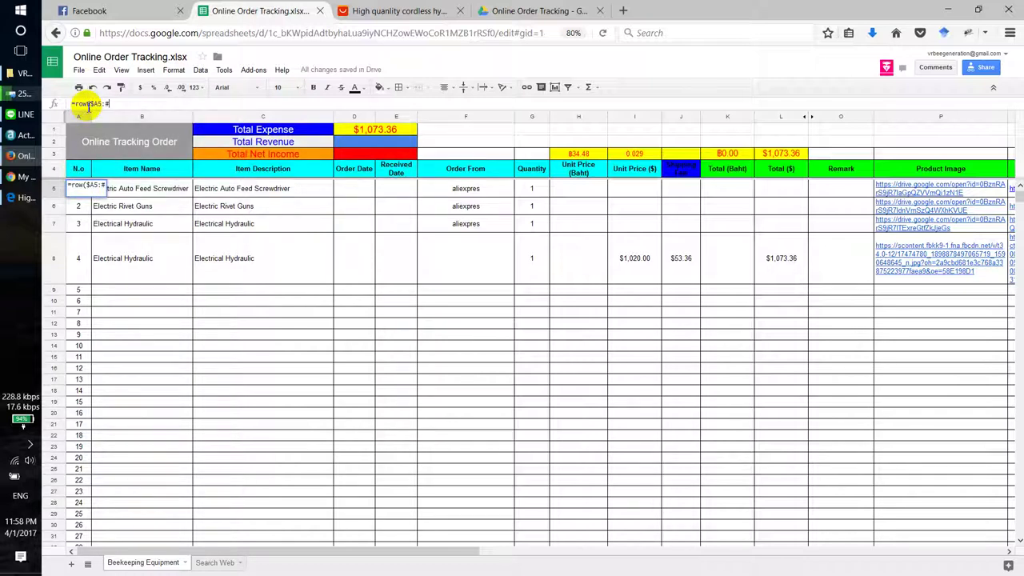
type("$A)")
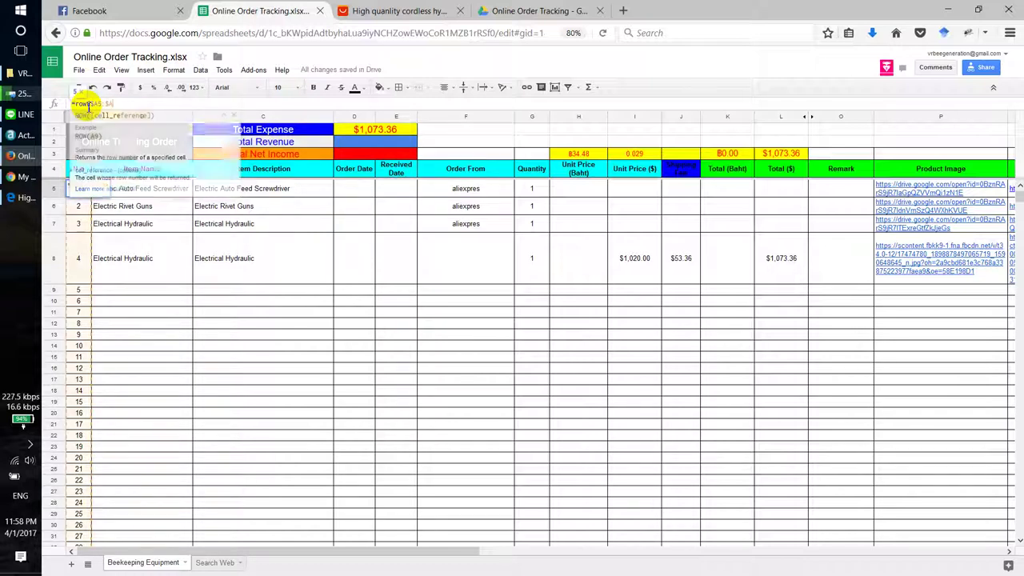
type("-")
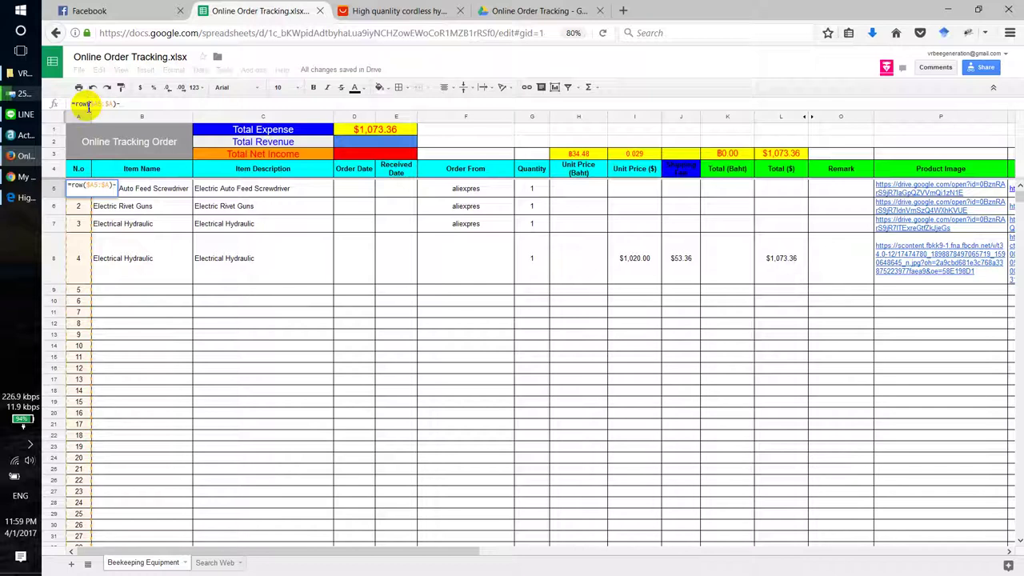
type("4")
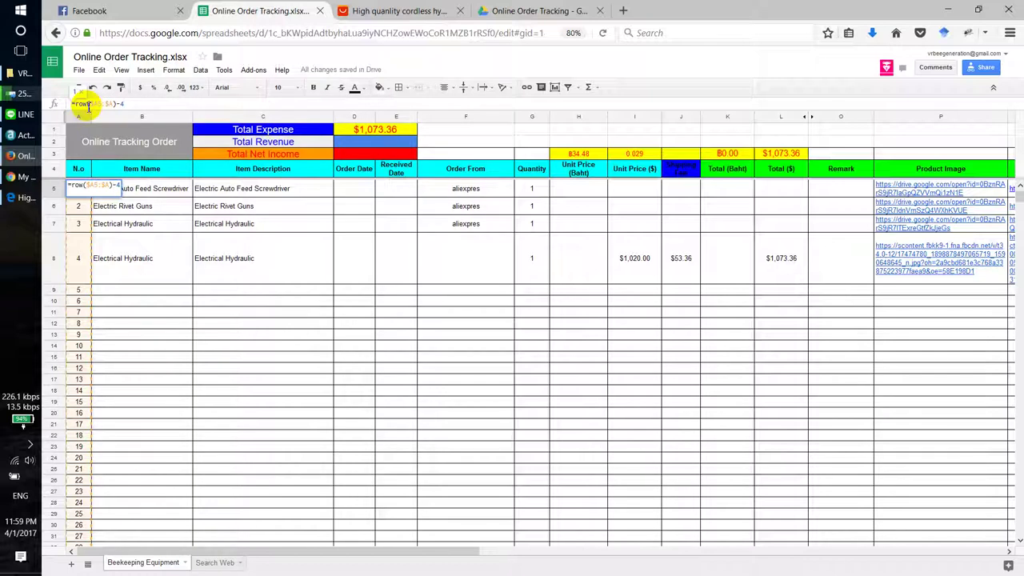
key("ctrl+shift+Return")
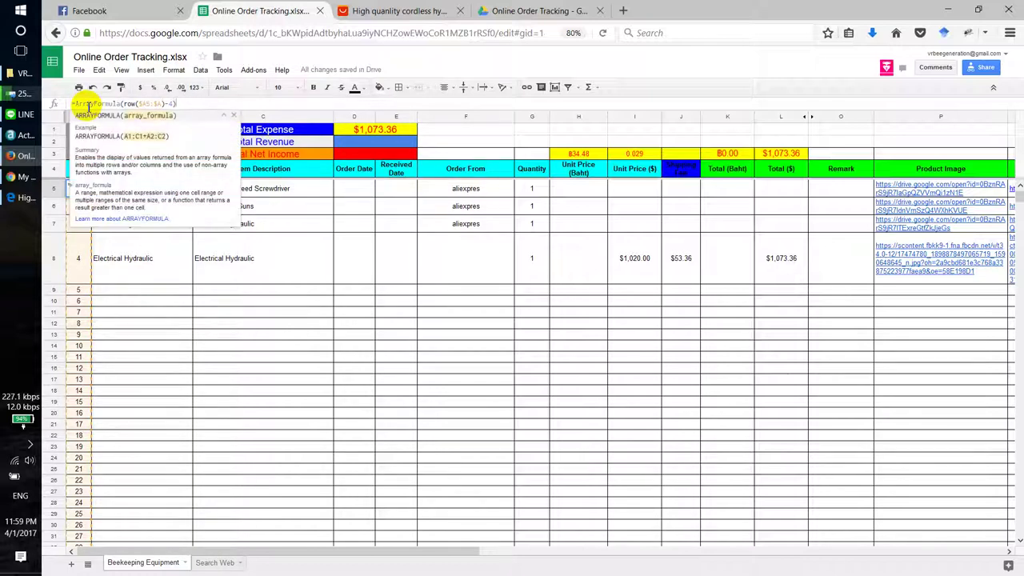
key("Return")
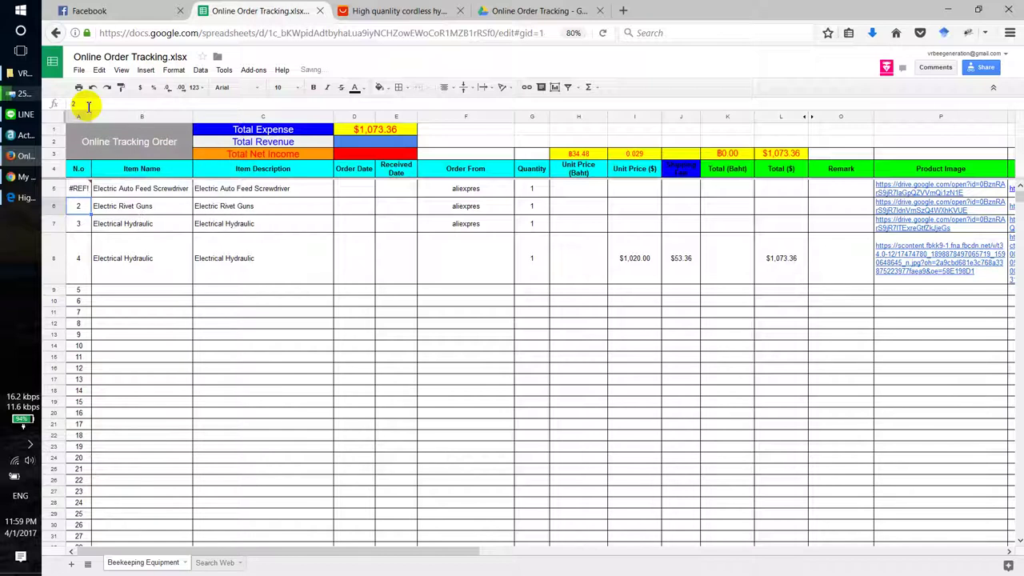
key("ctrl+shift+Down")
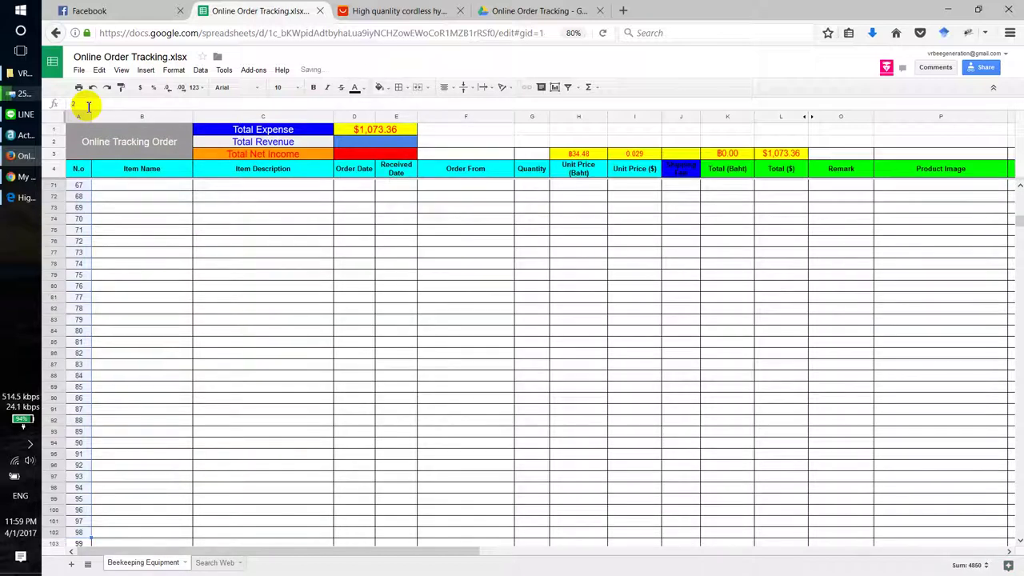
key("ctrl+Up")
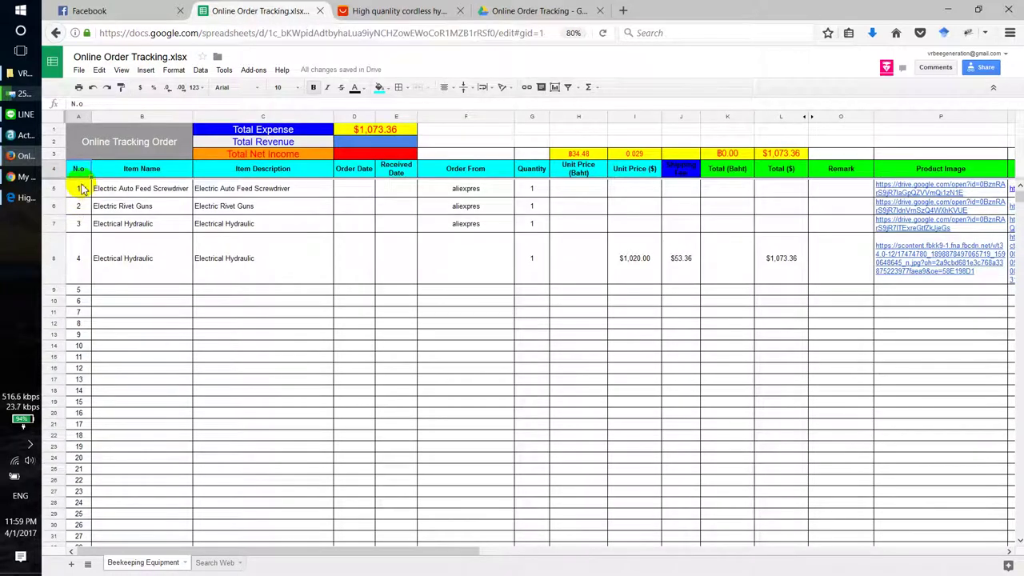
Step: Inspect the formulas in A5, K5 and L5 of the first order
left_click(80, 189)
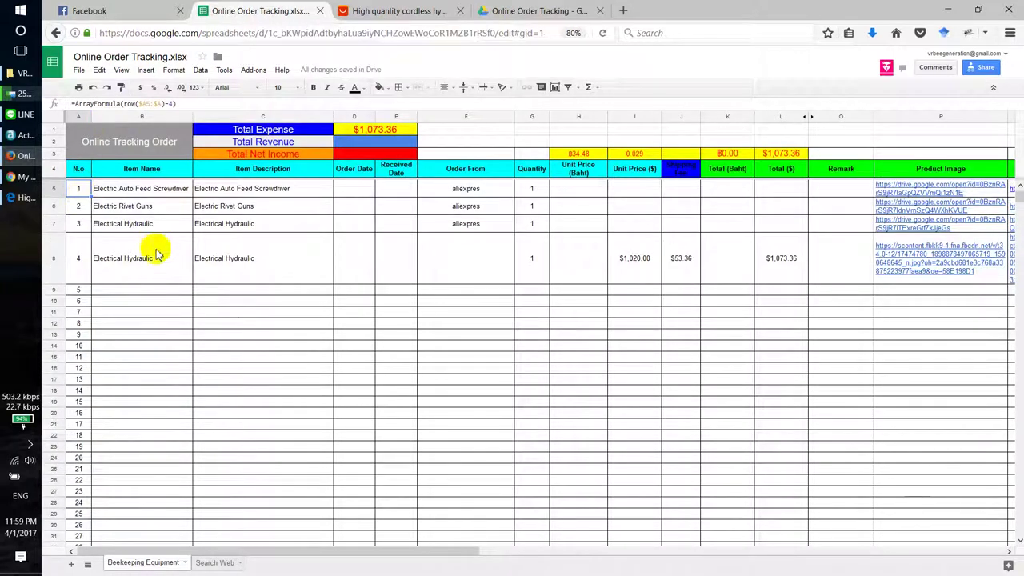
left_click(725, 189)
left_click(791, 192)
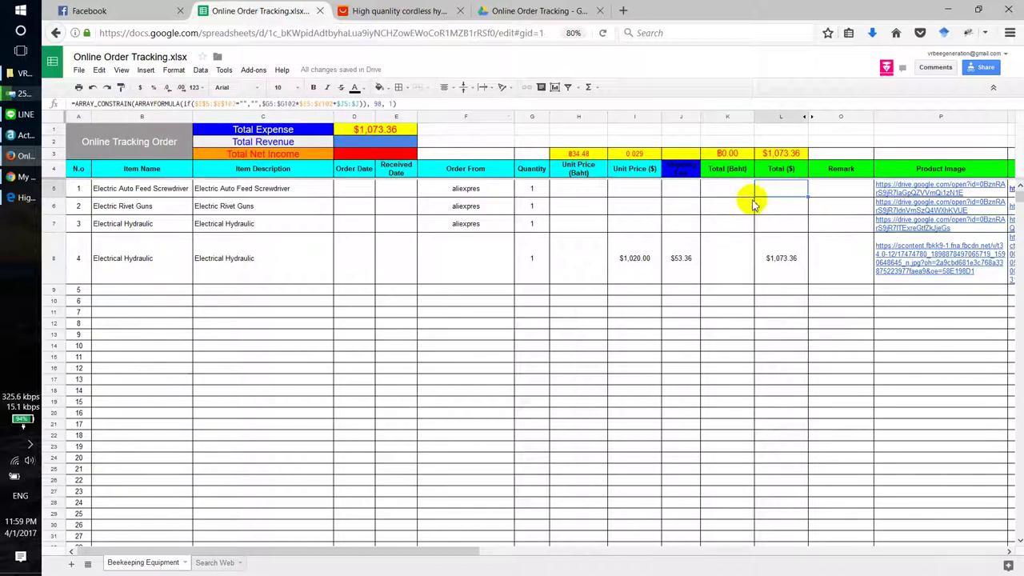
left_click(80, 190)
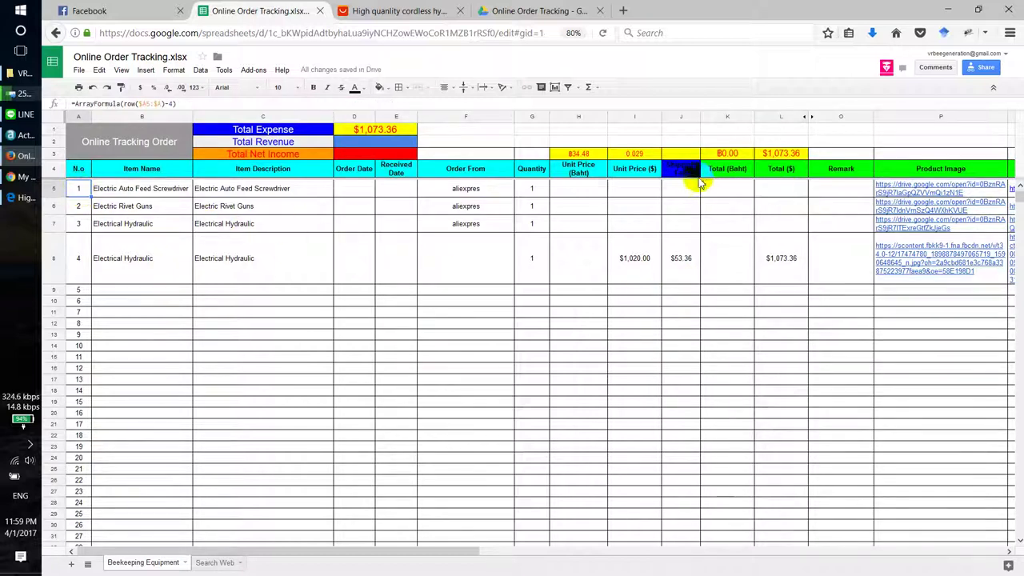
Step: Give cells K5:L5 and A5 a red fill
left_click_drag(726, 187, 765, 190)
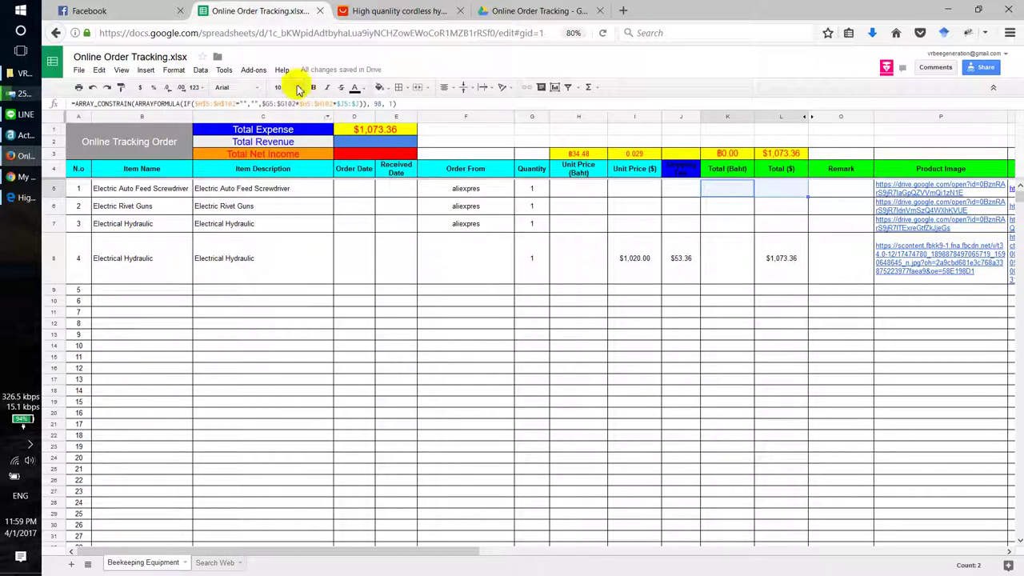
left_click(381, 87)
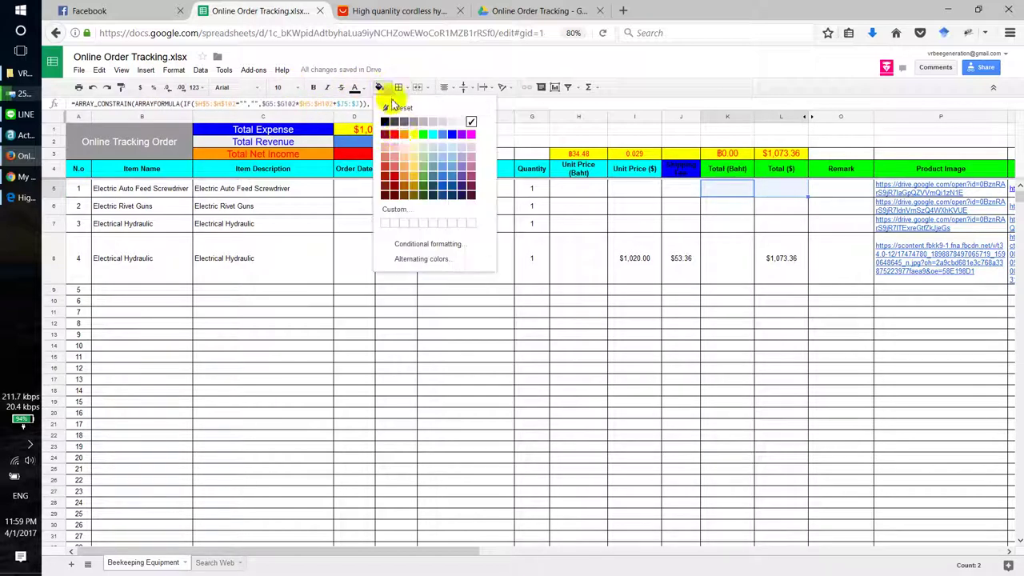
left_click(394, 133)
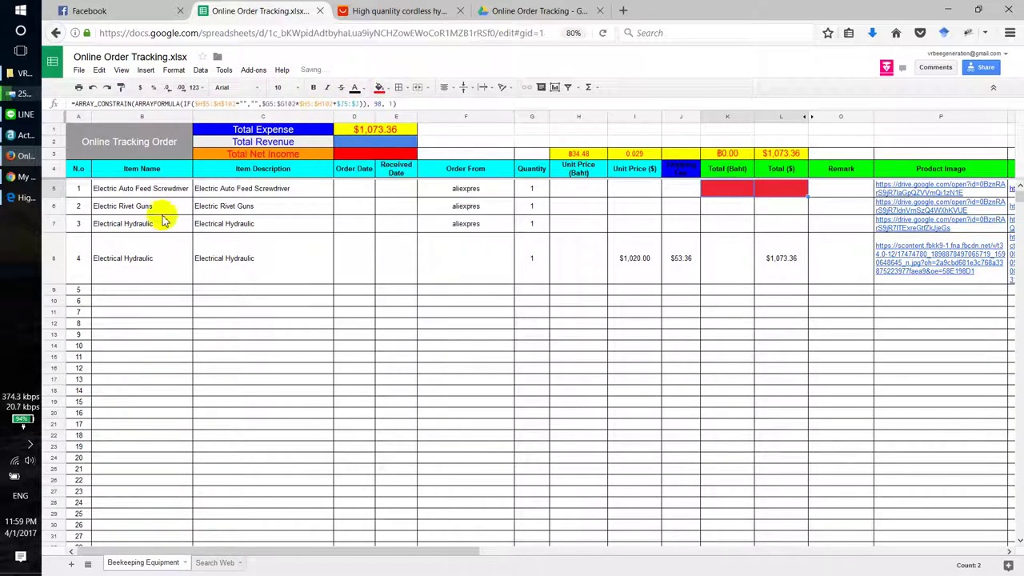
left_click(78, 192)
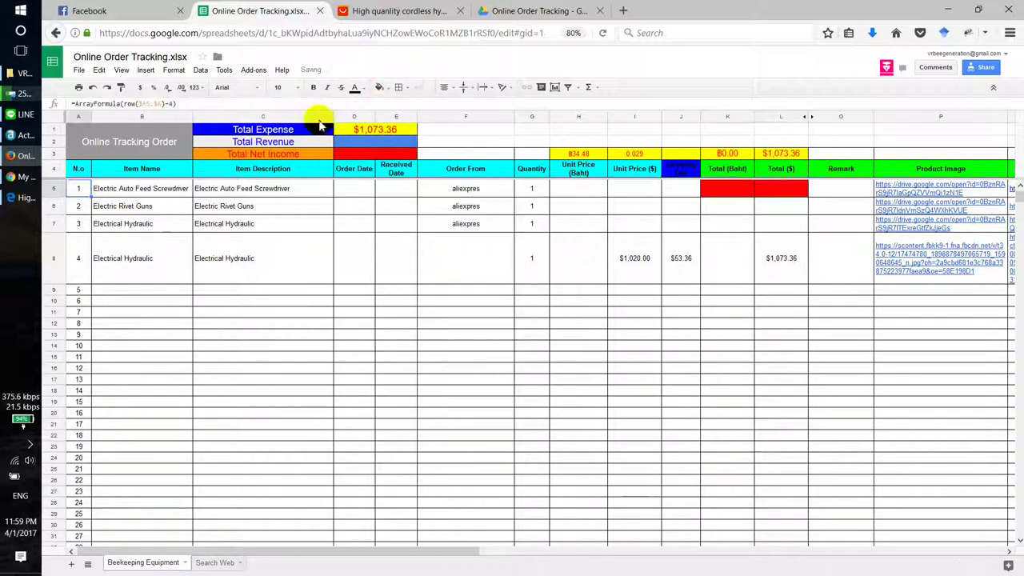
left_click(381, 88)
left_click(455, 344)
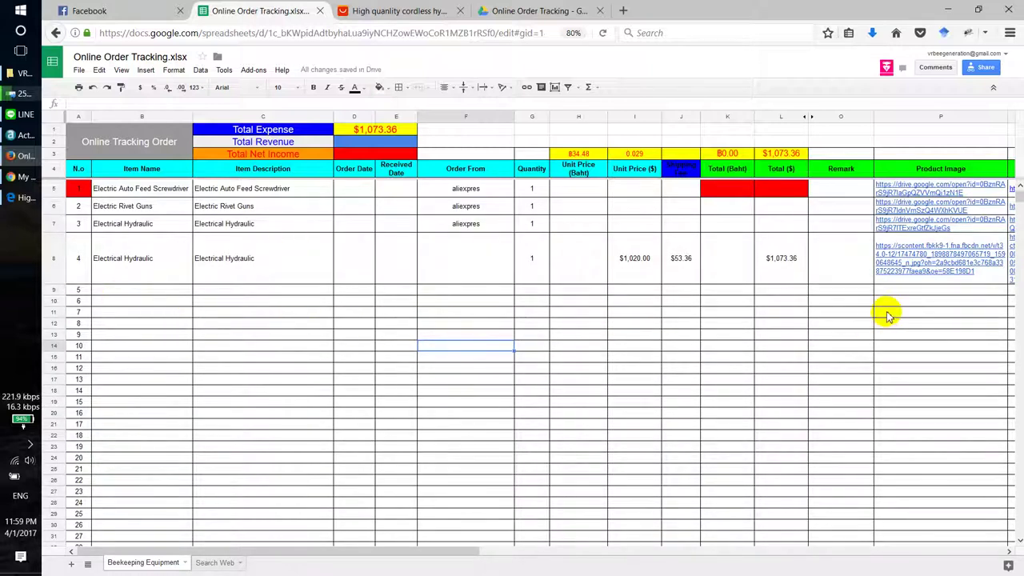
scroll(883, 320, "down", 1)
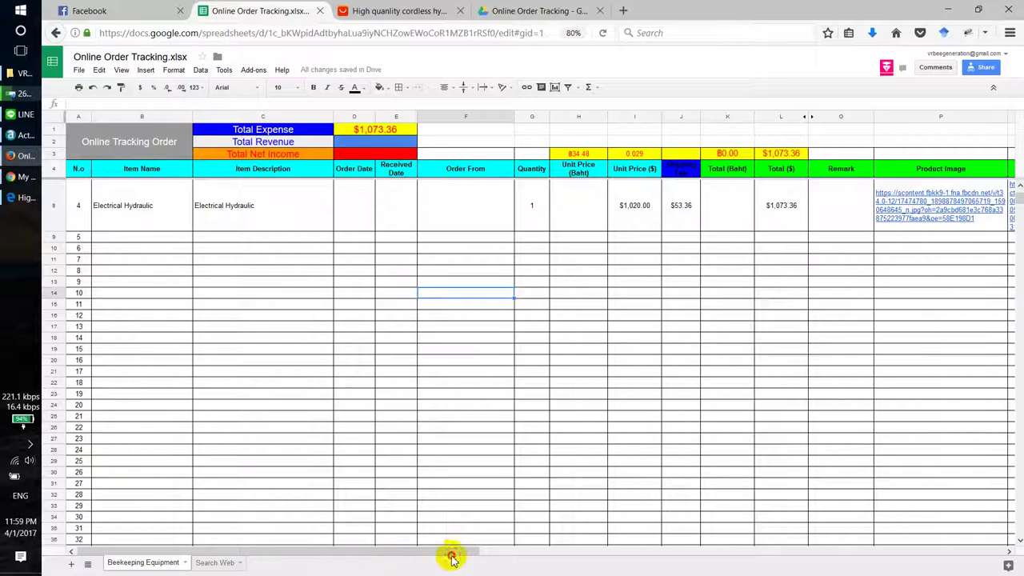
left_click_drag(444, 552, 327, 555)
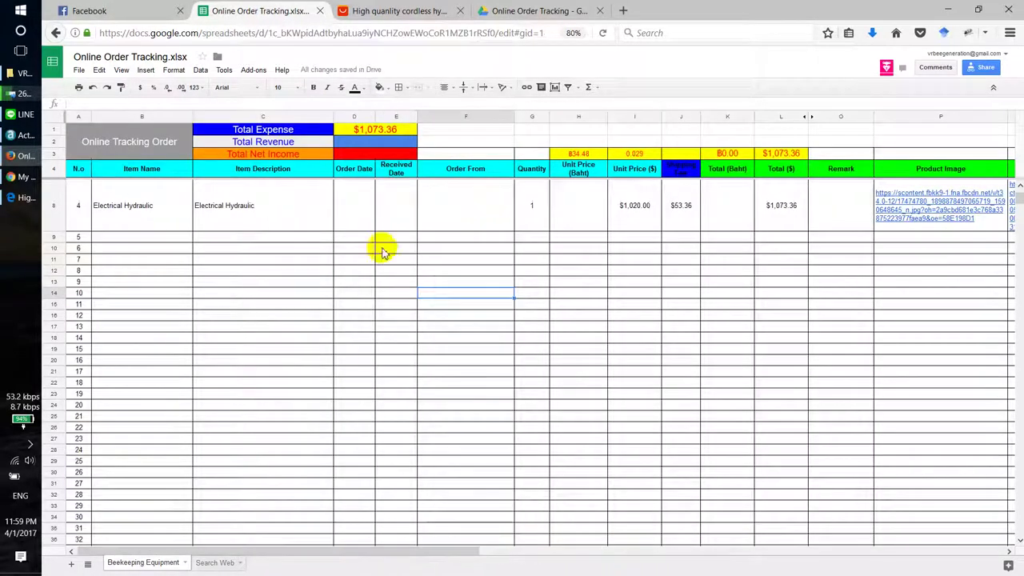
scroll(361, 204, "up", 1)
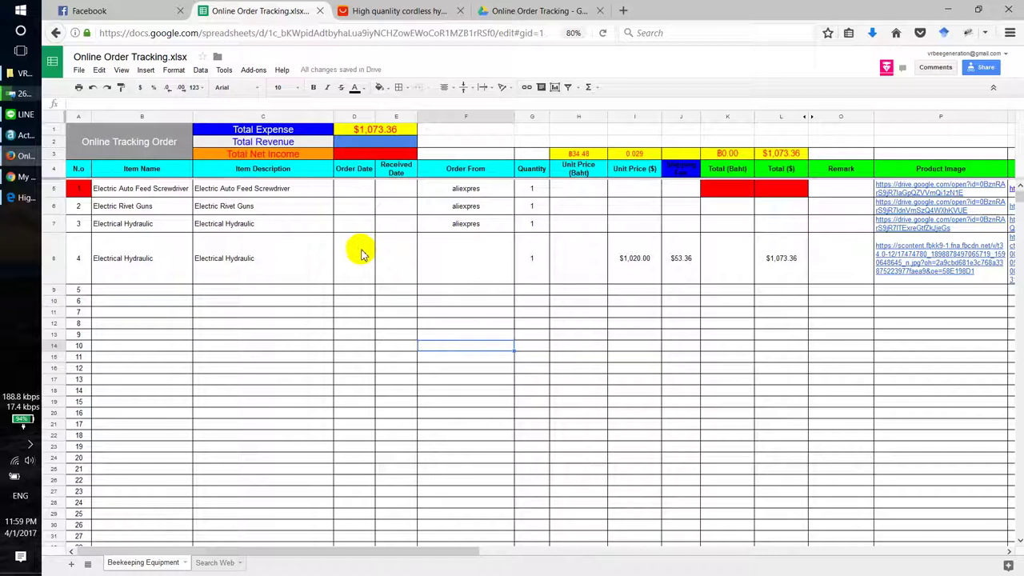
left_click(361, 254)
left_click(404, 252)
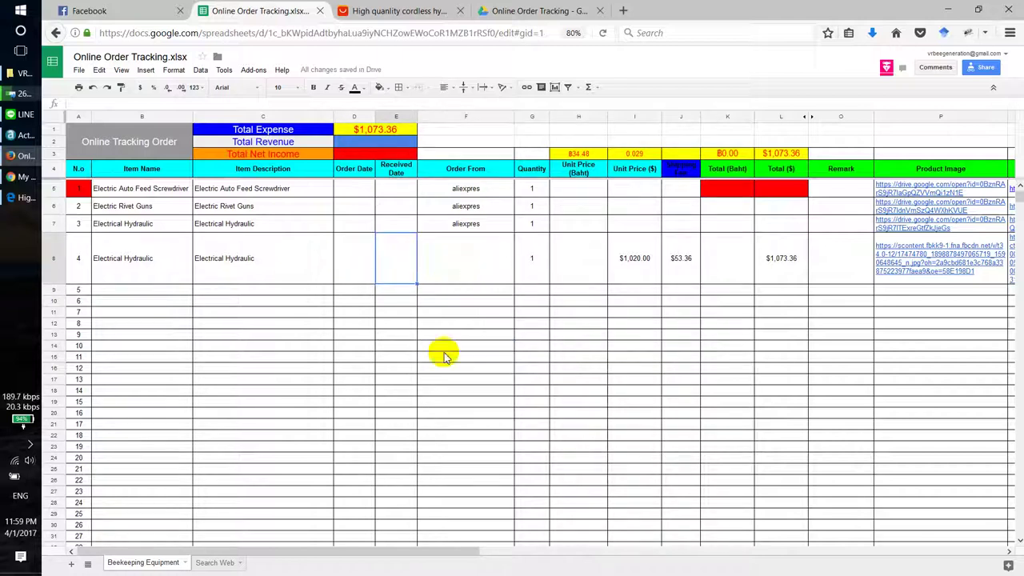
Step: Show the Search Web sheet with its four site links and China/Thailand locations
left_click(209, 563)
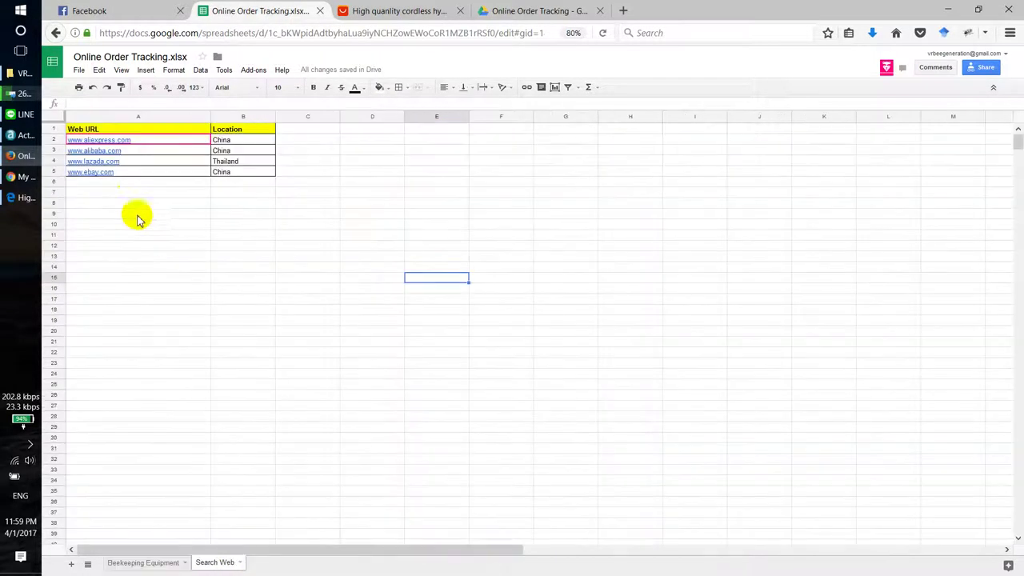
left_click(134, 192)
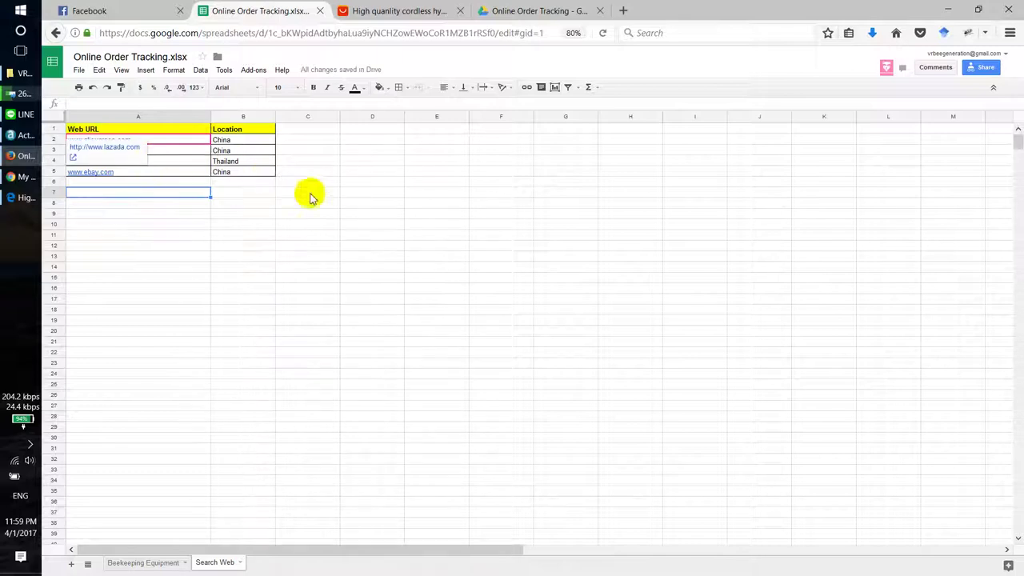
left_click(349, 245)
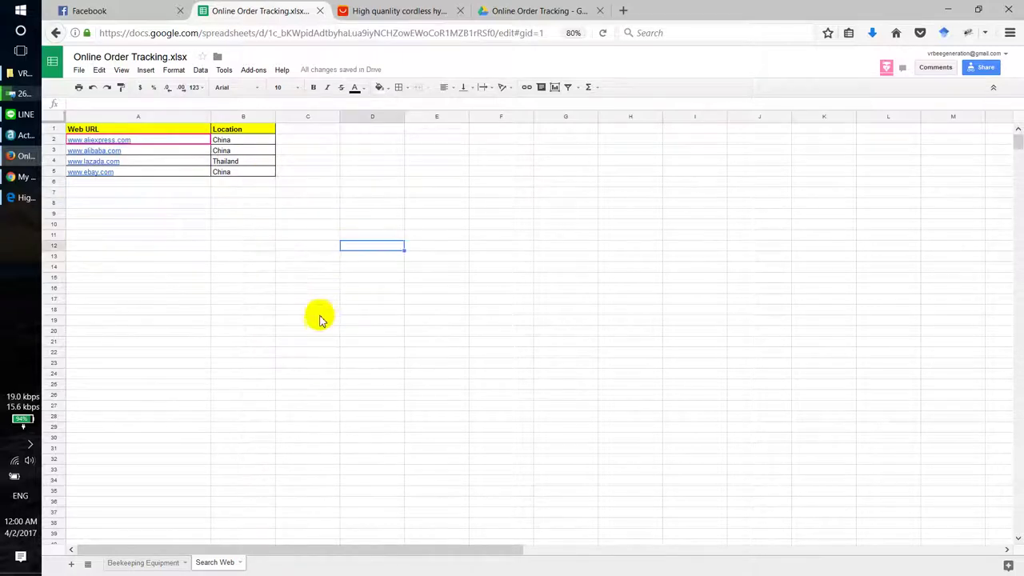